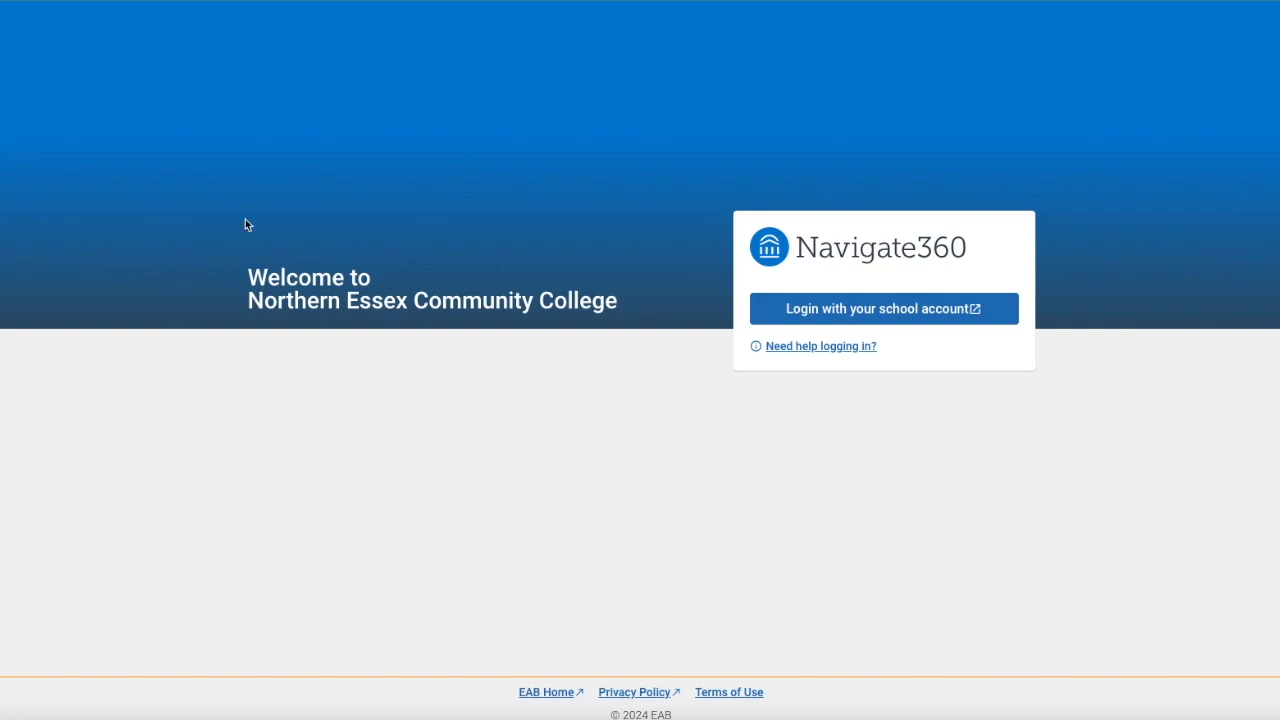
# Log in with the school account and browse the Class Schedule, To-Dos and Events, and Holds pages
pyautogui.click(815, 313)
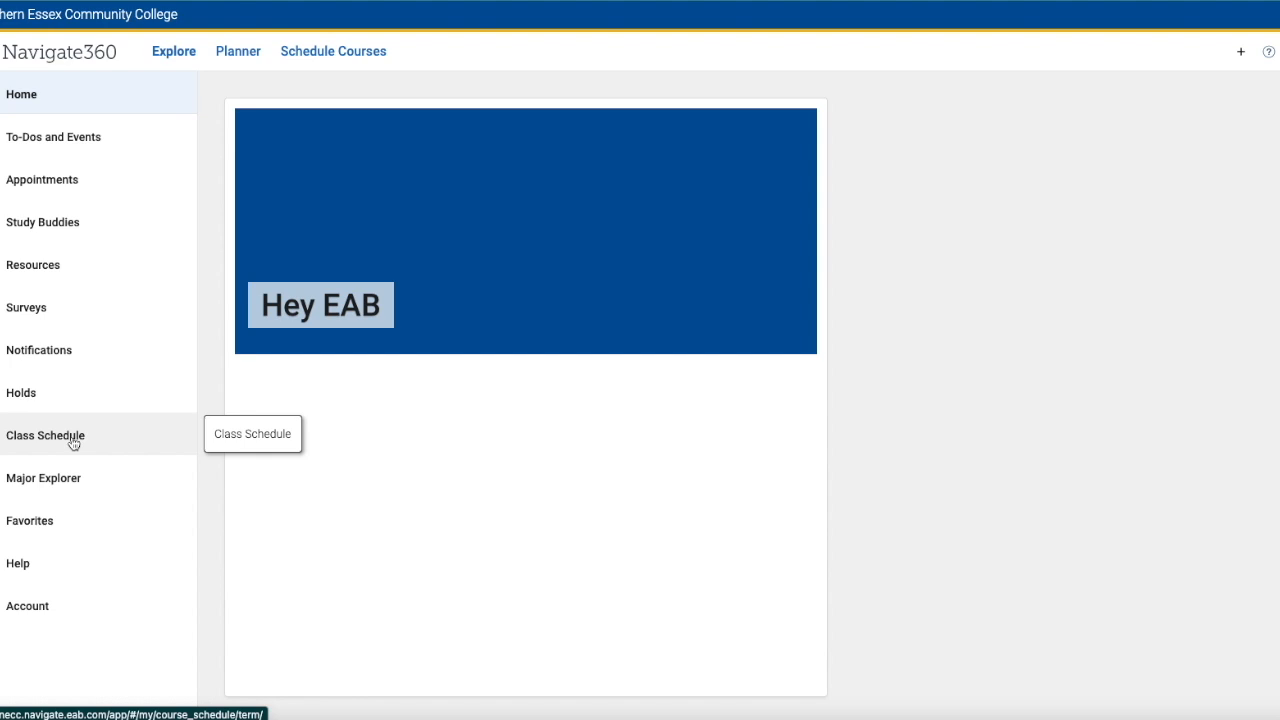
pyautogui.click(73, 190)
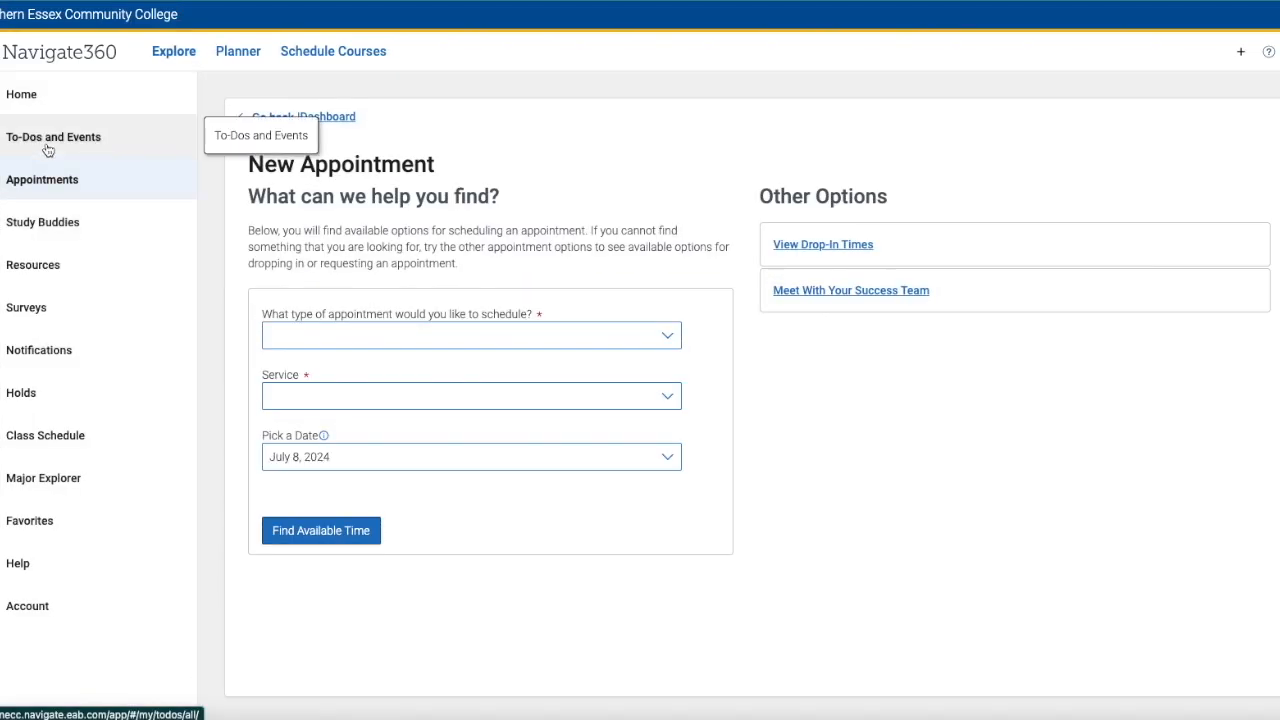
pyautogui.click(60, 137)
pyautogui.click(25, 395)
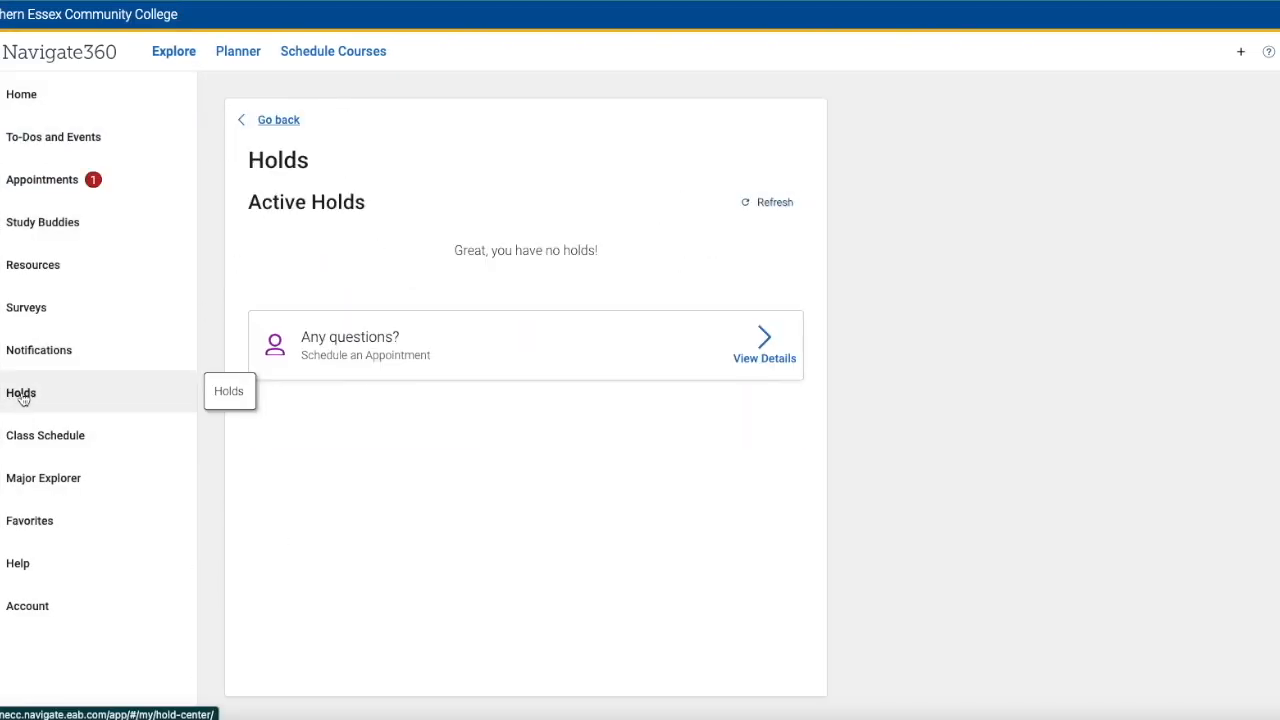
pyautogui.doubleClick(578, 251)
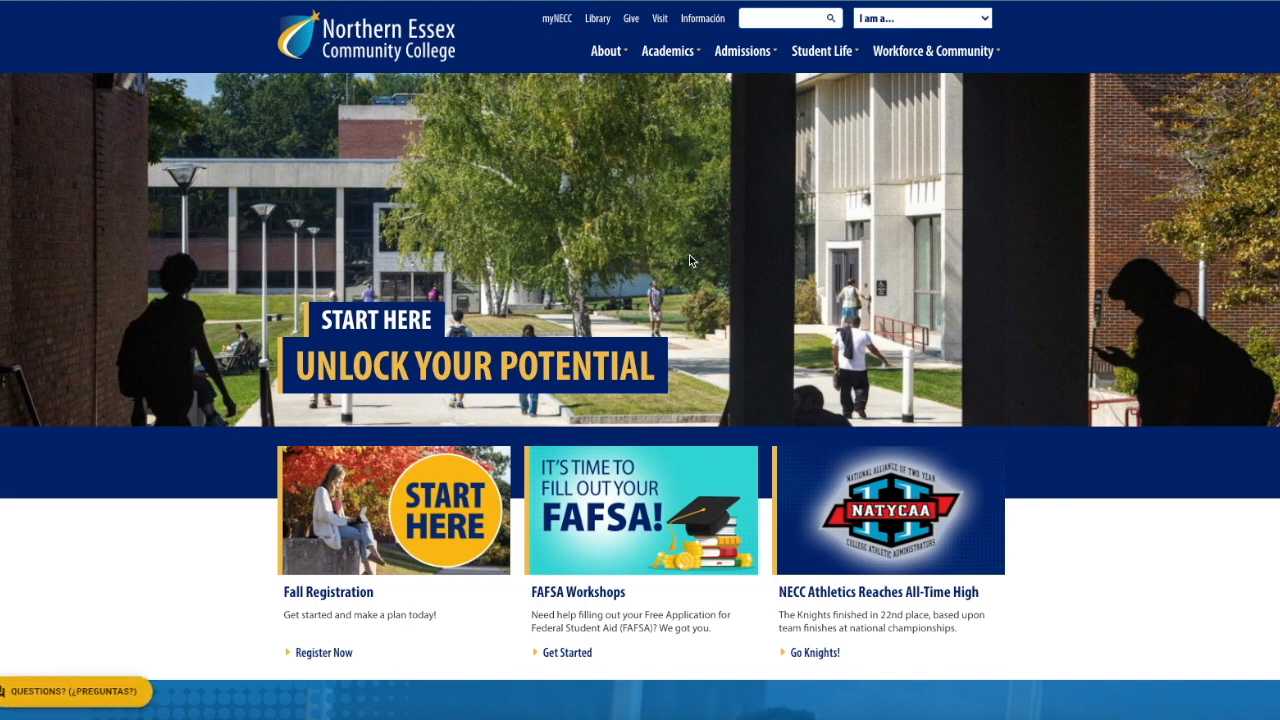
# Open myNECC from the college website, log in, and launch Student Navigate
pyautogui.click(560, 19)
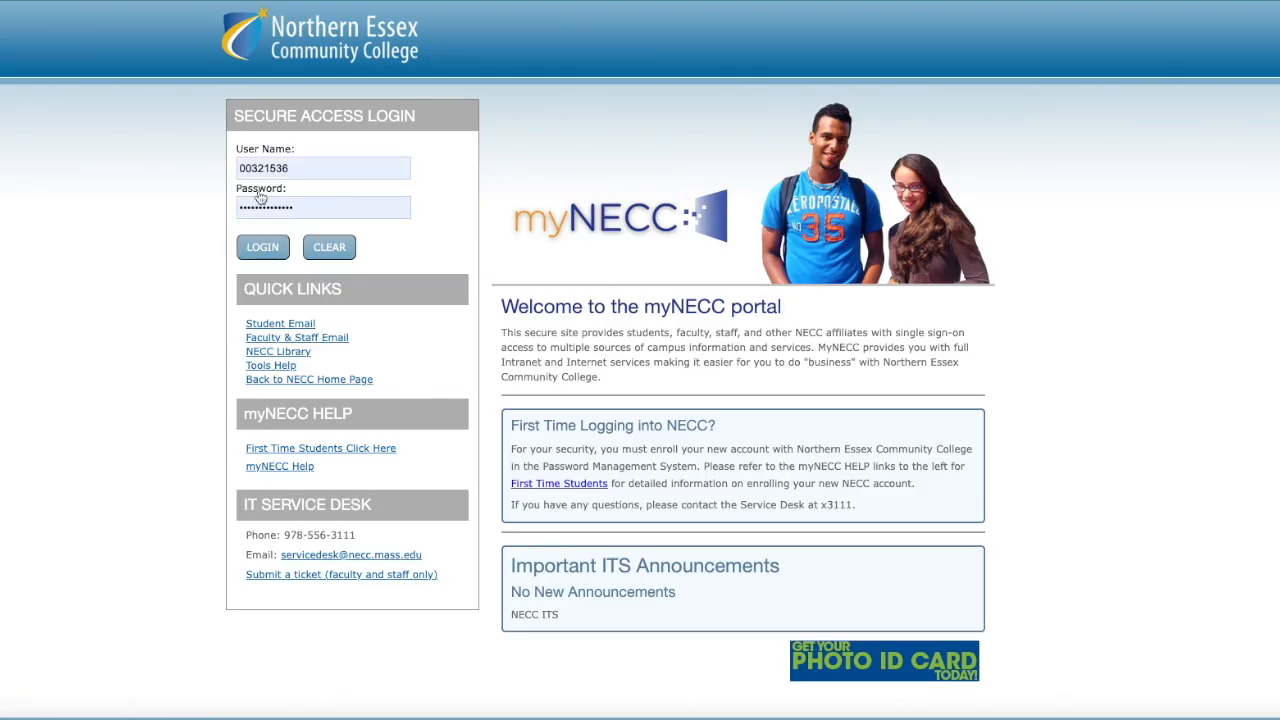
pyautogui.click(273, 247)
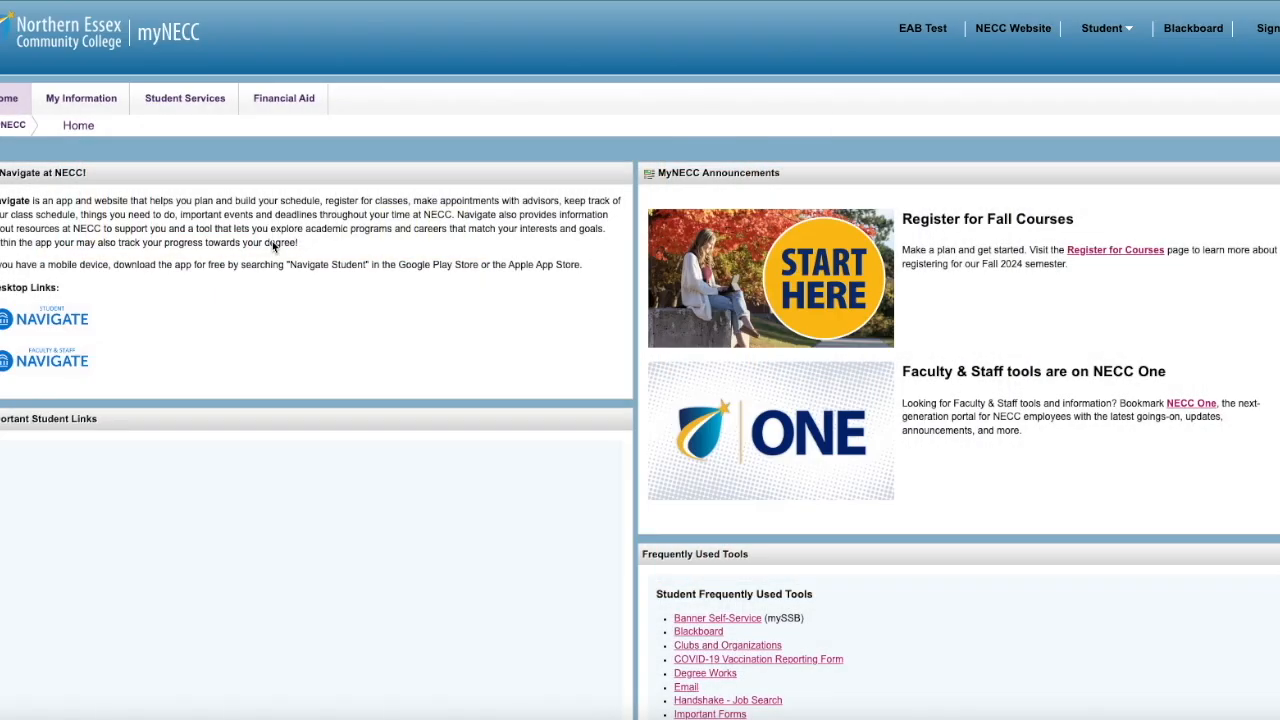
pyautogui.click(55, 320)
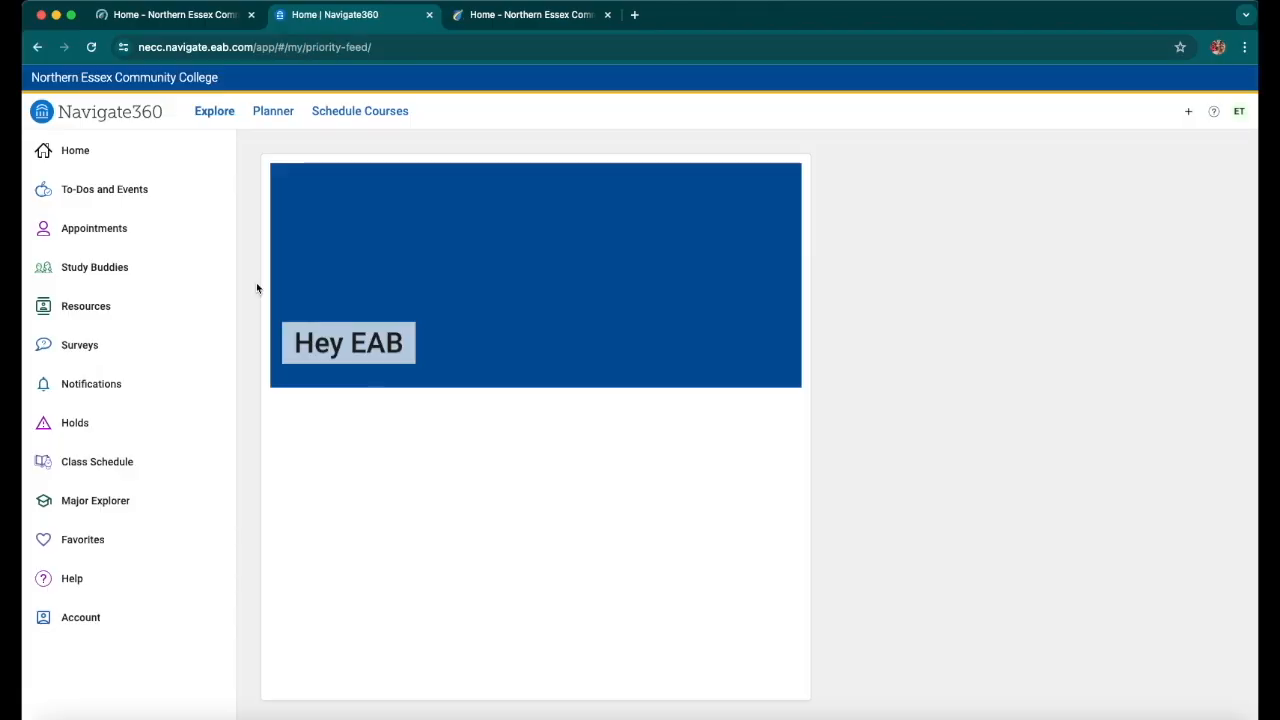
pyautogui.click(273, 111)
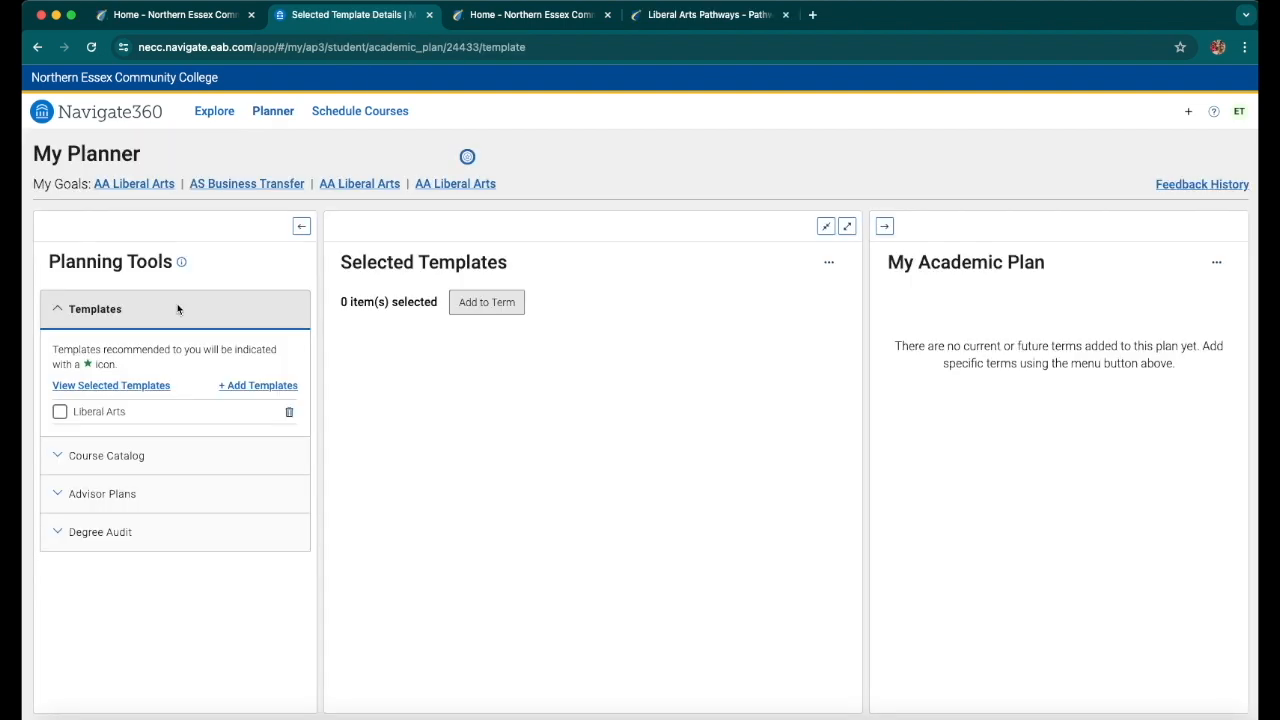
pyautogui.click(255, 386)
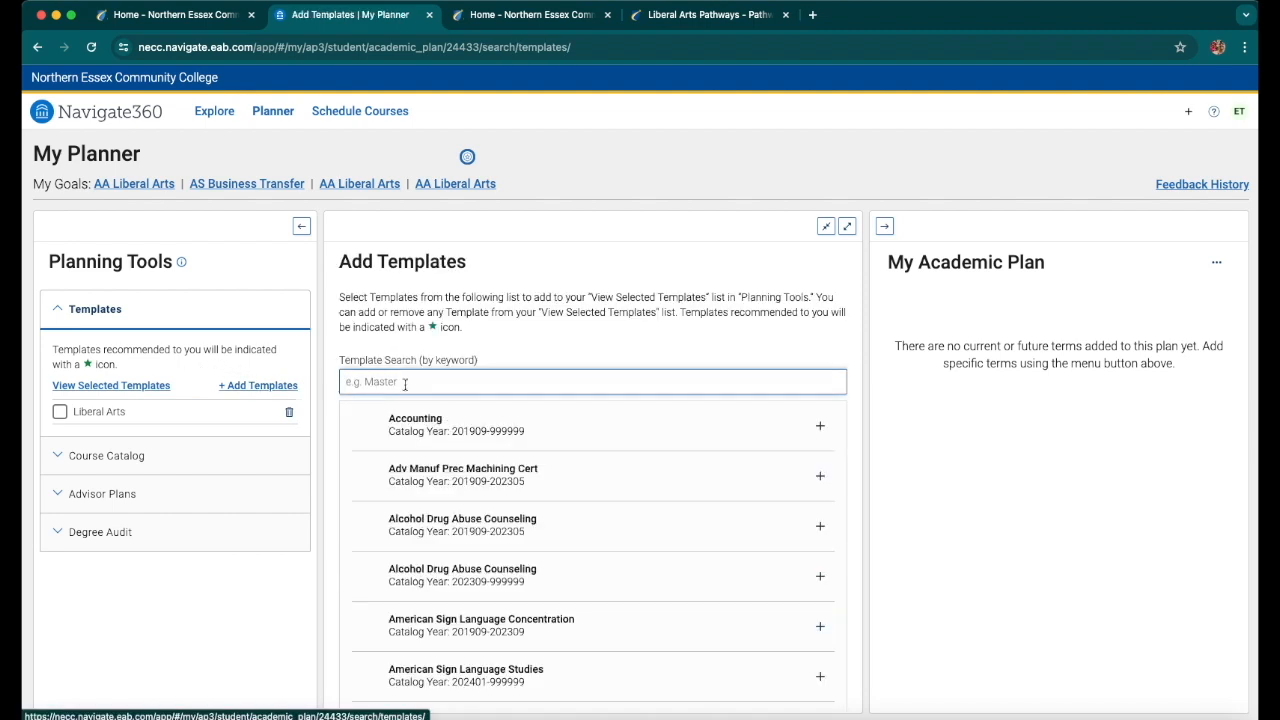
pyautogui.click(405, 384)
pyautogui.write('BU')
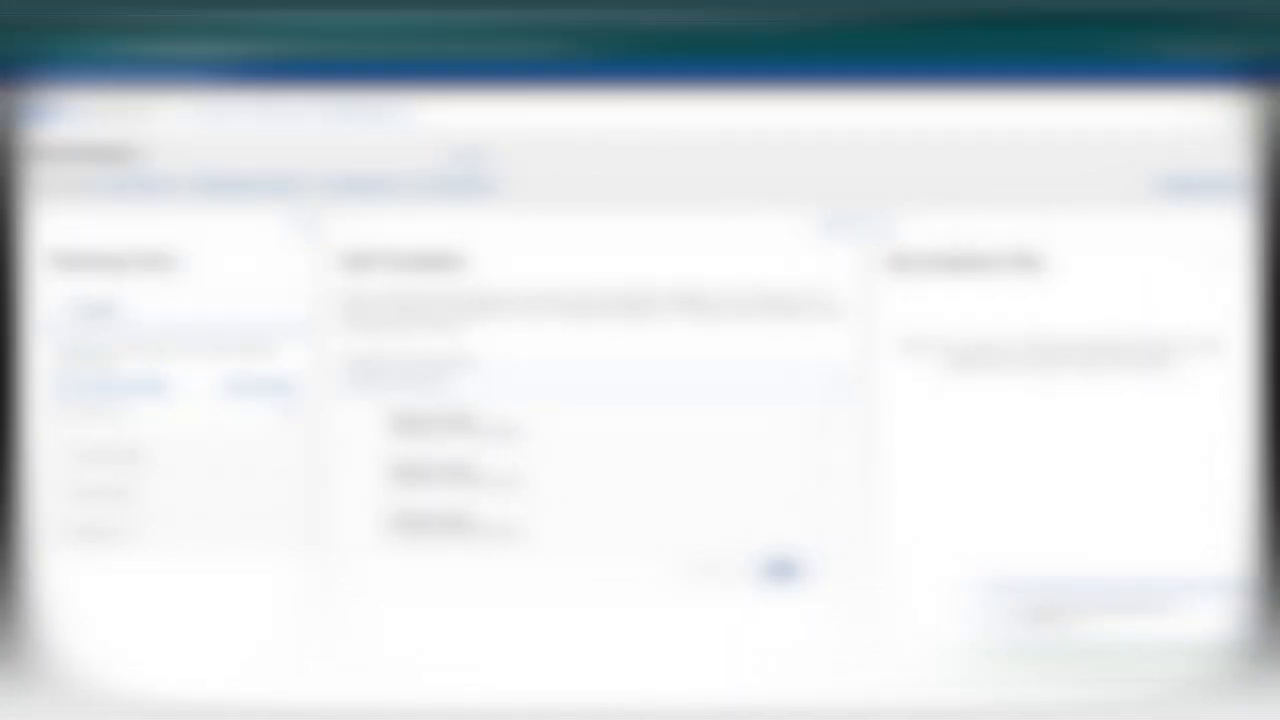
pyautogui.moveTo(452, 531); pyautogui.dragTo(518, 535)
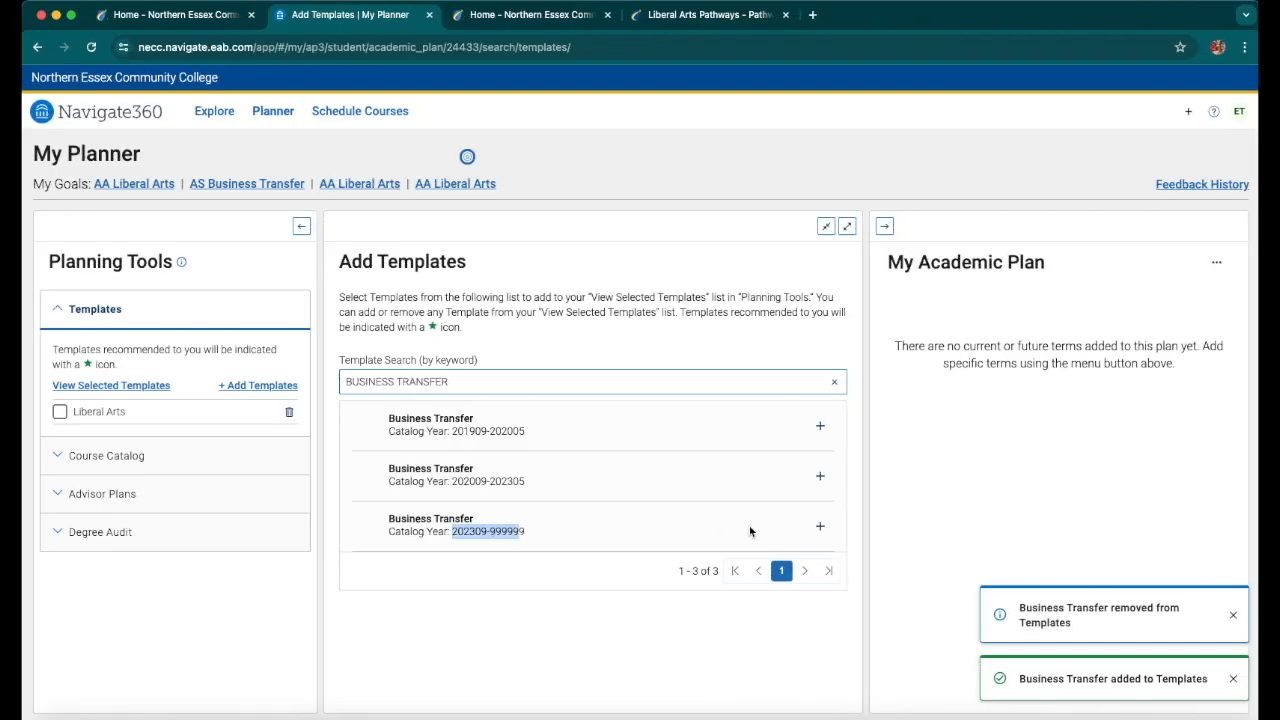
pyautogui.click(820, 526)
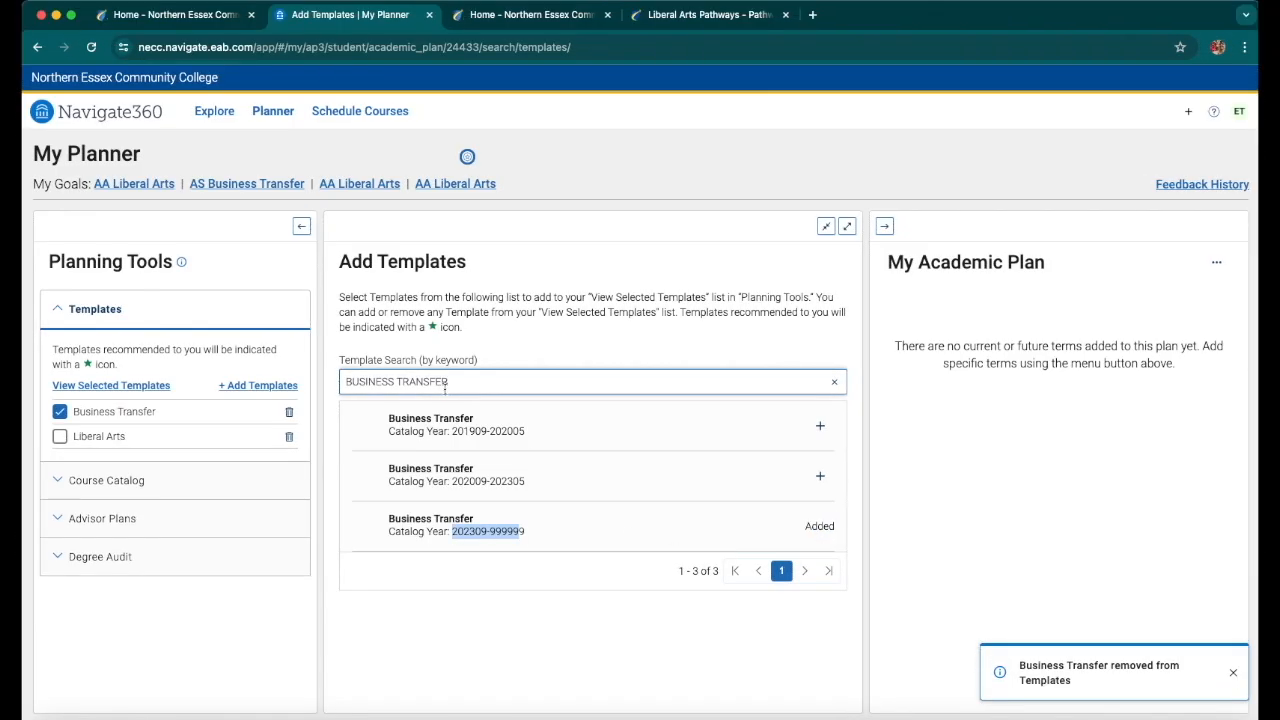
pyautogui.click(123, 387)
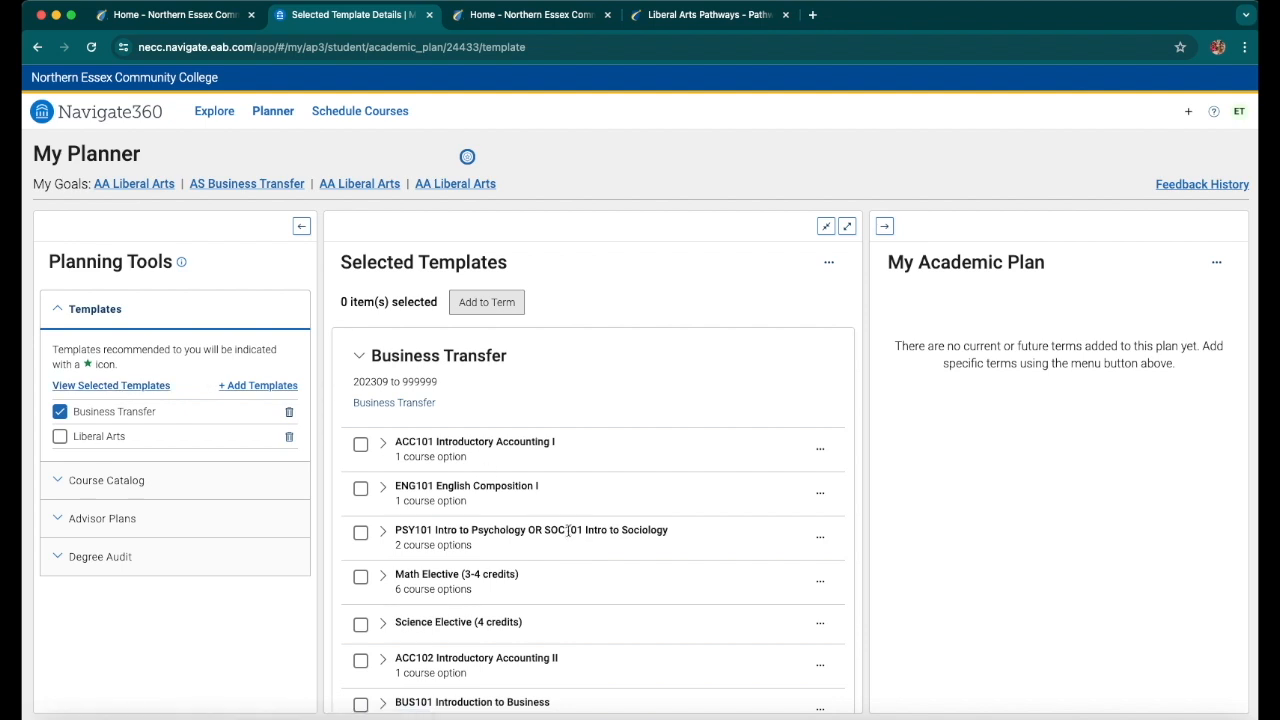
pyautogui.scroll(-2, 569, 529)
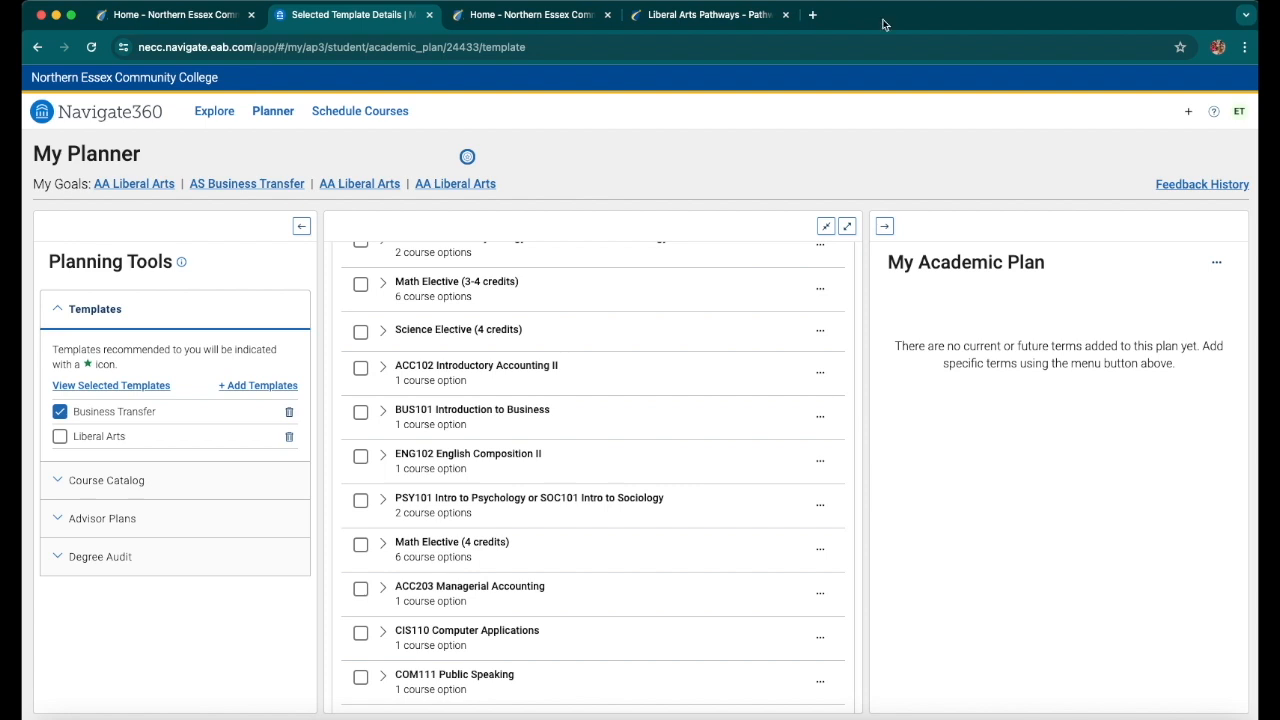
# In a new browser tab, search for NECC BUSINESS TRANSFER PATHWAY and open the Business Transfer, Associate in Science Pathway page
pyautogui.click(812, 14)
pyautogui.write('N')
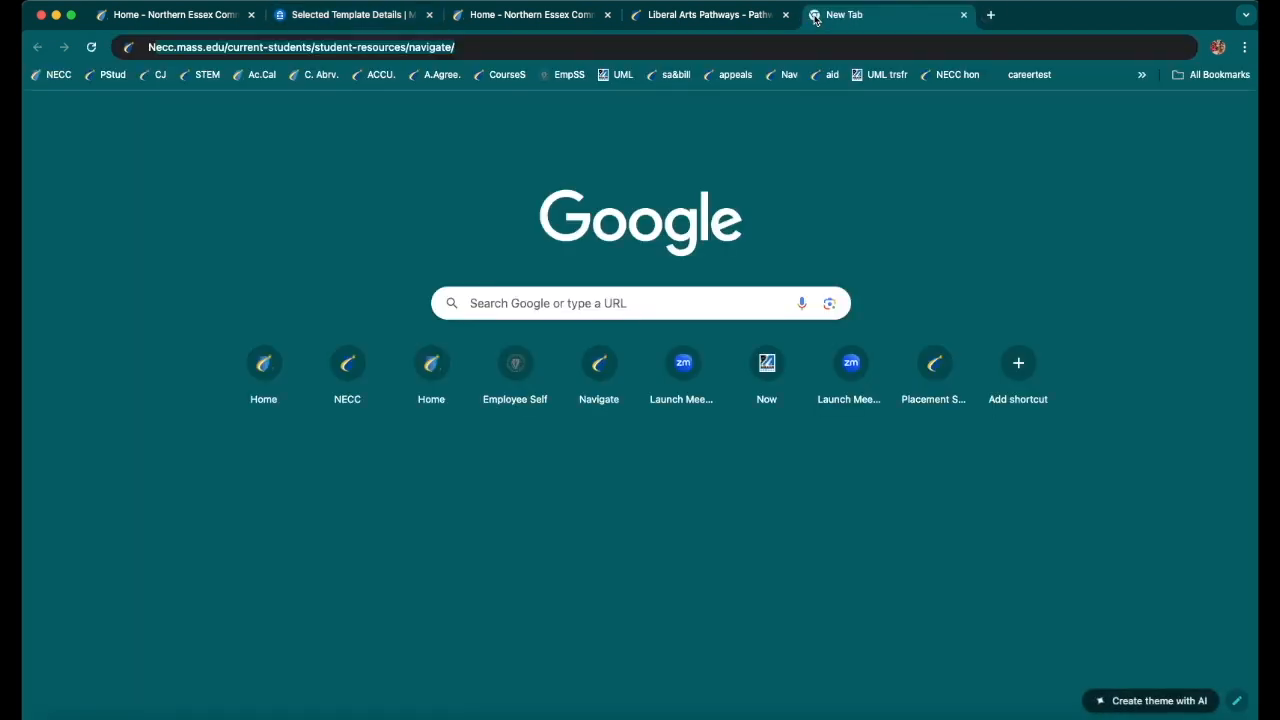
pyautogui.write('ECC BUSINESS TRANSFER PATHWAY')
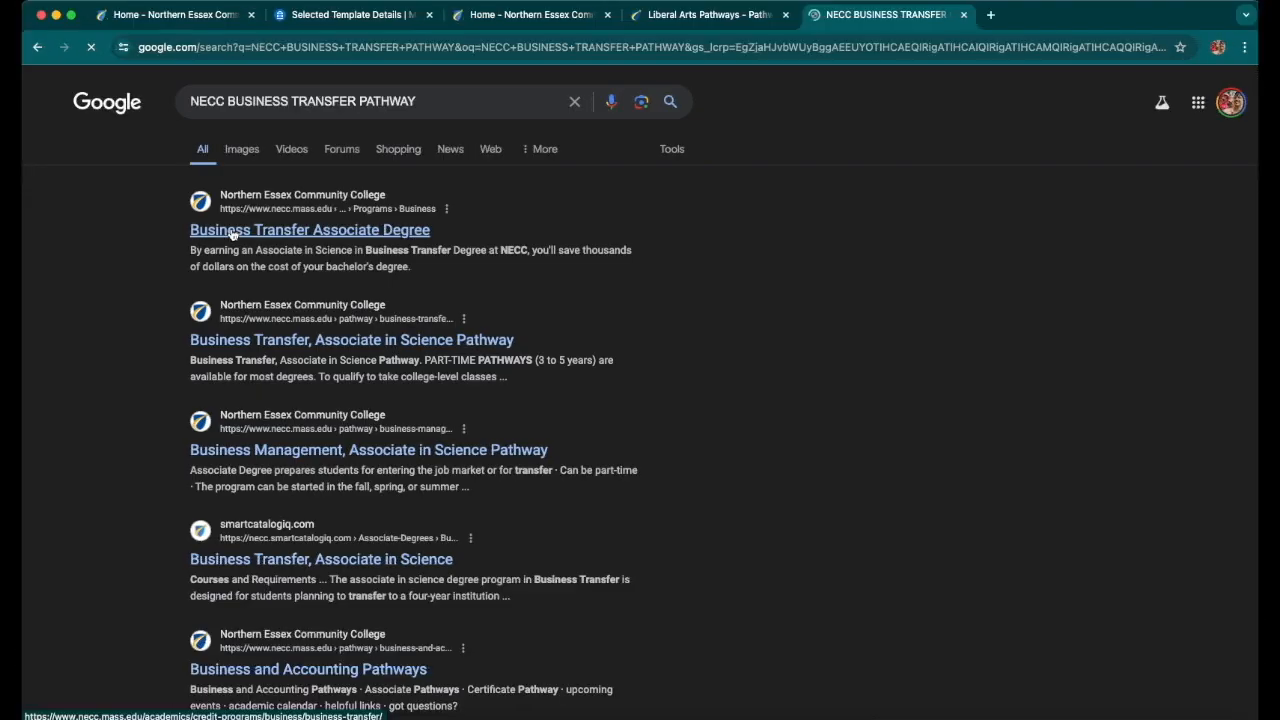
pyautogui.click(250, 339)
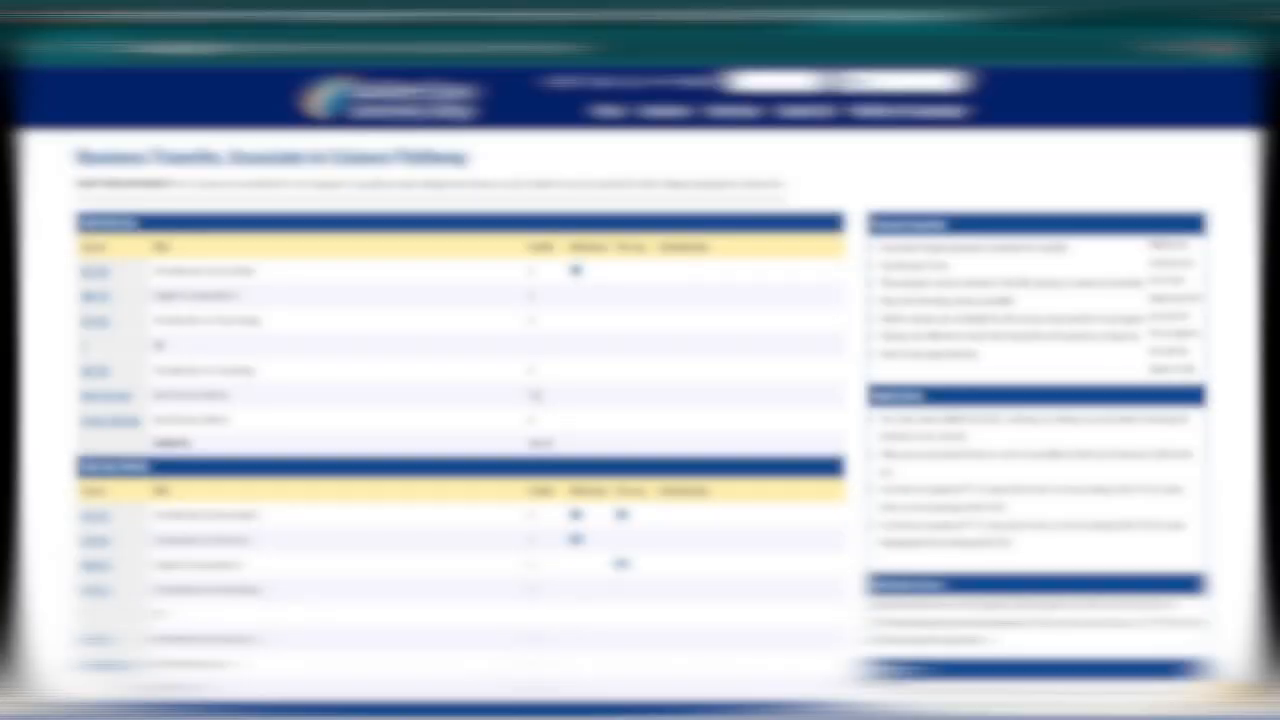
# Compare the pathway's Year One Fall and Spring course lists with the Business Transfer template courses side by side
pyautogui.scroll(-4, 220, 549)
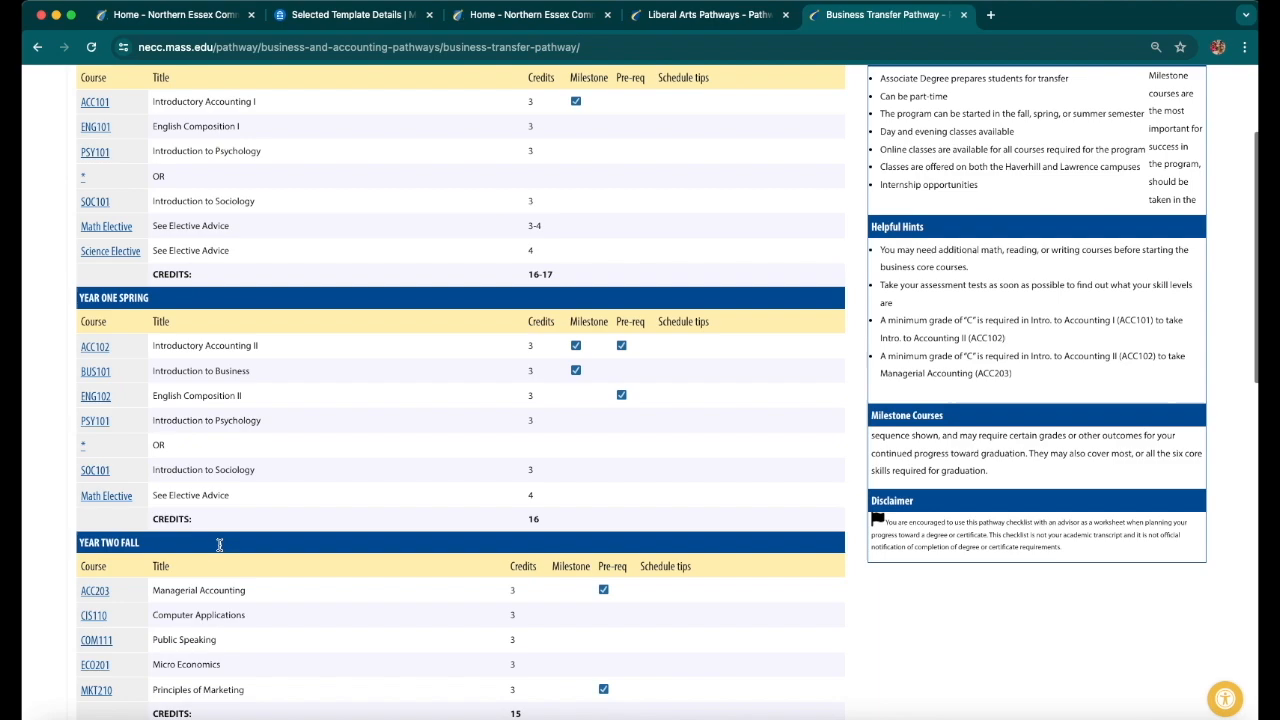
pyautogui.scroll(-3, 220, 549)
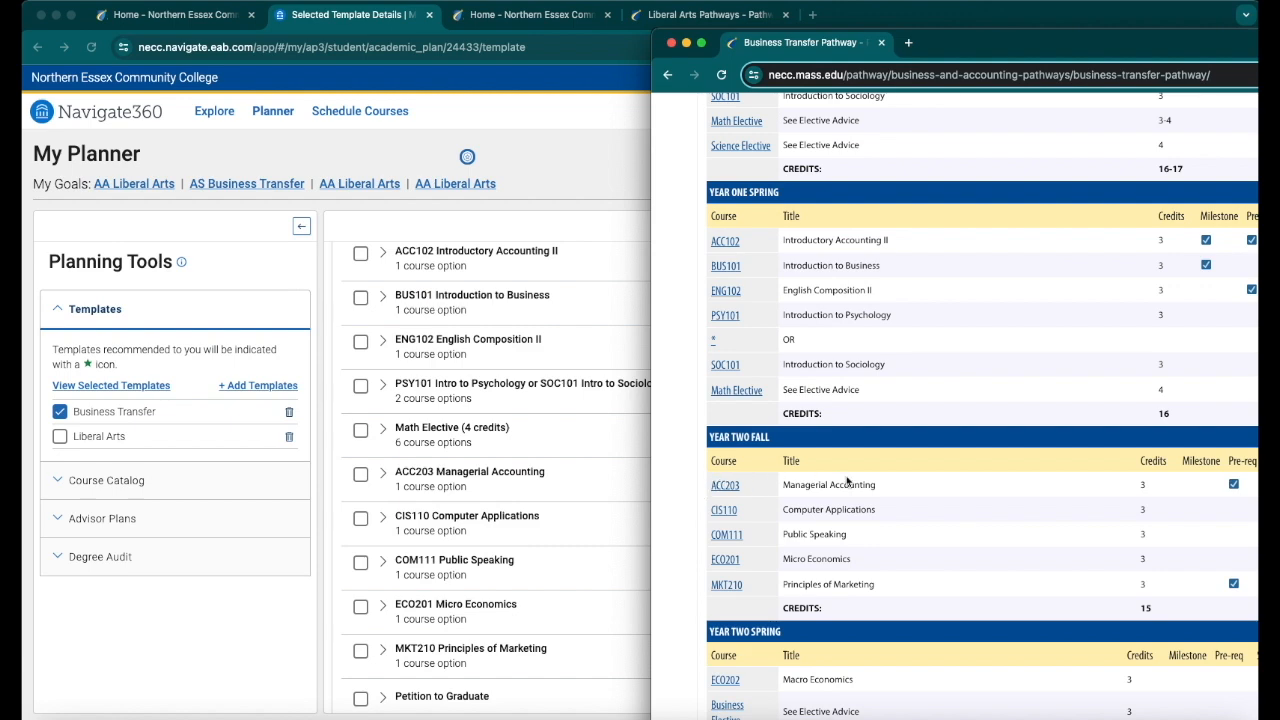
pyautogui.scroll(5, 848, 482)
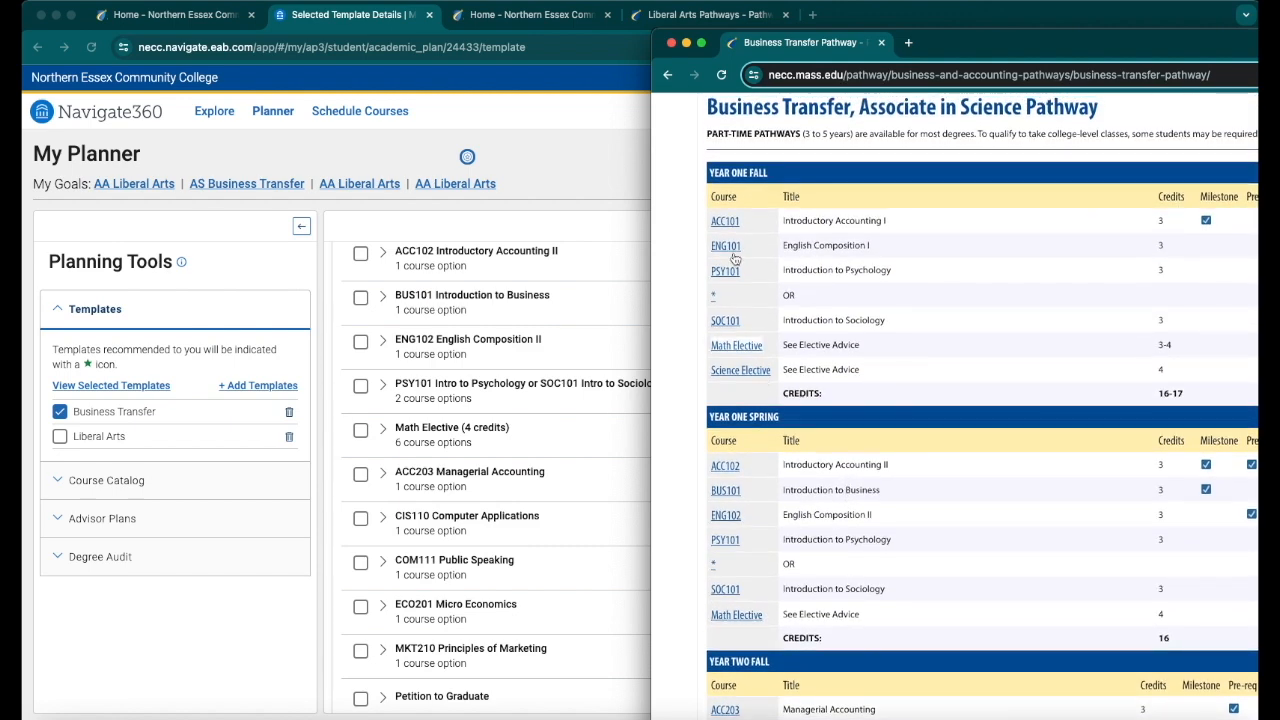
pyautogui.moveTo(717, 178); pyautogui.dragTo(775, 181)
pyautogui.moveTo(715, 418); pyautogui.dragTo(796, 423)
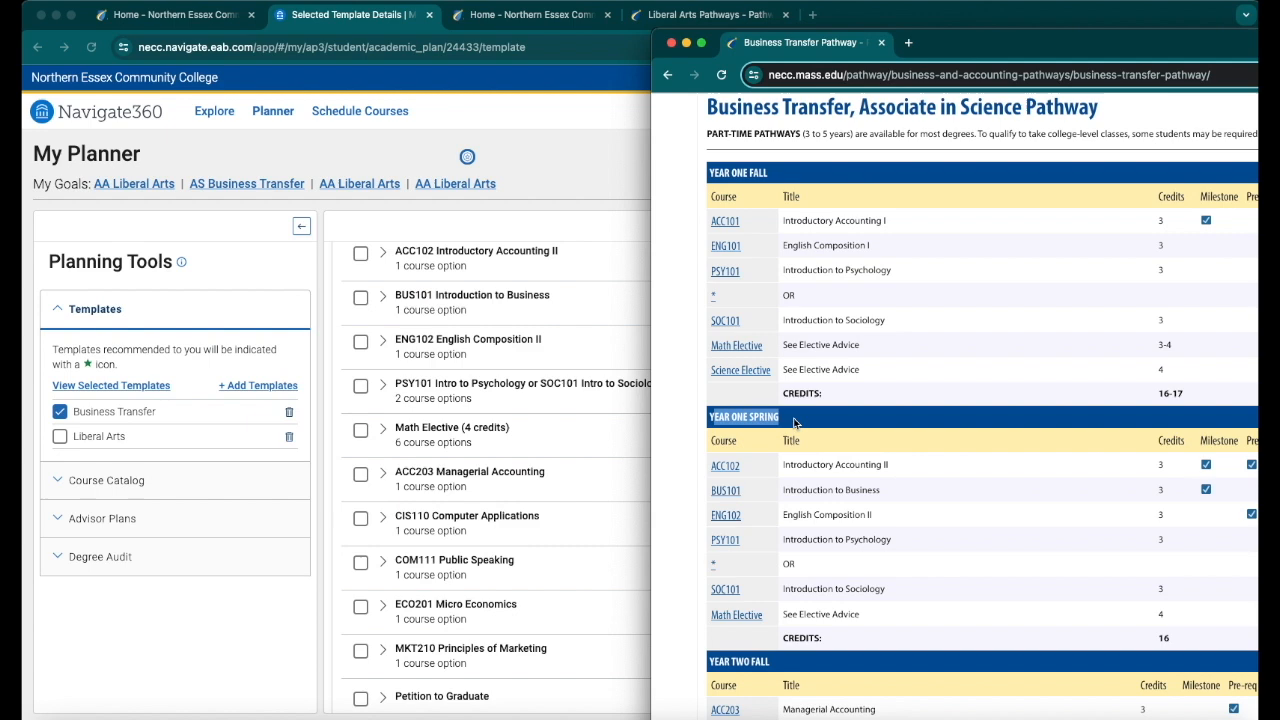
pyautogui.scroll(-2, 797, 424)
pyautogui.click(715, 558)
# Scroll through the planned terms of the academic plan alongside the pathway's semester sequence
pyautogui.scroll(-2, 900, 573)
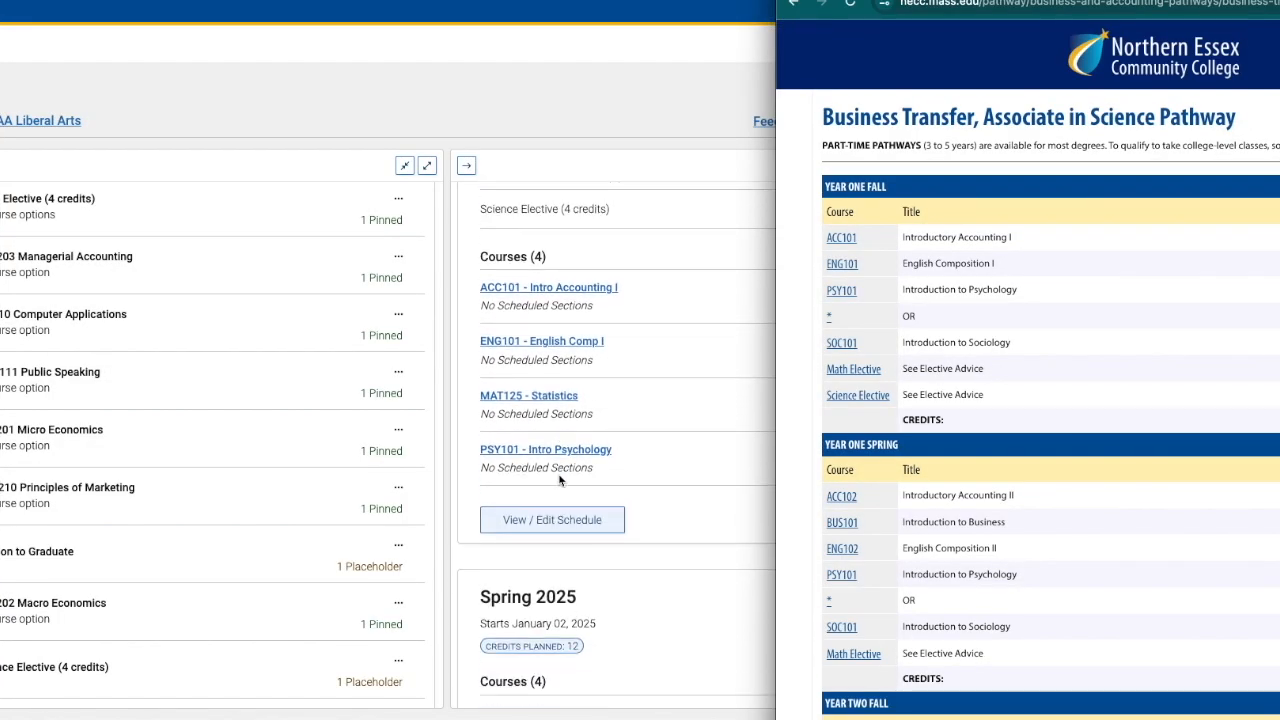
pyautogui.scroll(-3, 559, 477)
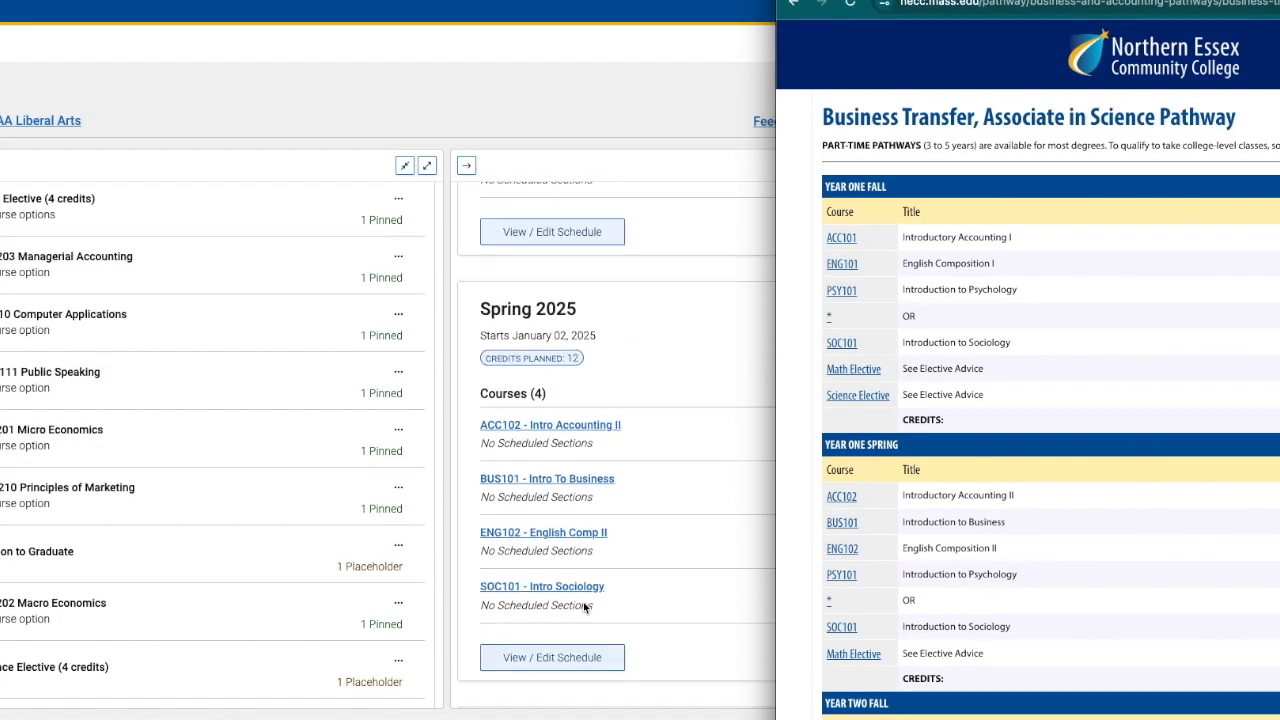
pyautogui.scroll(-1, 960, 542)
pyautogui.scroll(-5, 634, 578)
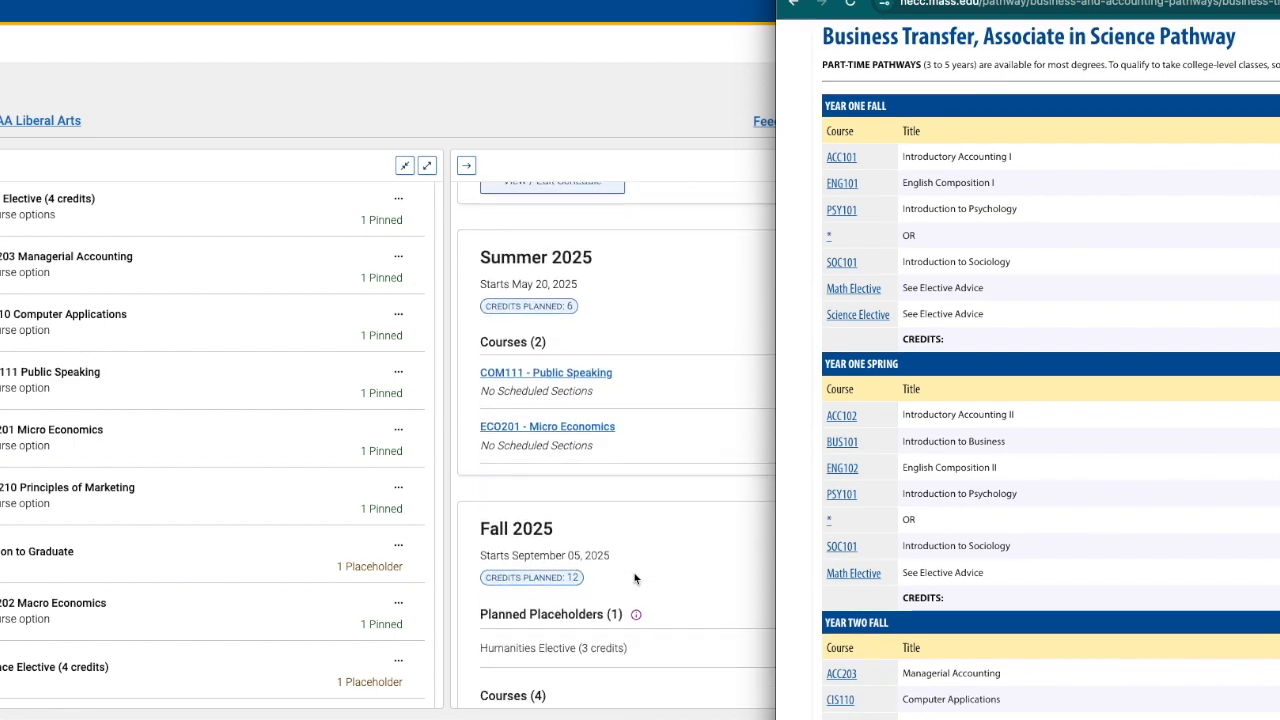
pyautogui.scroll(-1, 634, 578)
pyautogui.scroll(-1, 926, 533)
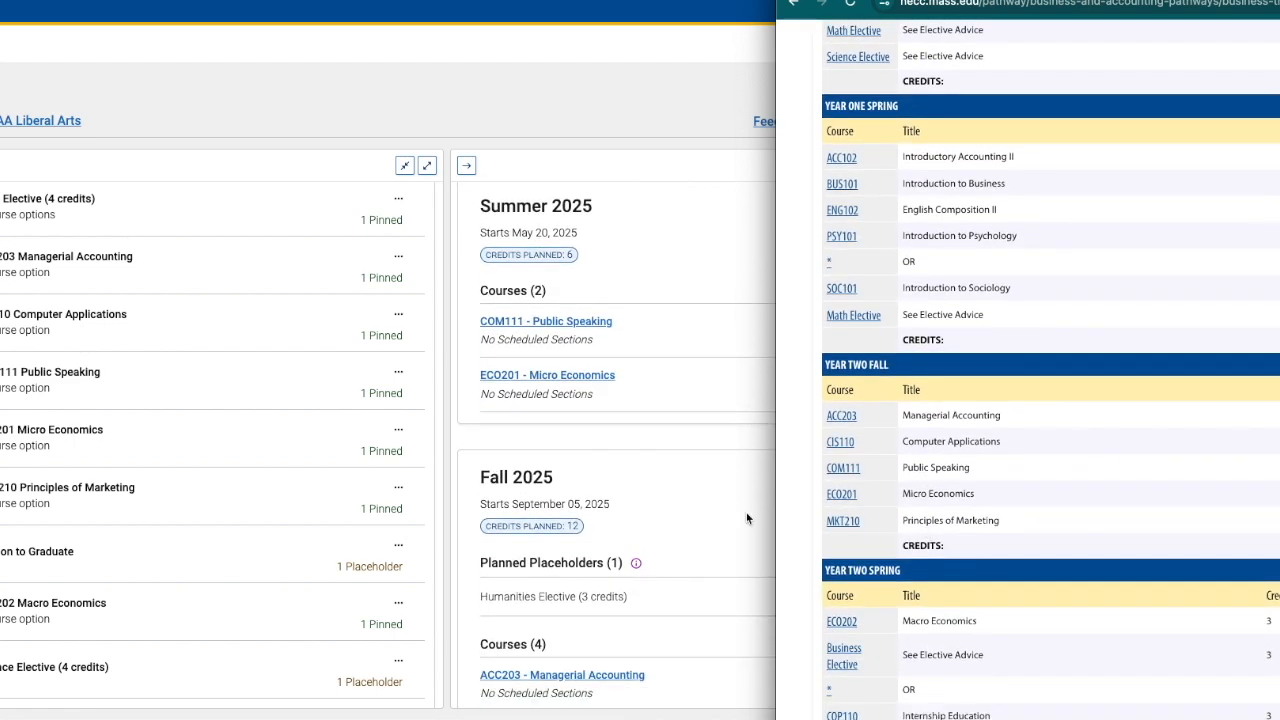
pyautogui.scroll(-2, 590, 527)
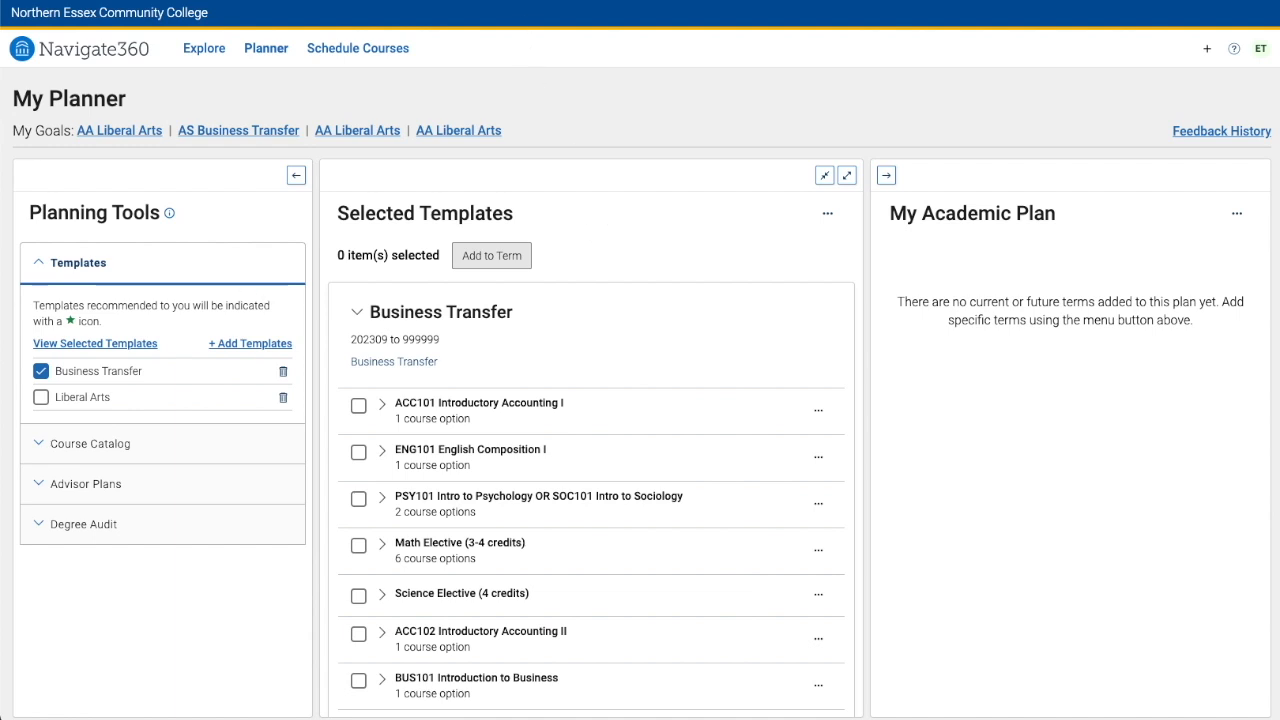
# Review the pathway page's course sequence for each semester
pyautogui.click(555, 0)
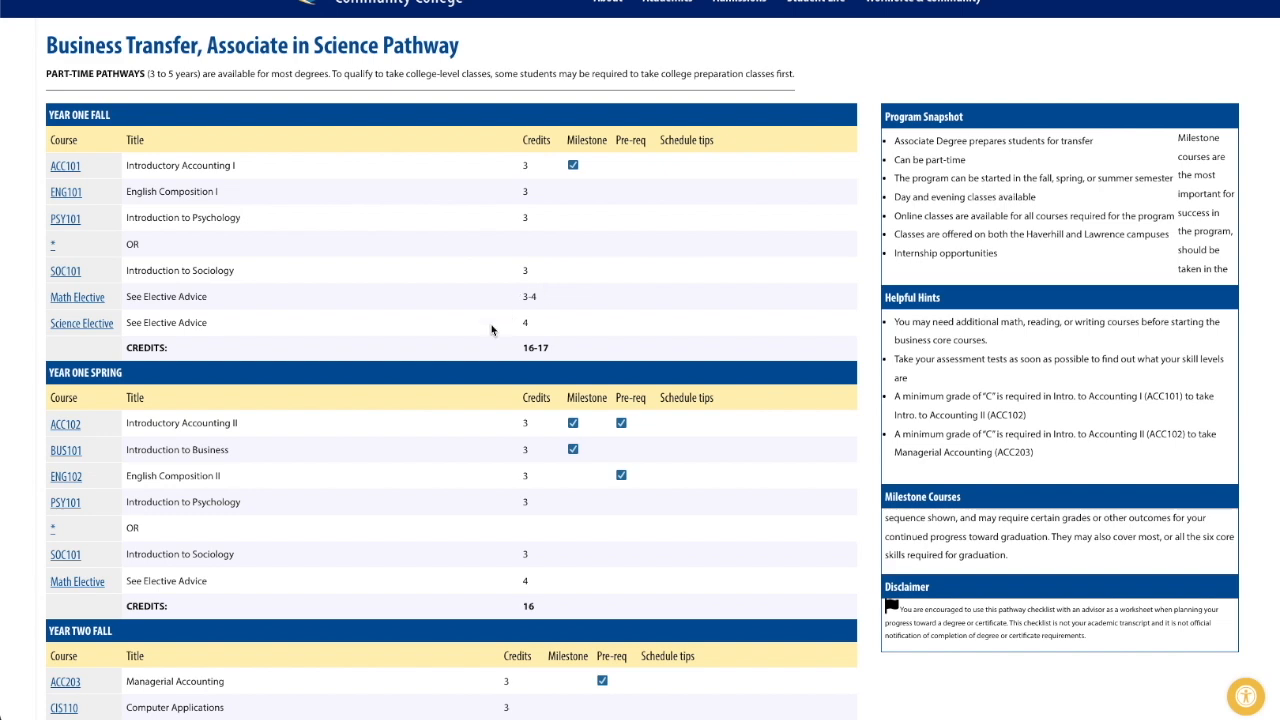
pyautogui.scroll(-1, 491, 330)
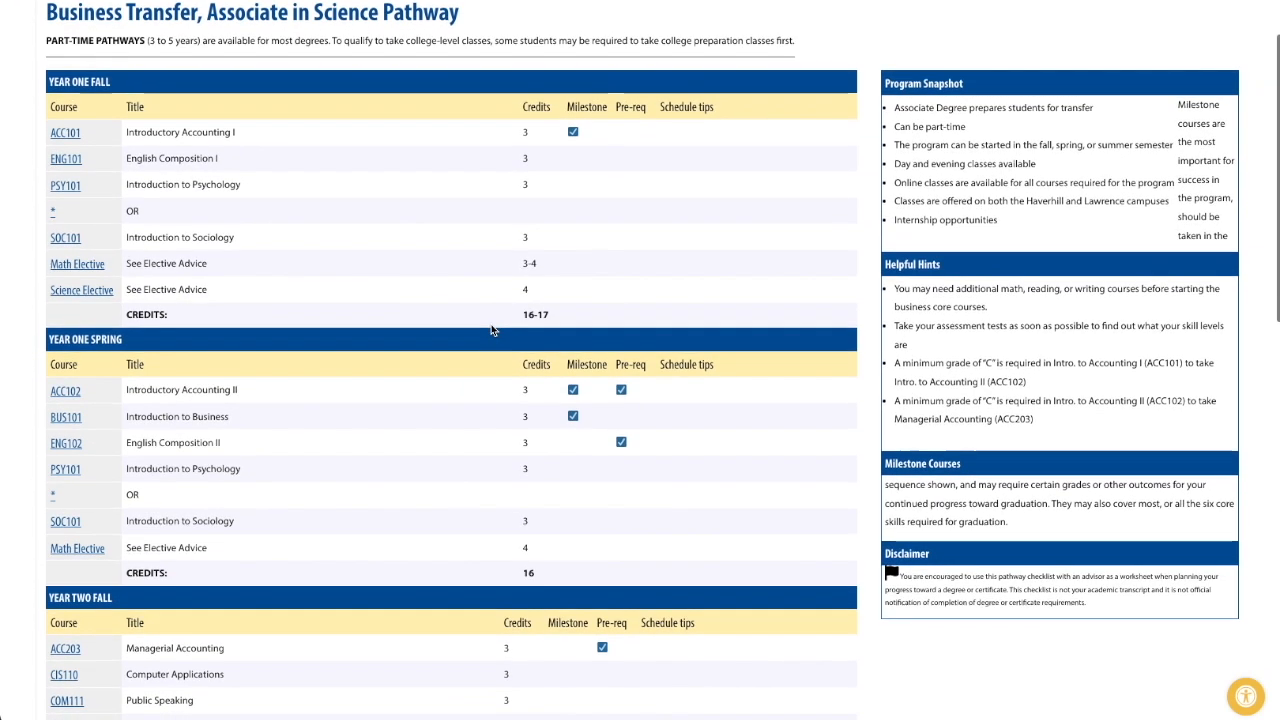
pyautogui.scroll(-1, 491, 330)
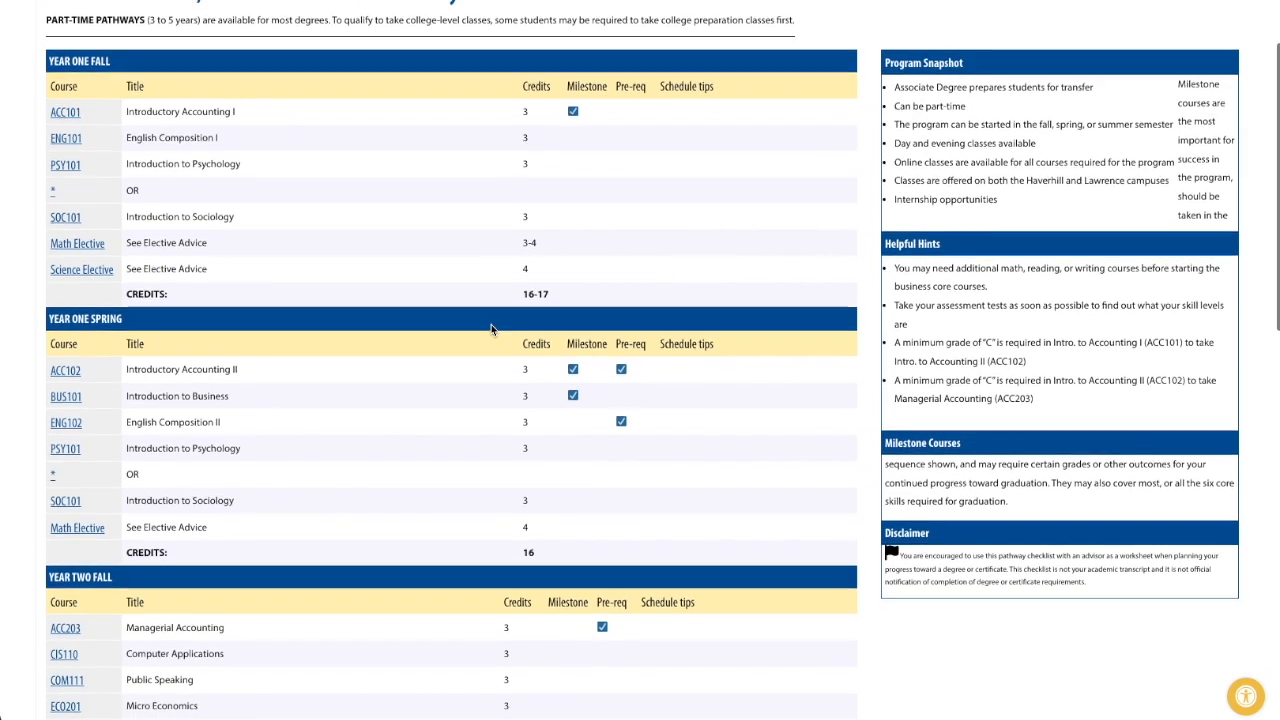
pyautogui.scroll(-2, 491, 330)
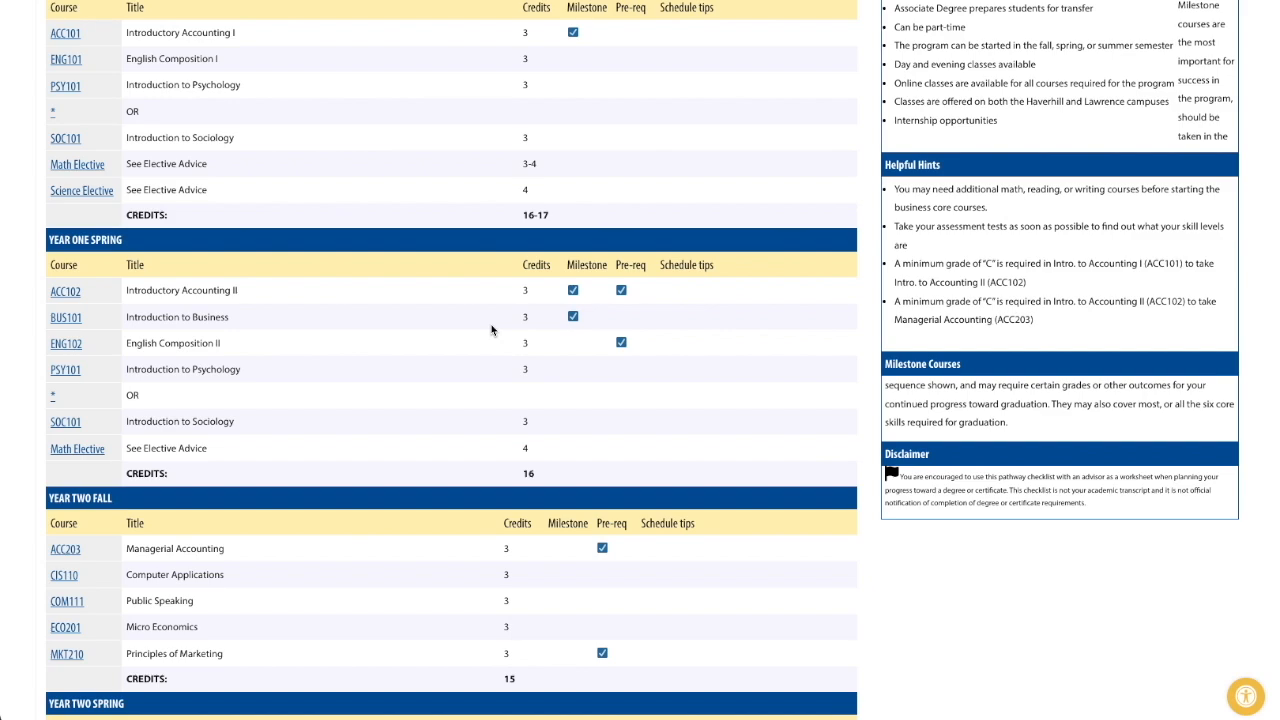
pyautogui.scroll(-6, 491, 330)
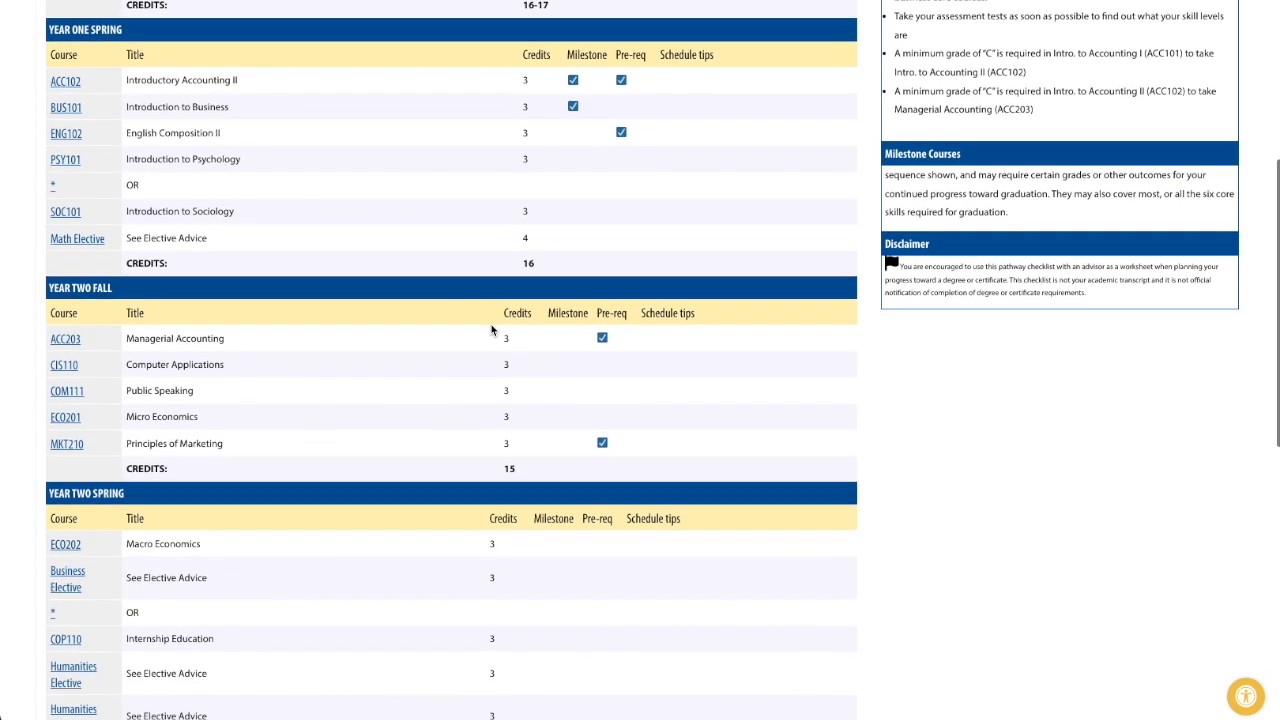
pyautogui.scroll(-3, 491, 330)
pyautogui.scroll(5, 491, 330)
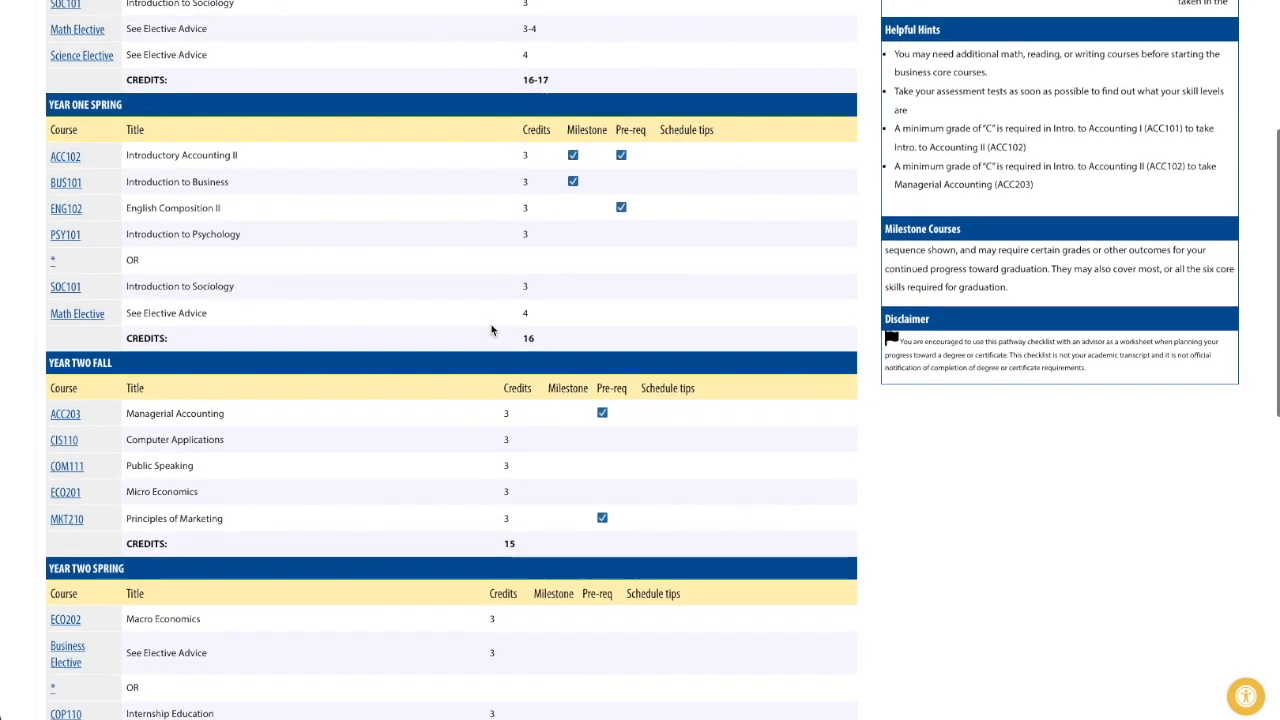
pyautogui.scroll(2, 491, 330)
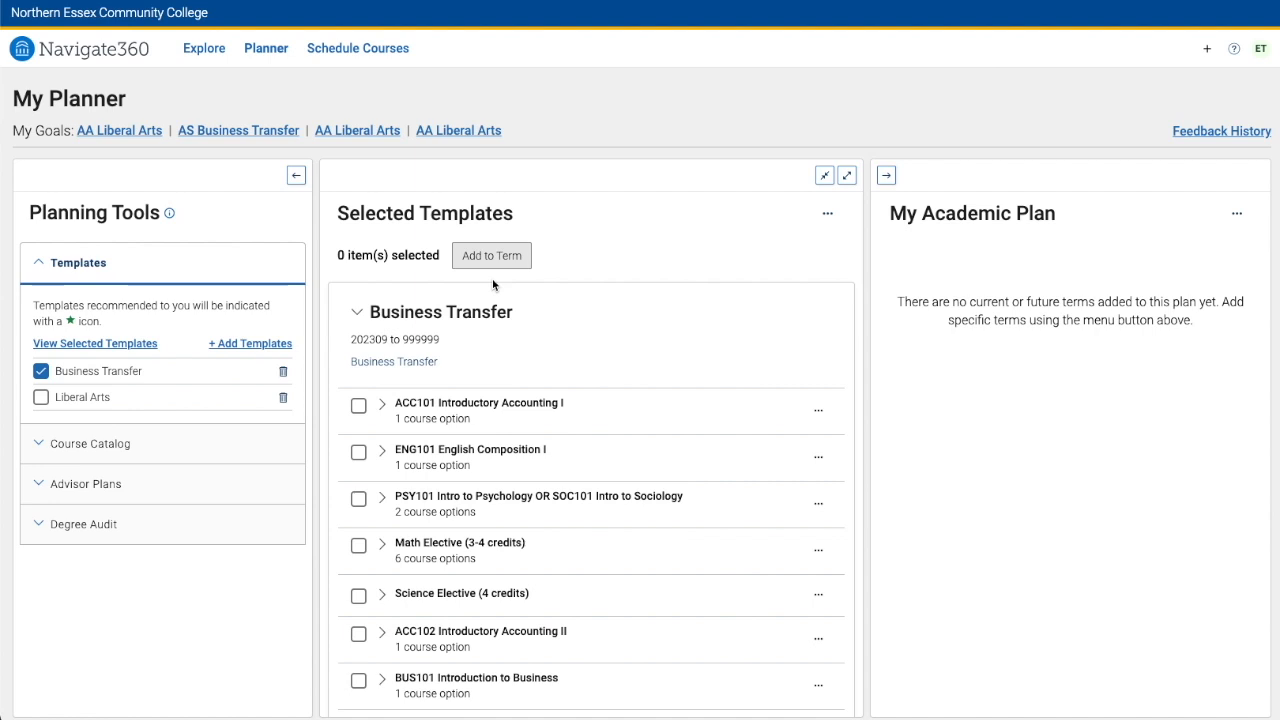
# Examine the My Academic Plan panel next to the Business Transfer template course list
pyautogui.scroll(-3, 603, 471)
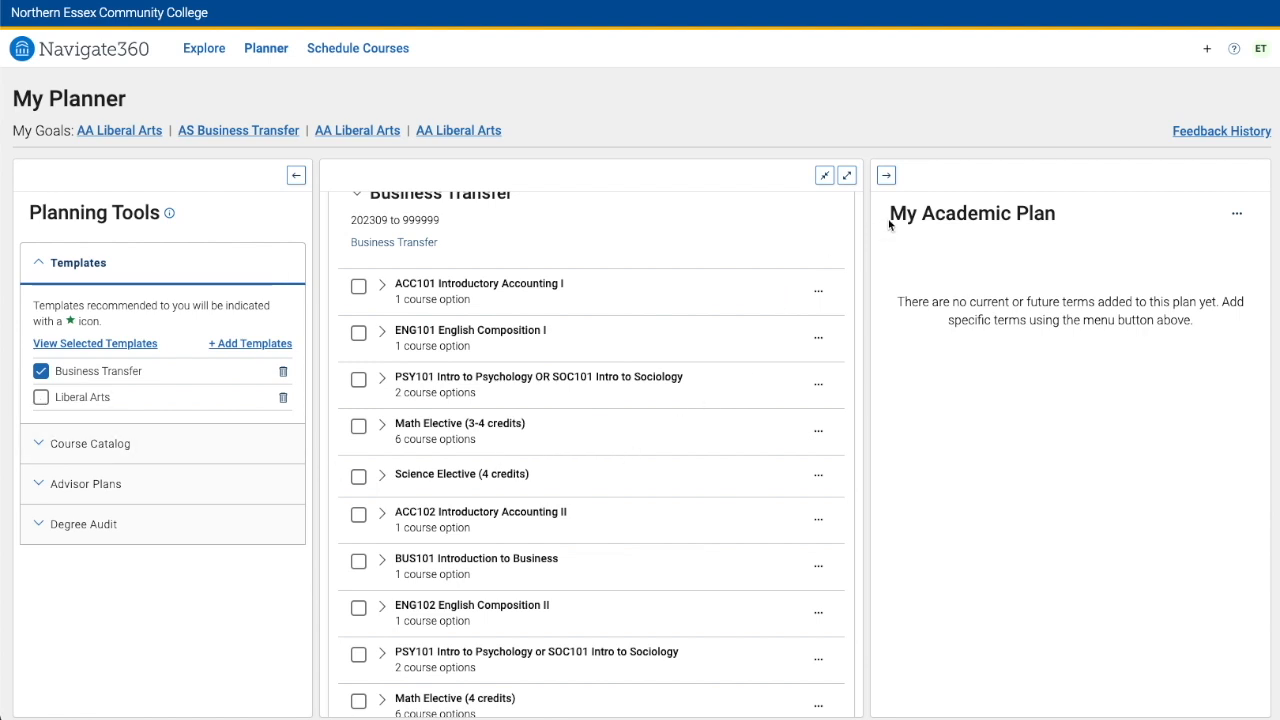
pyautogui.moveTo(889, 224); pyautogui.dragTo(1065, 229)
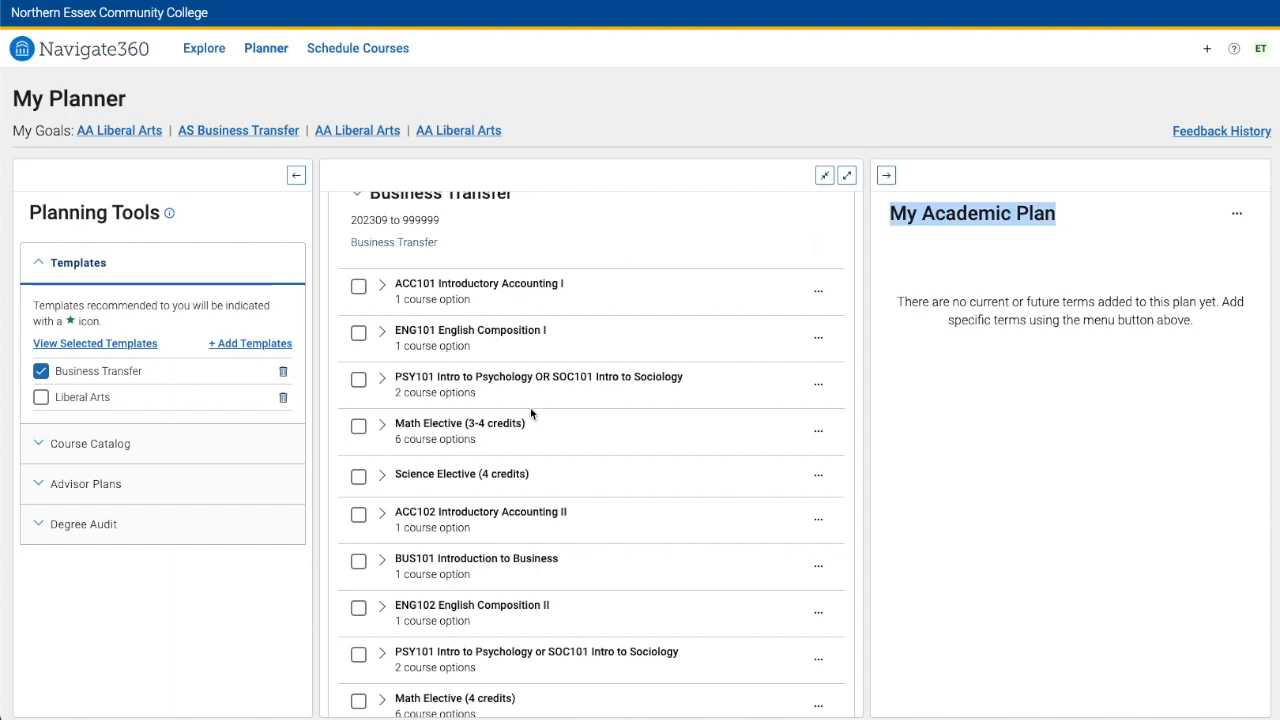
# Add ACC101 - Intro Accounting I from the Business Transfer template to the Fall 2024 term
pyautogui.scroll(-3, 626, 481)
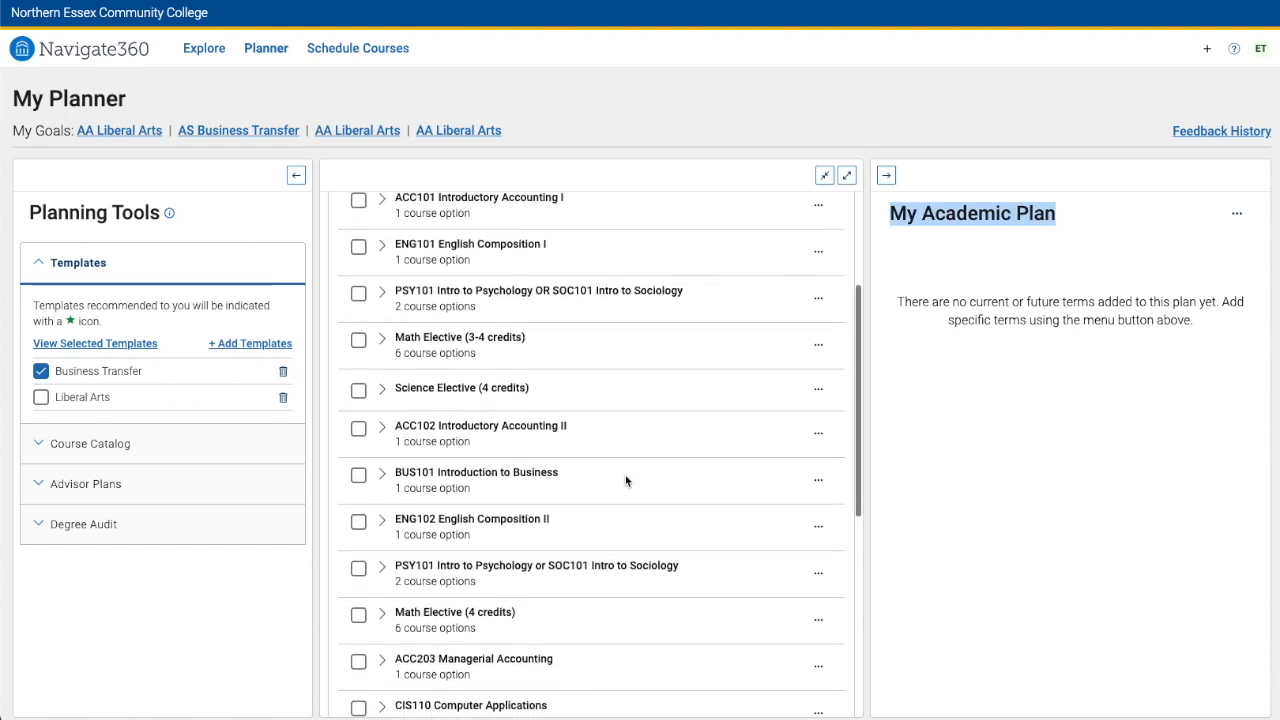
pyautogui.scroll(4, 626, 481)
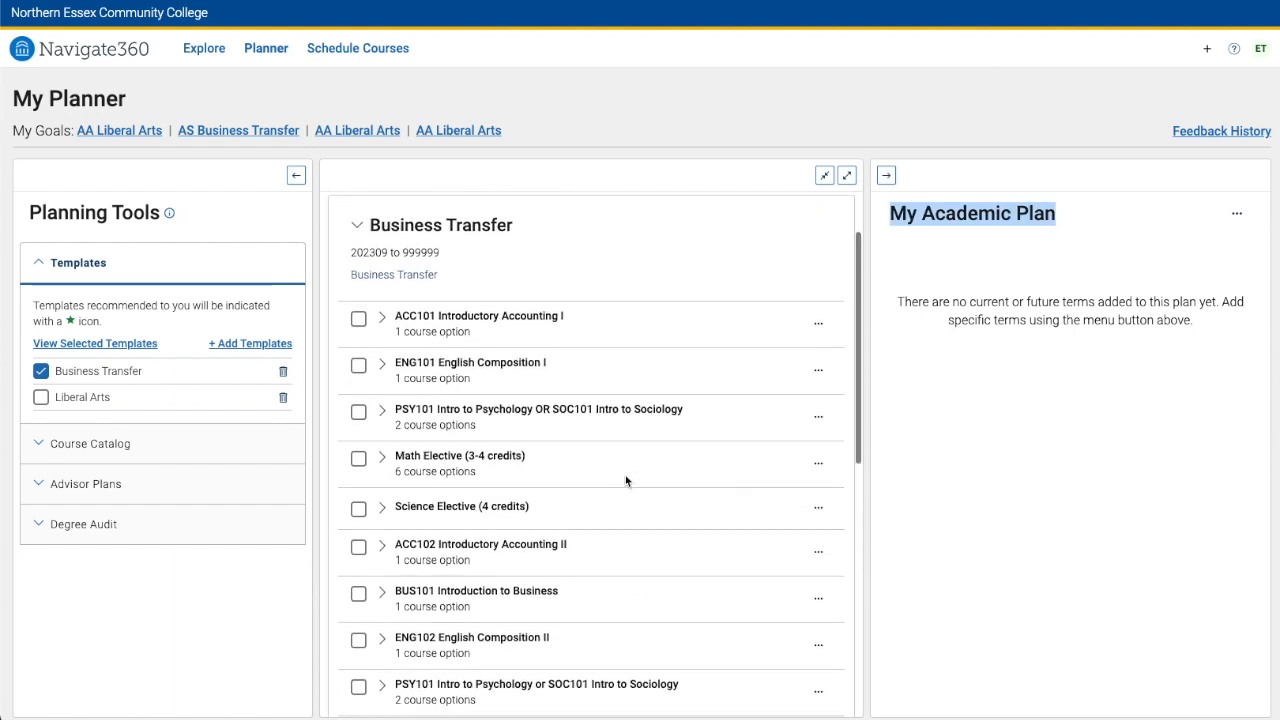
pyautogui.click(382, 318)
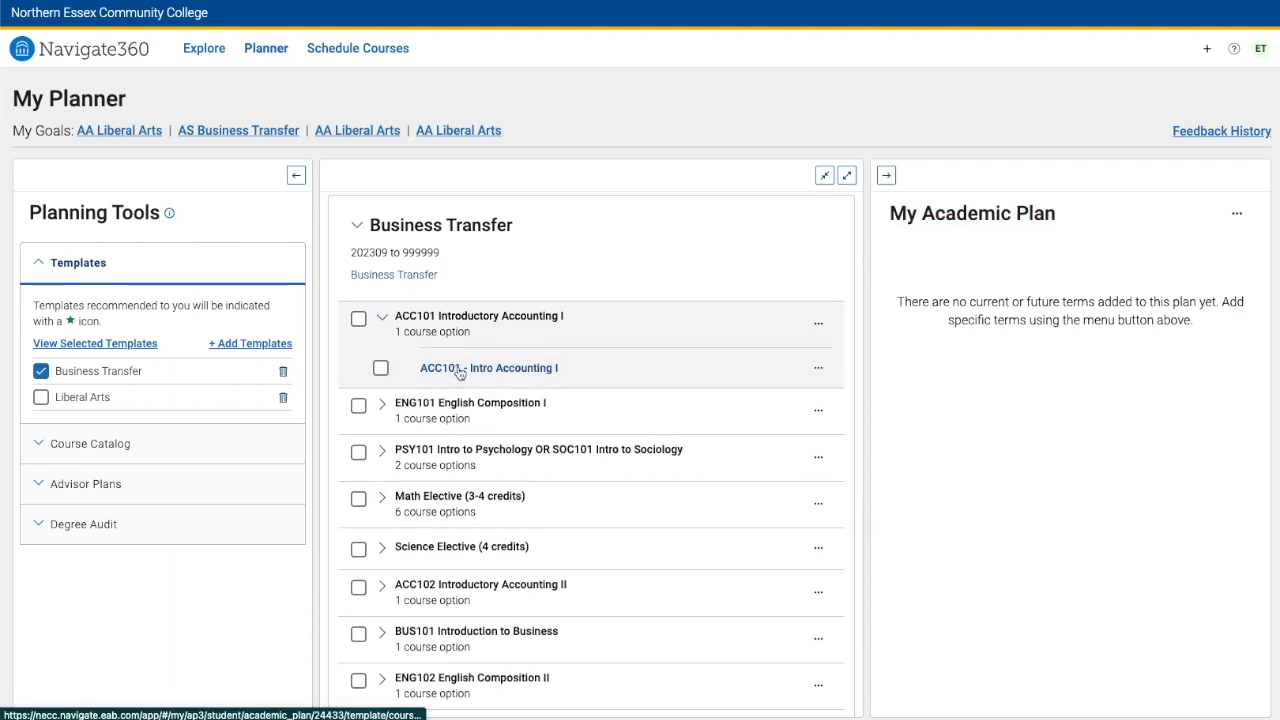
pyautogui.click(381, 368)
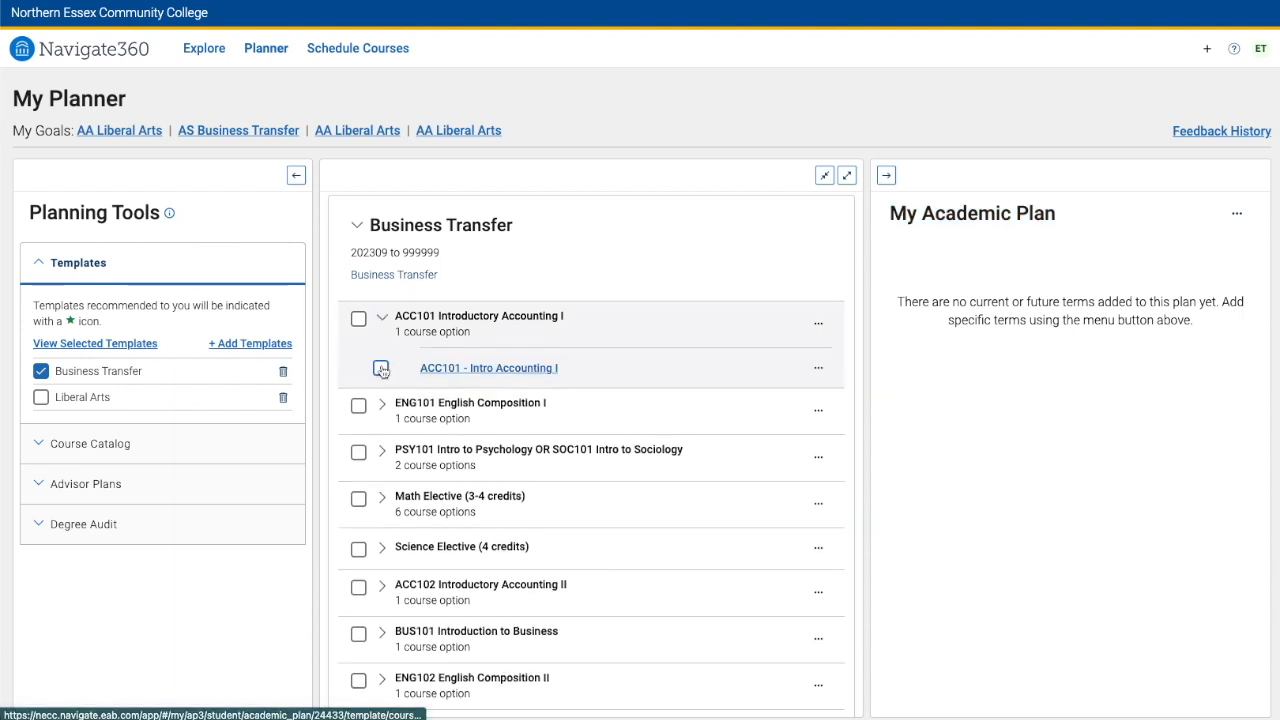
pyautogui.click(818, 370)
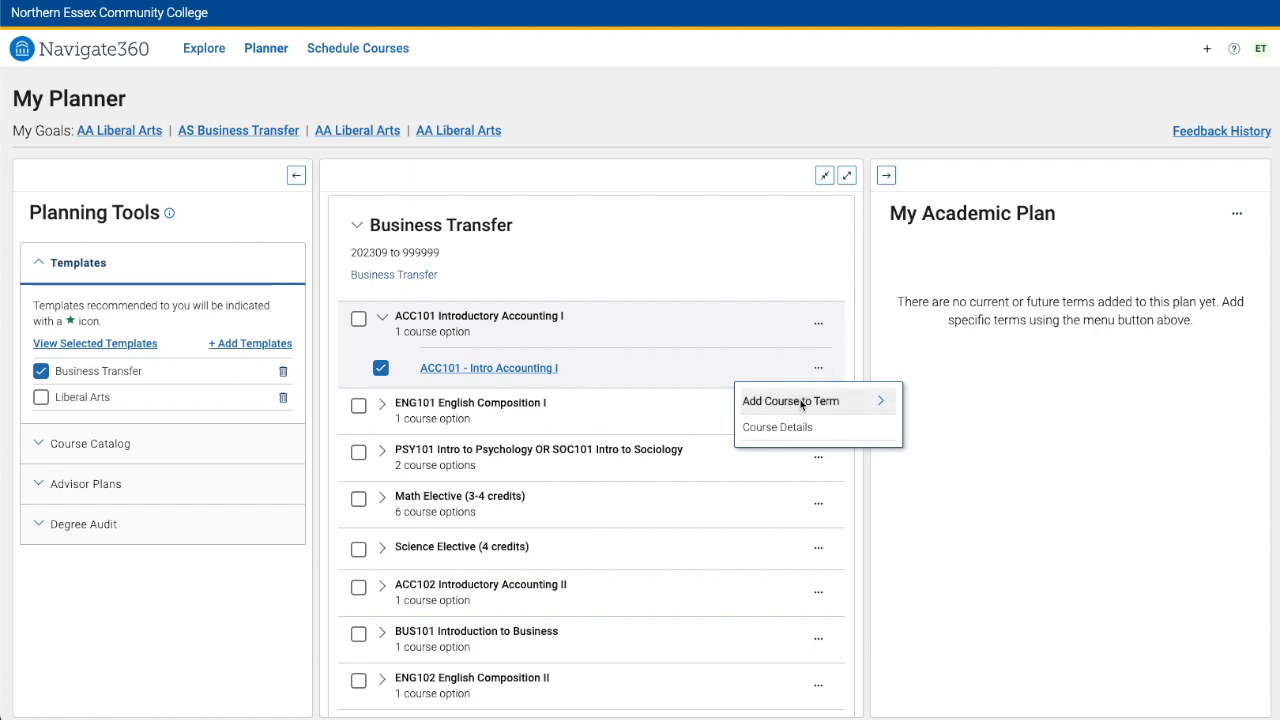
pyautogui.click(800, 402)
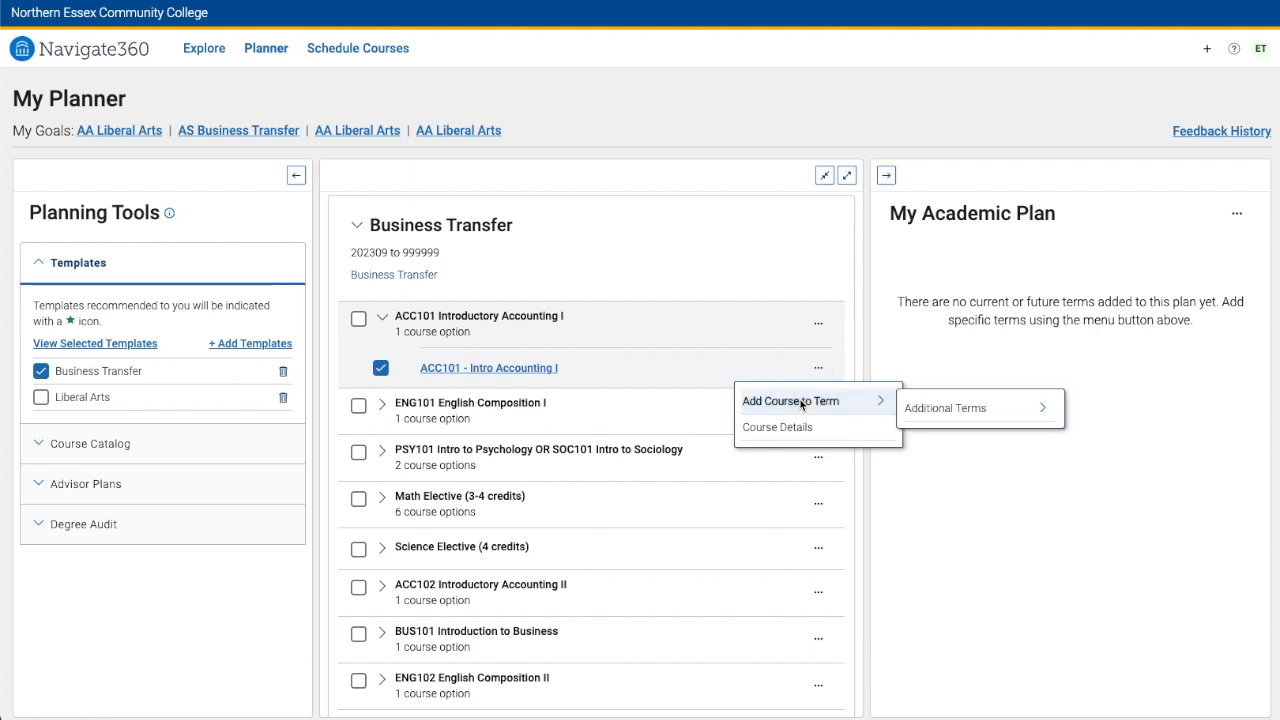
pyautogui.click(955, 410)
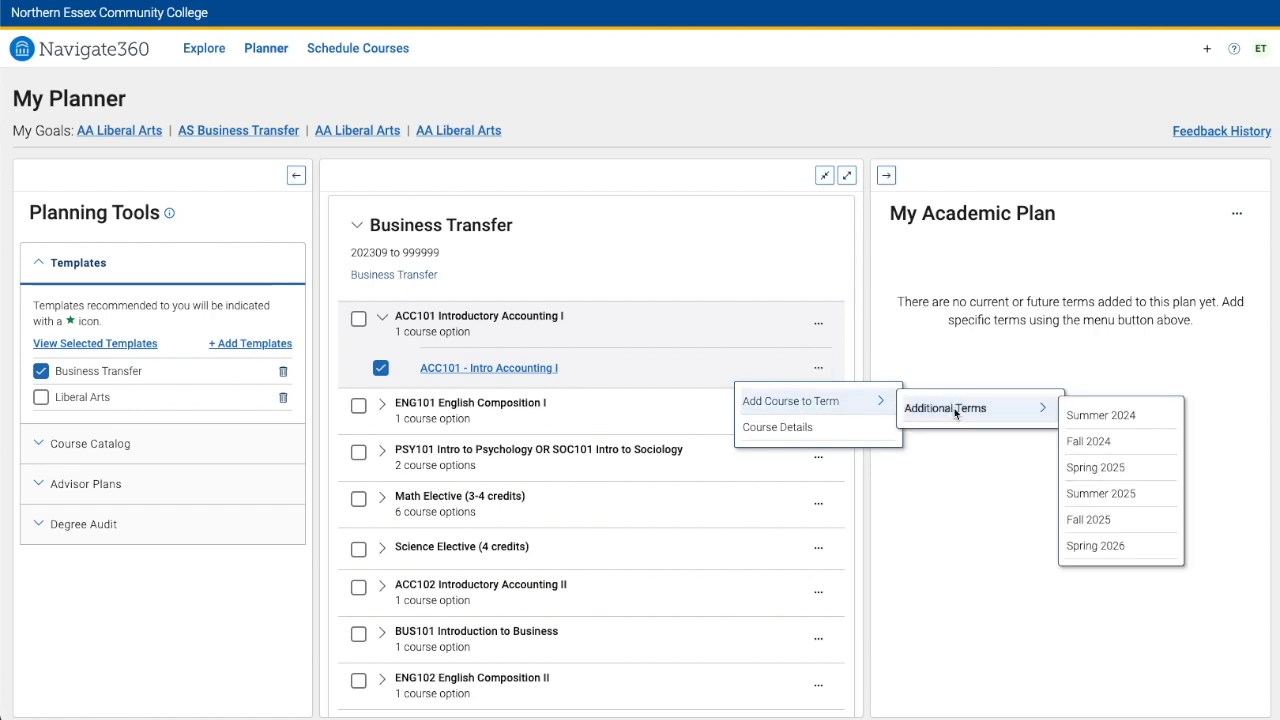
pyautogui.click(1090, 441)
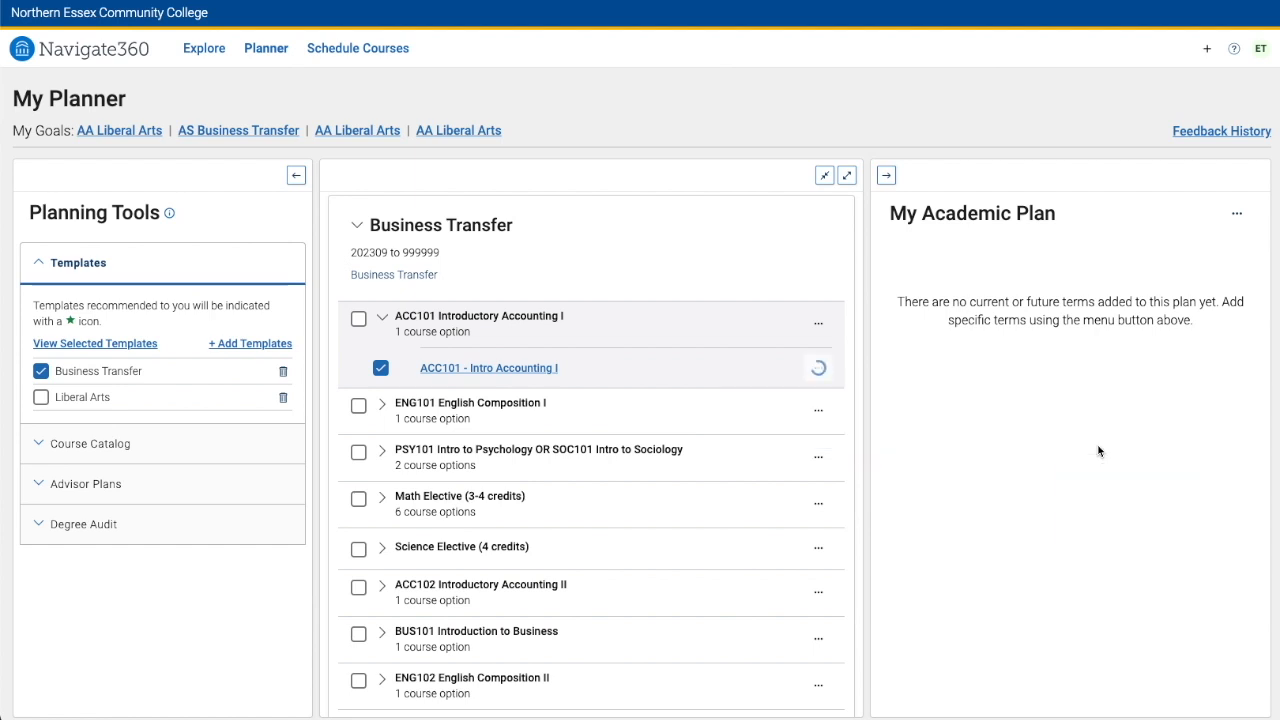
# Add ENG101 - English Comp I from the template to the Fall 2024 term
pyautogui.click(382, 434)
pyautogui.click(381, 486)
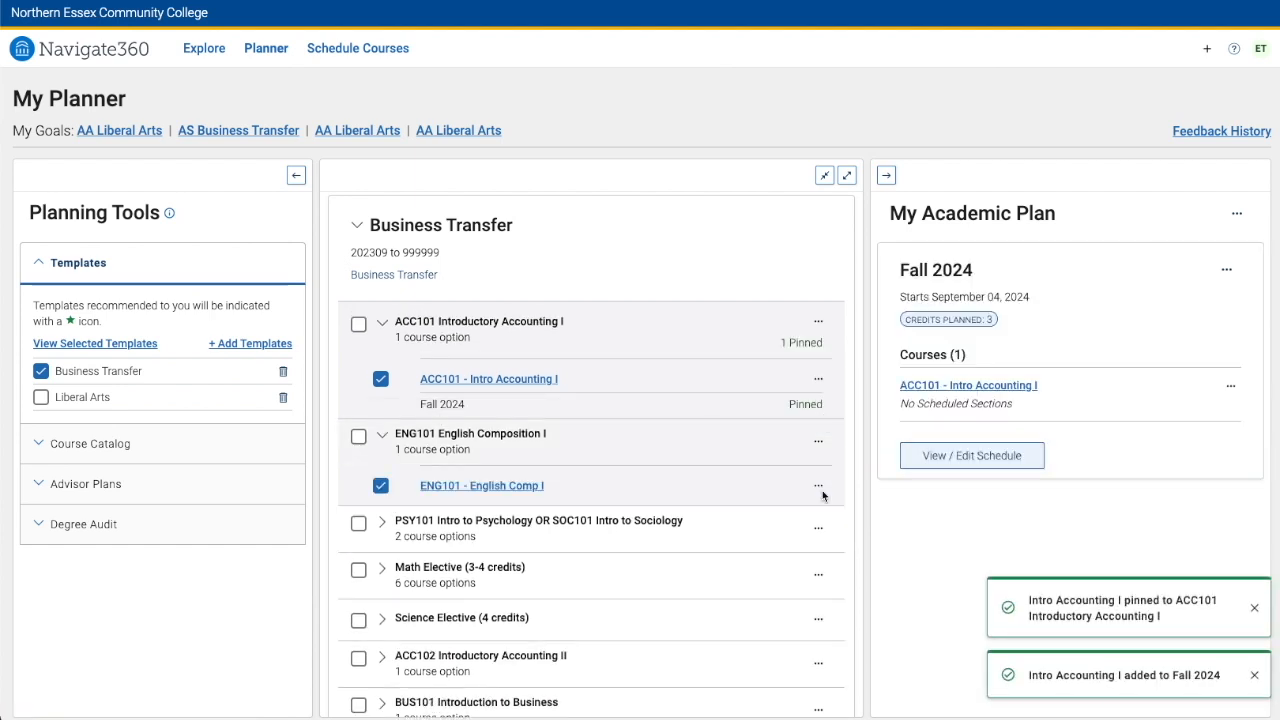
pyautogui.click(818, 485)
pyautogui.click(876, 518)
pyautogui.click(922, 527)
# Pick MAT125 - Statistics for the Math Elective and add it to Fall 2024
pyautogui.scroll(-3, 600, 450)
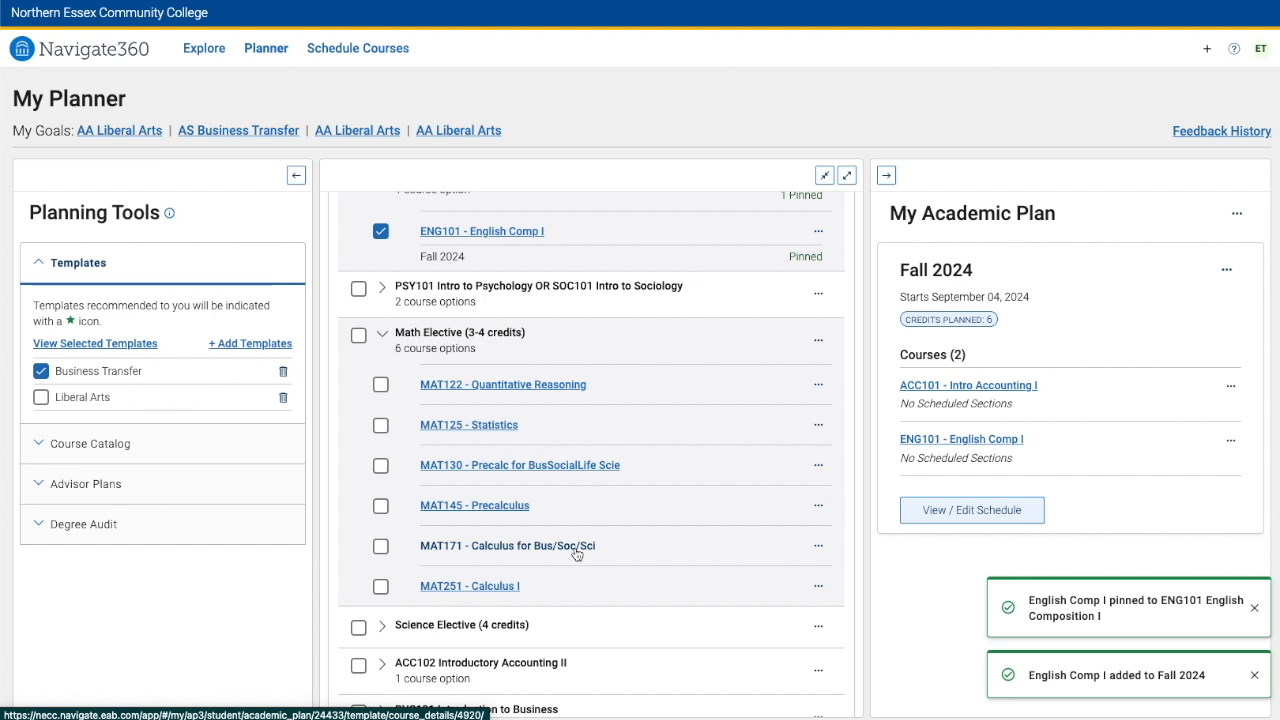
pyautogui.click(381, 426)
pyautogui.click(818, 425)
pyautogui.moveTo(800, 457)
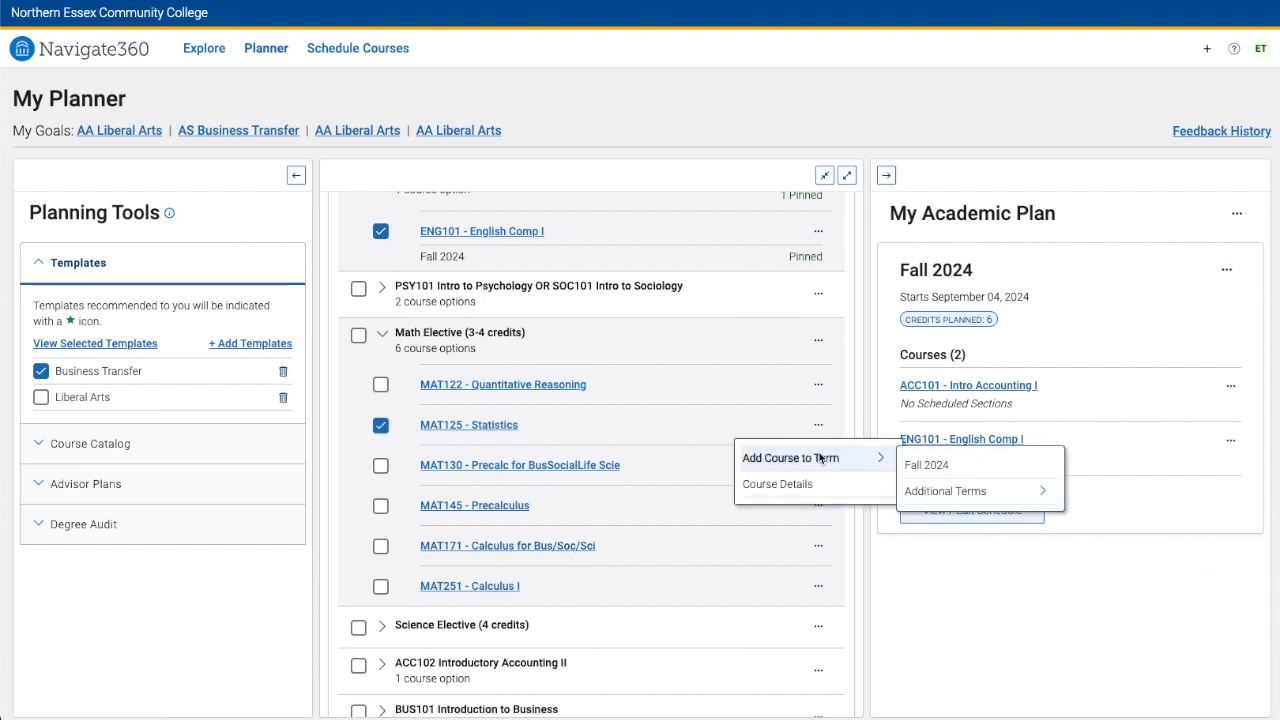
pyautogui.click(925, 463)
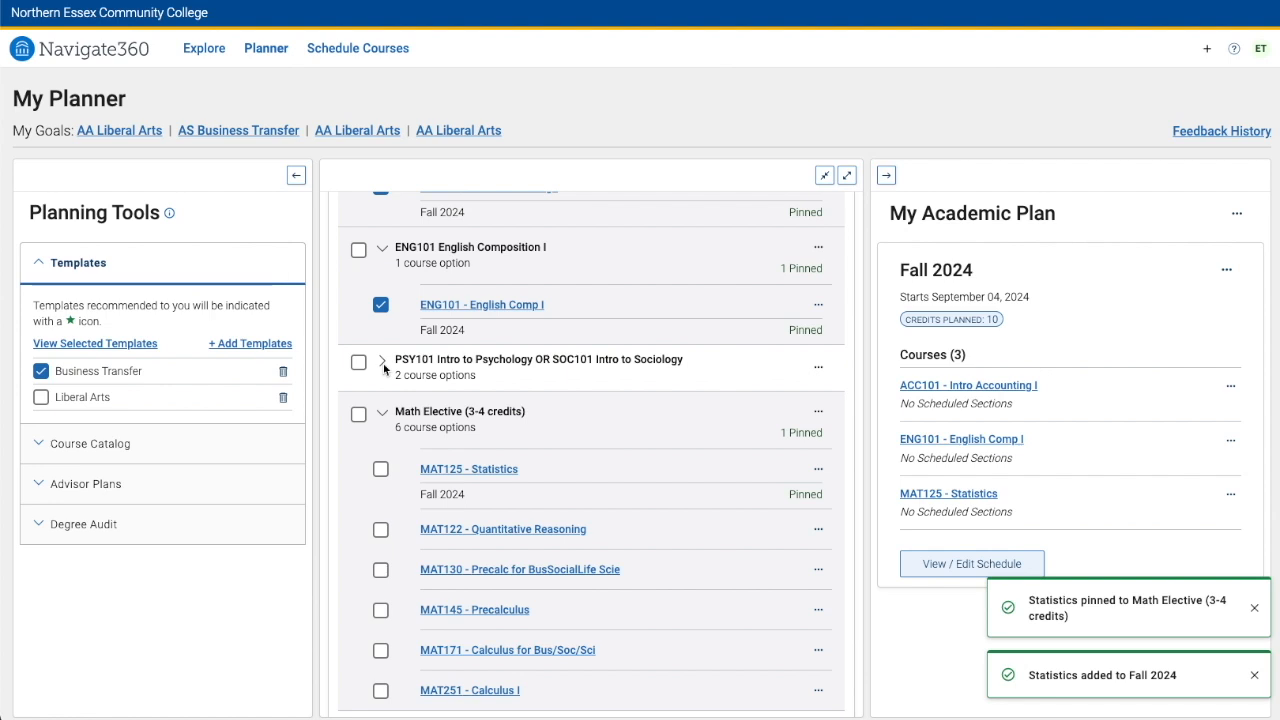
# Choose PSY101 - Intro Psychology from the Psychology-or-Sociology requirement and add it to Fall 2024
pyautogui.click(383, 365)
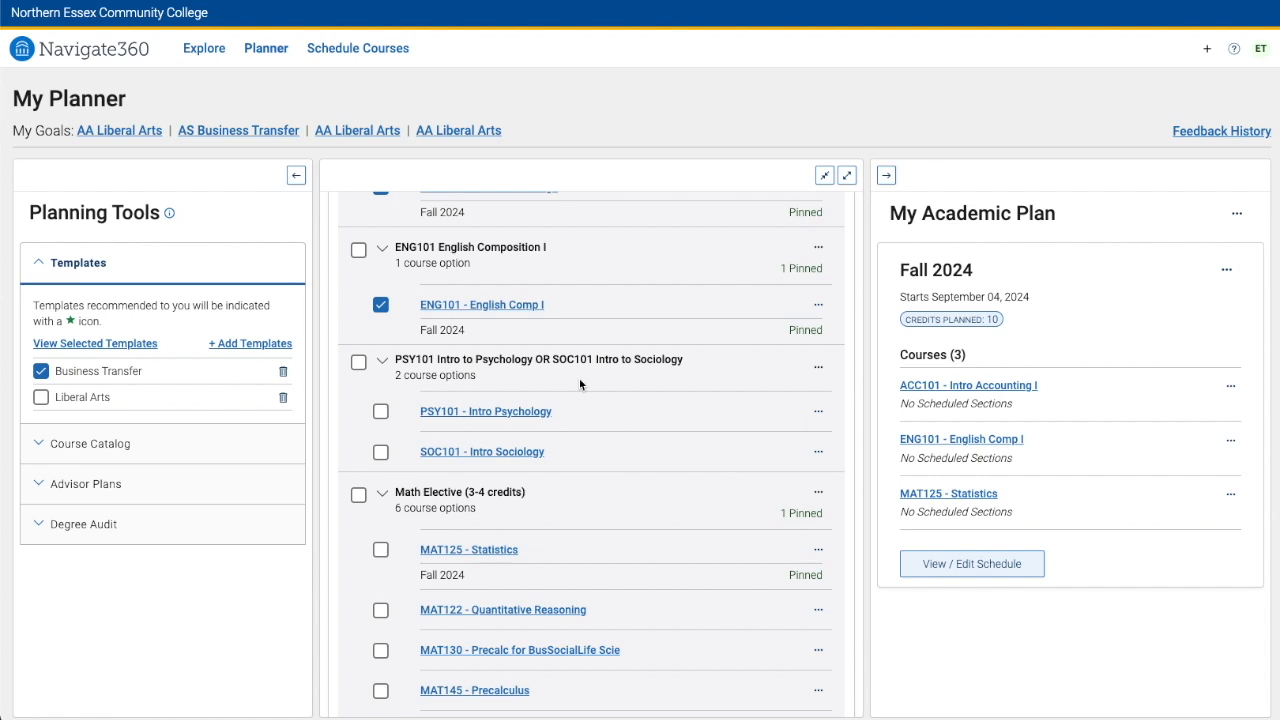
pyautogui.click(381, 411)
pyautogui.click(818, 411)
pyautogui.moveTo(766, 443)
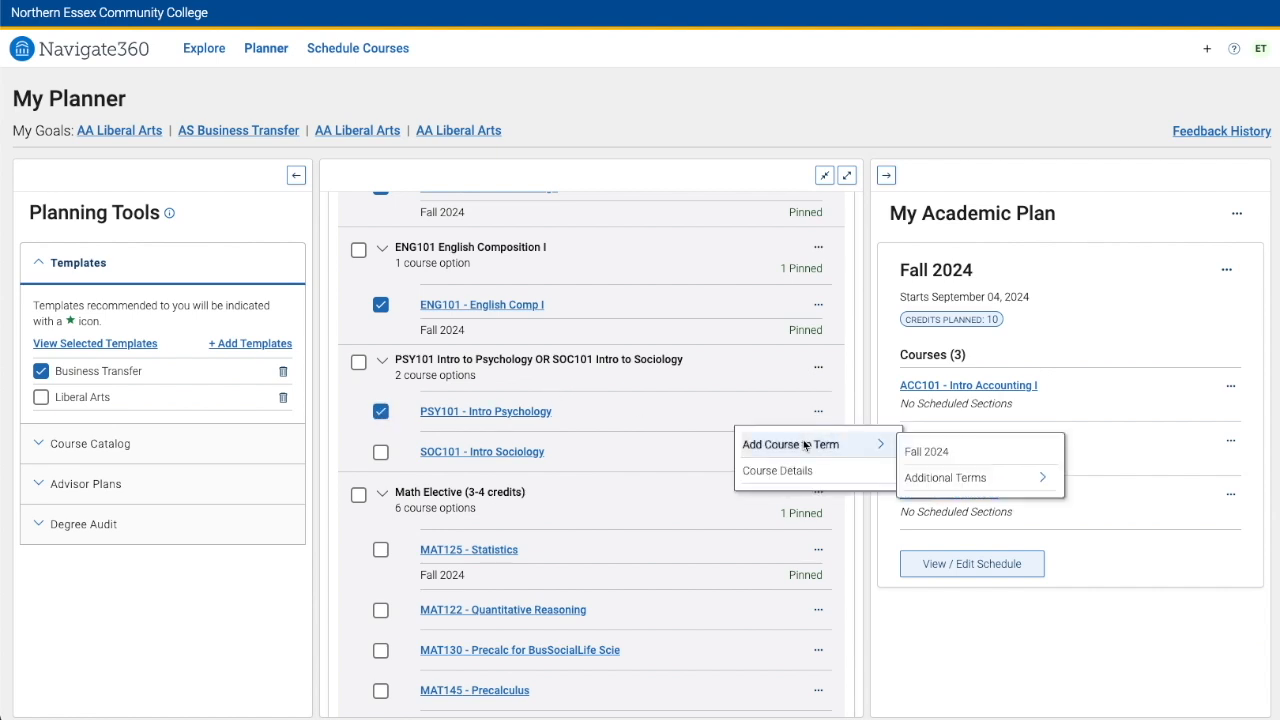
pyautogui.click(928, 449)
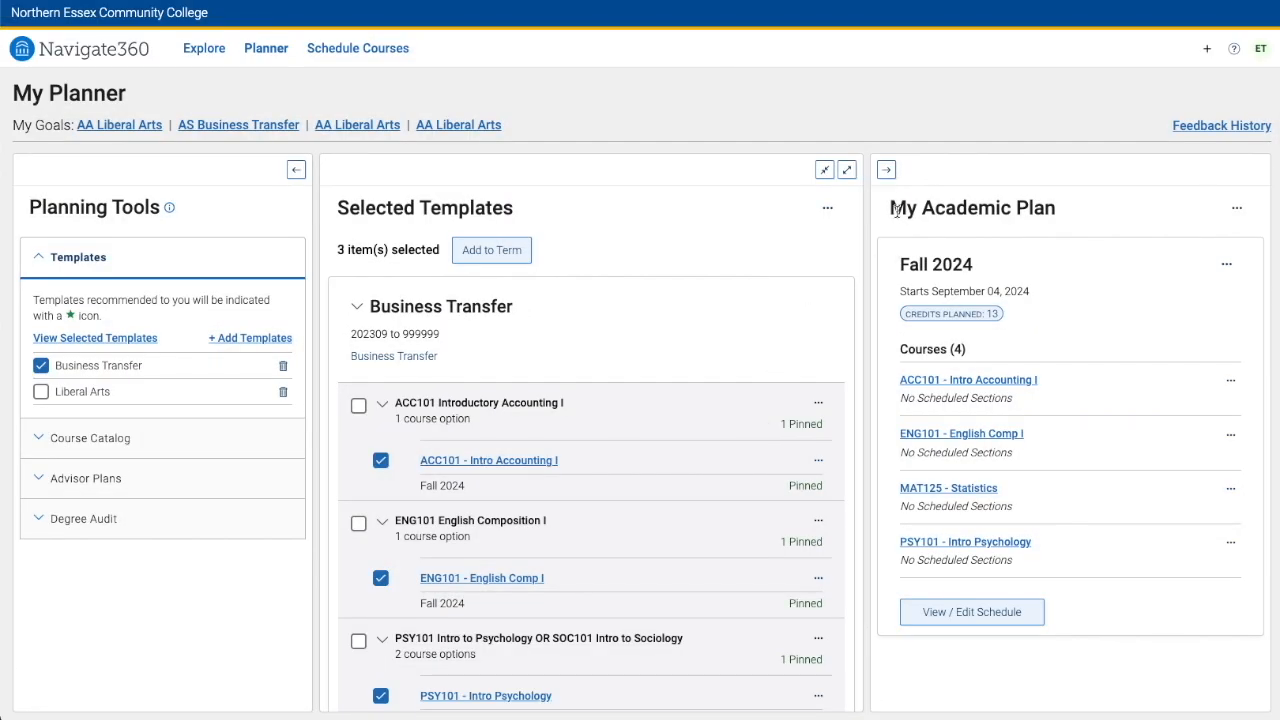
# Add BUS101 - Intro To Business to the Spring 2025 term through the additional terms list
pyautogui.moveTo(890, 208); pyautogui.dragTo(1082, 220)
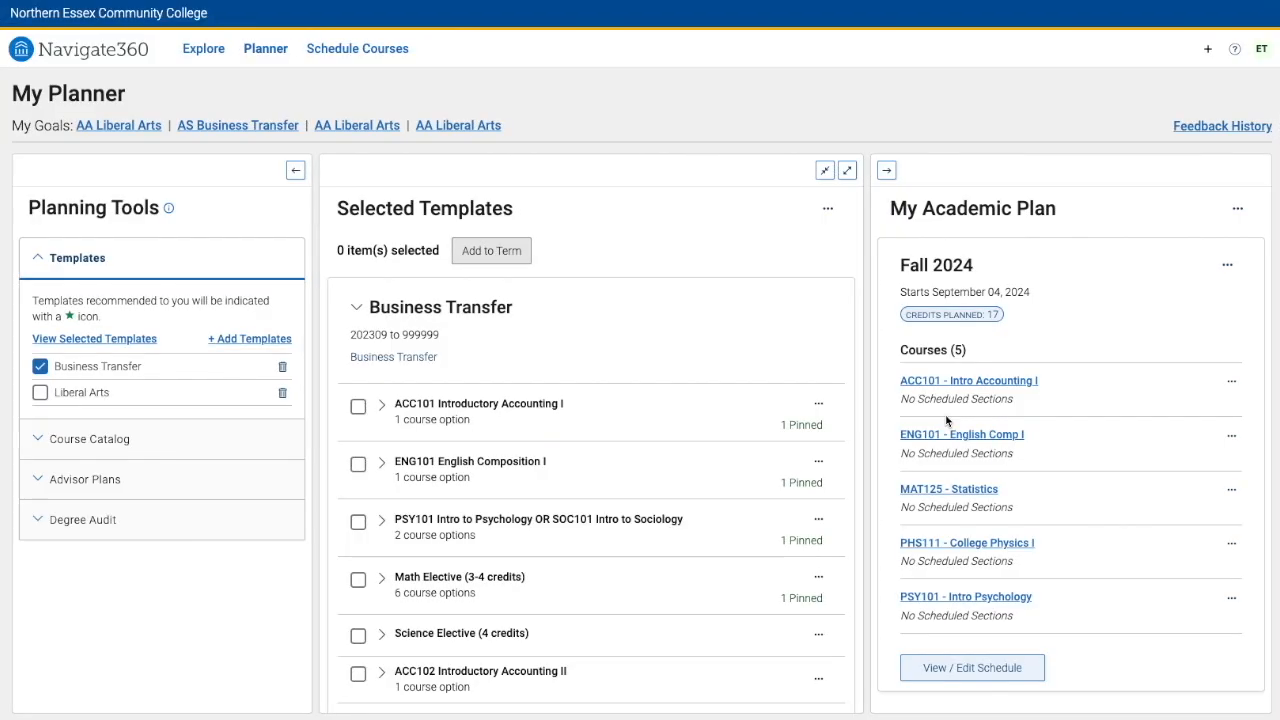
pyautogui.scroll(-2, 381, 425)
pyautogui.click(381, 421)
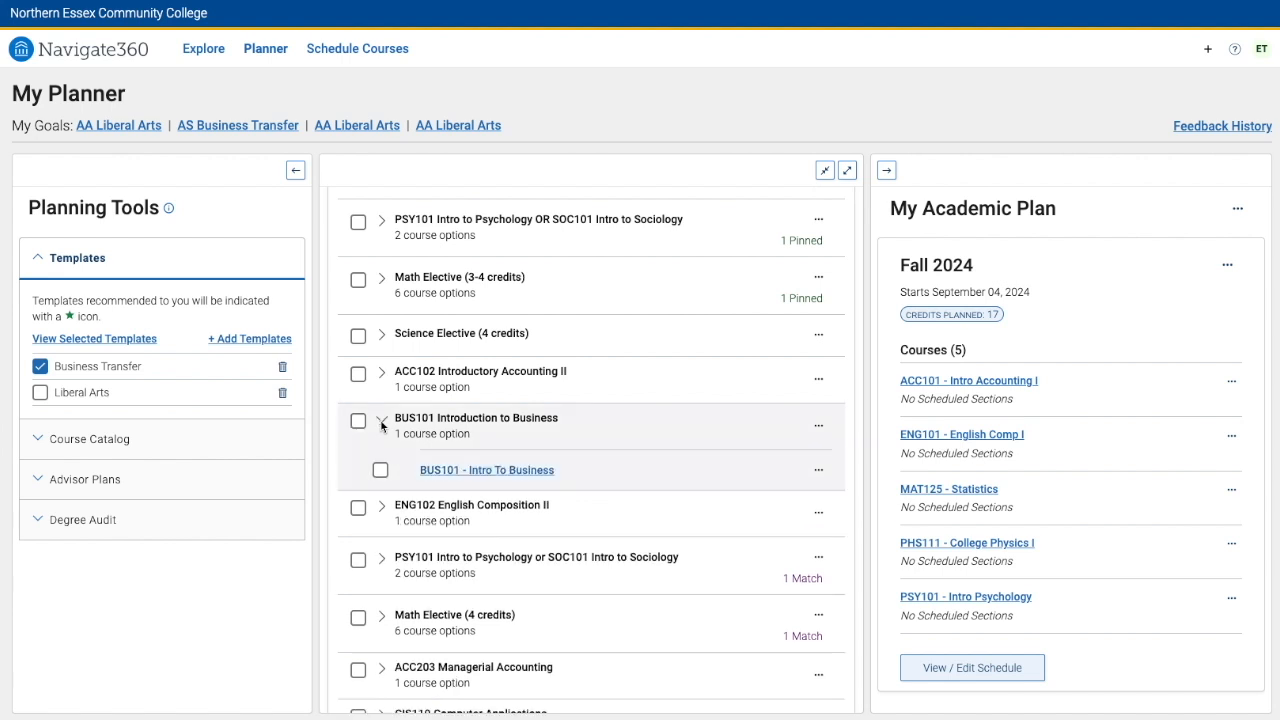
pyautogui.click(380, 470)
pyautogui.click(818, 470)
pyautogui.moveTo(805, 503)
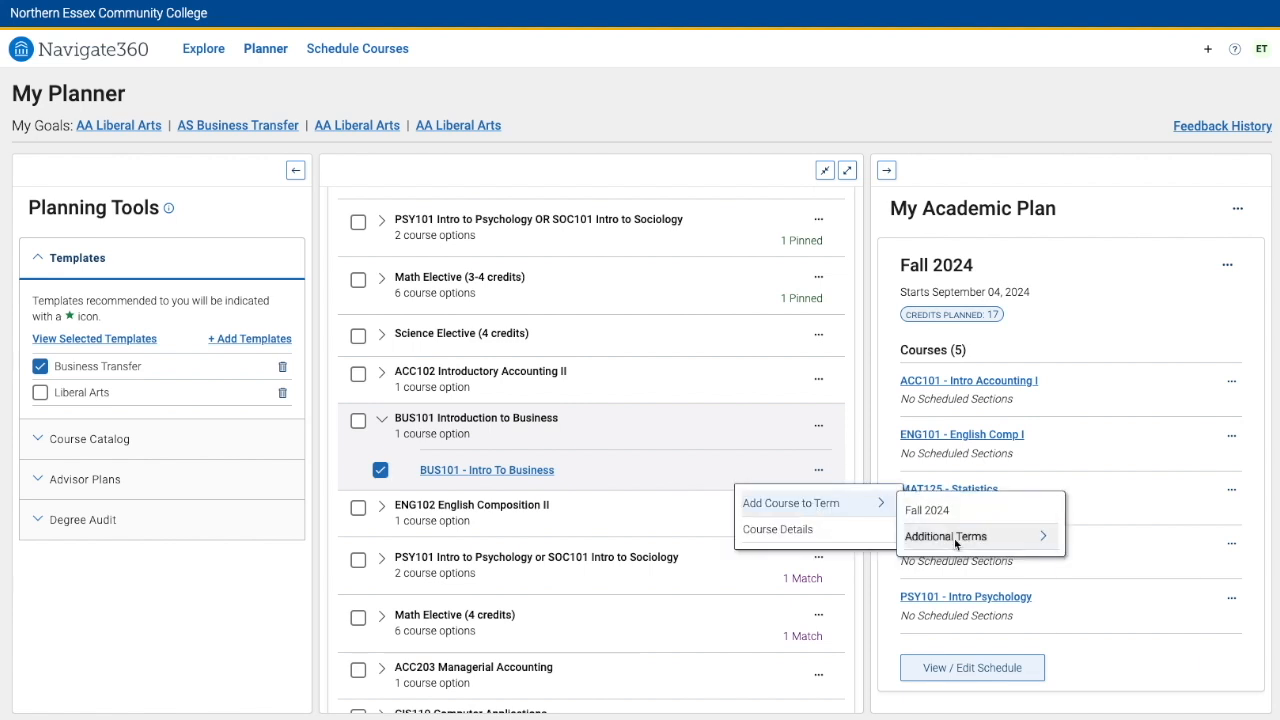
pyautogui.moveTo(950, 536)
pyautogui.click(1098, 569)
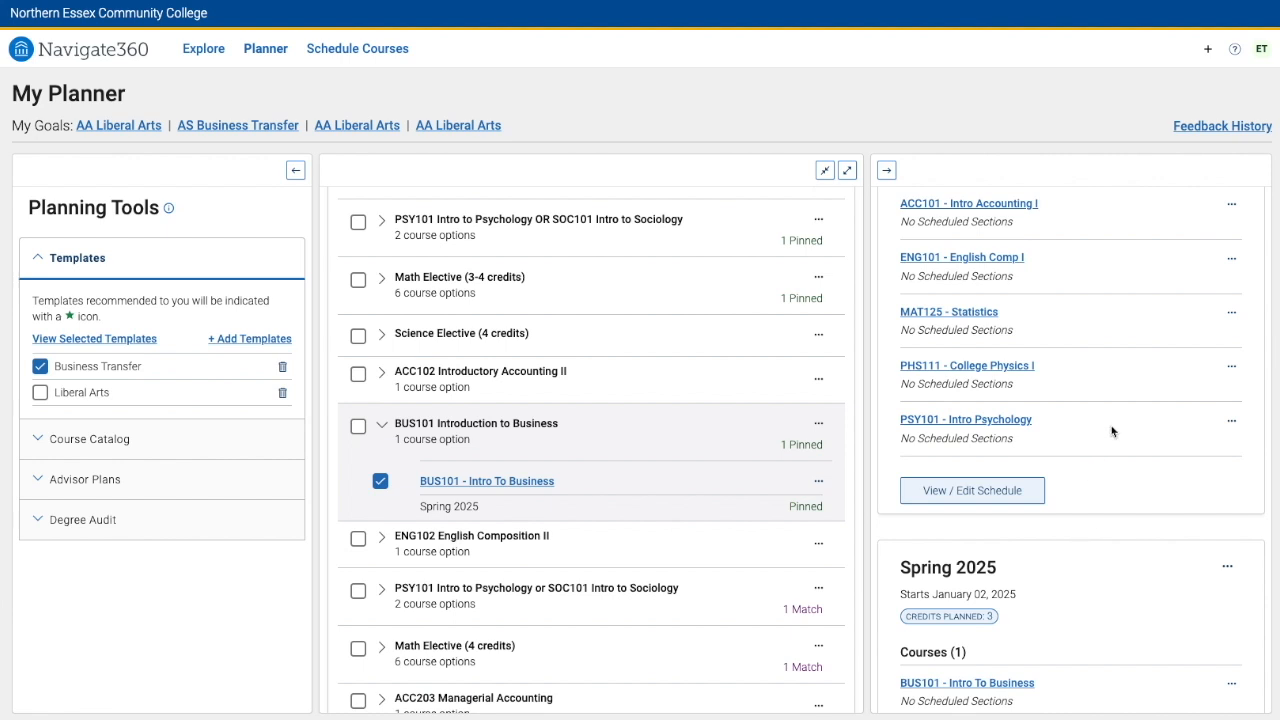
# Add a Summer 2025 term to the academic plan
pyautogui.scroll(3, 1112, 431)
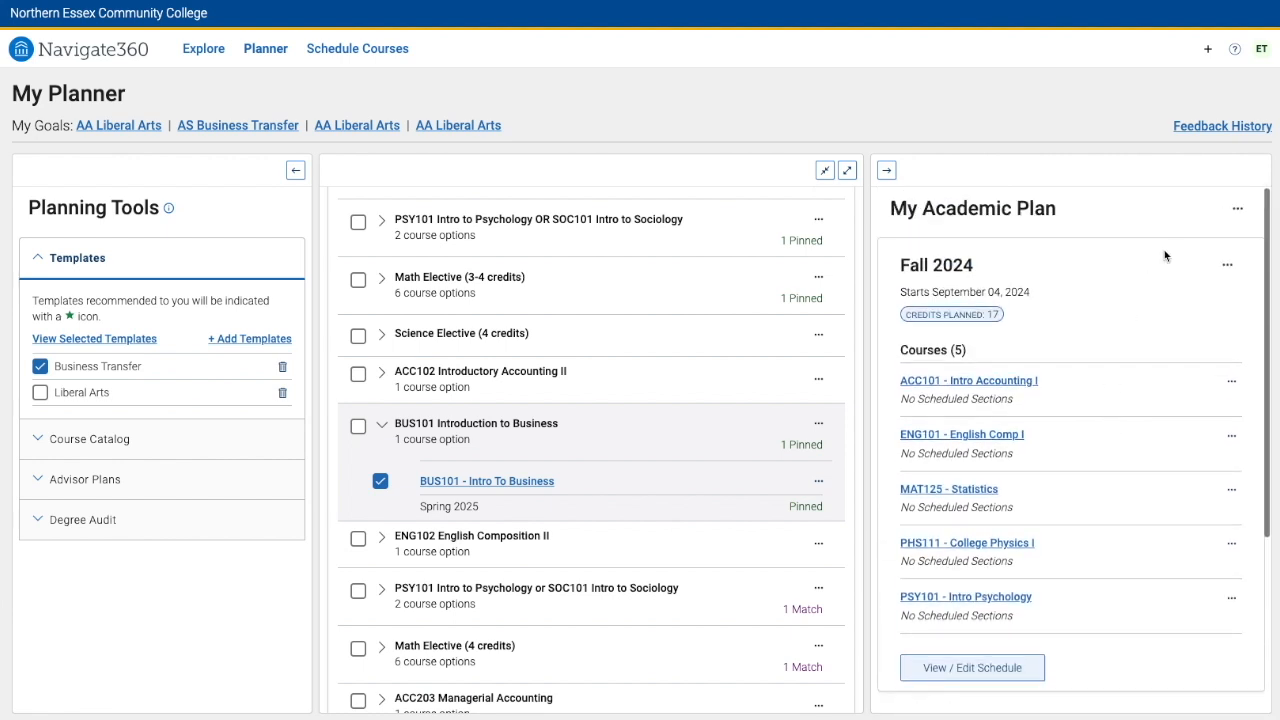
pyautogui.click(1237, 215)
pyautogui.moveTo(1190, 225)
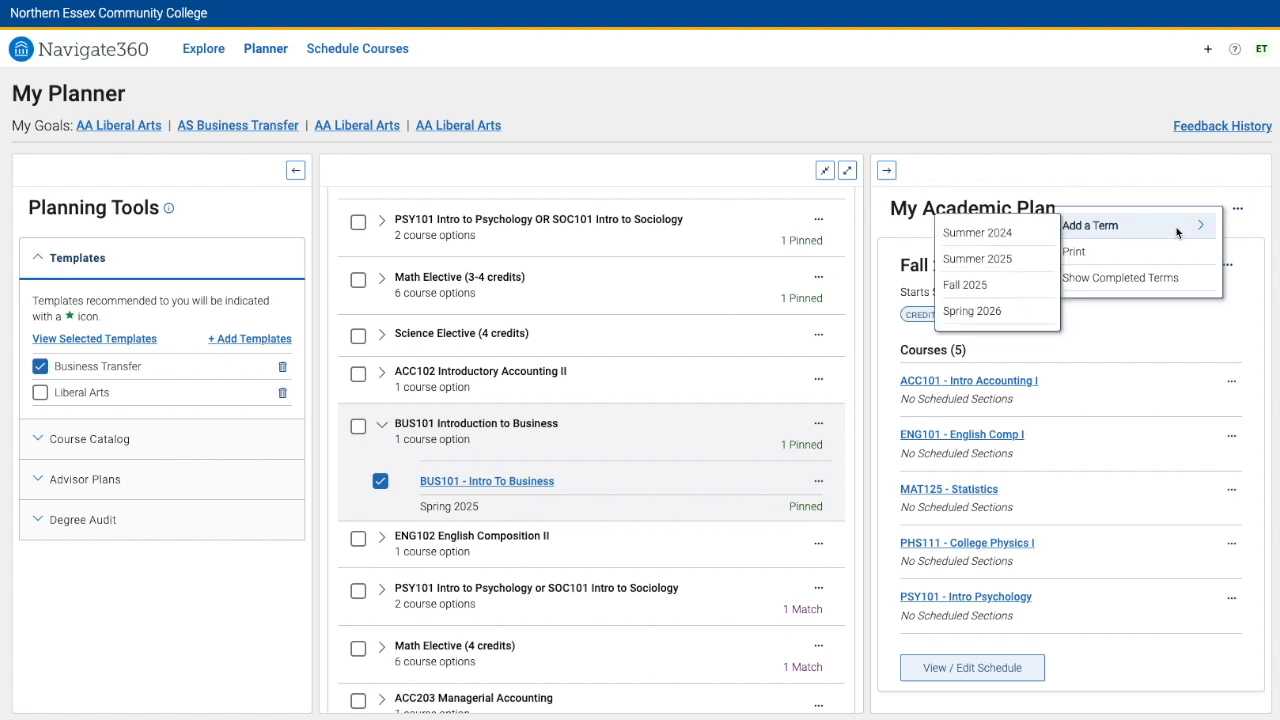
pyautogui.click(1029, 256)
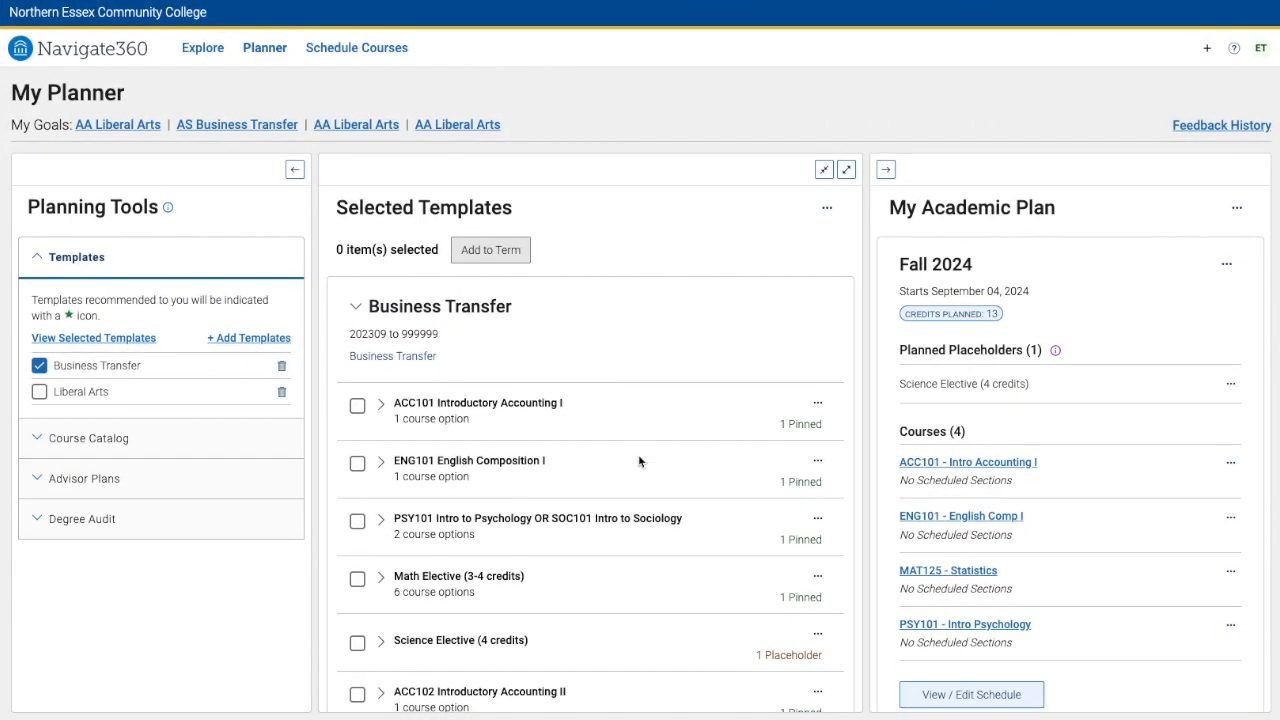
# Scroll through the template's requirements to review which are pinned and which are placeholders
pyautogui.scroll(-3, 639, 460)
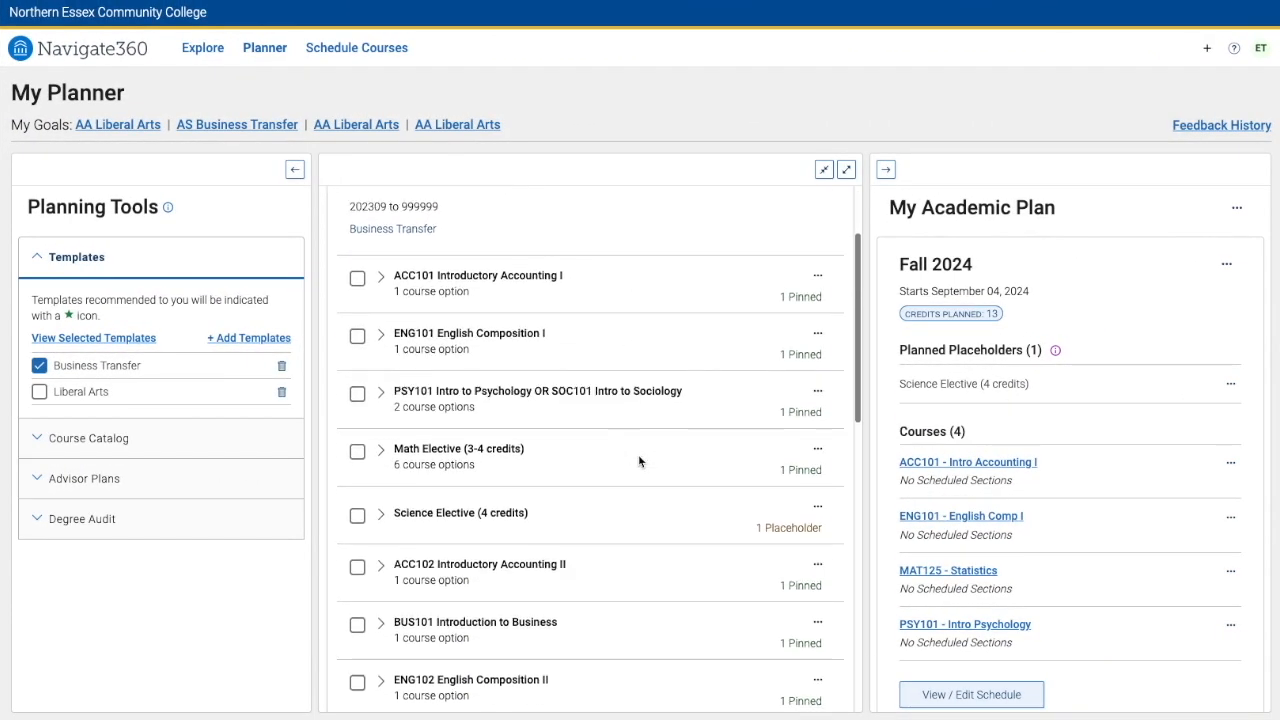
pyautogui.scroll(2, 638, 461)
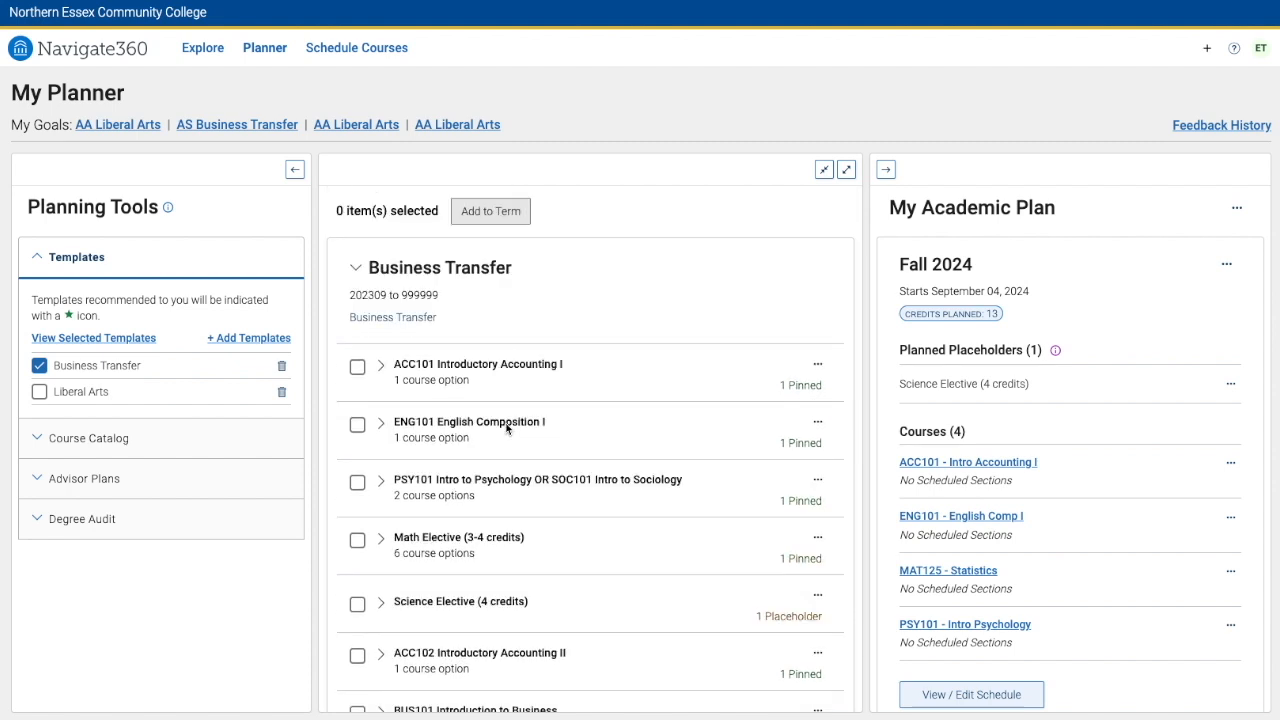
pyautogui.scroll(-2, 507, 428)
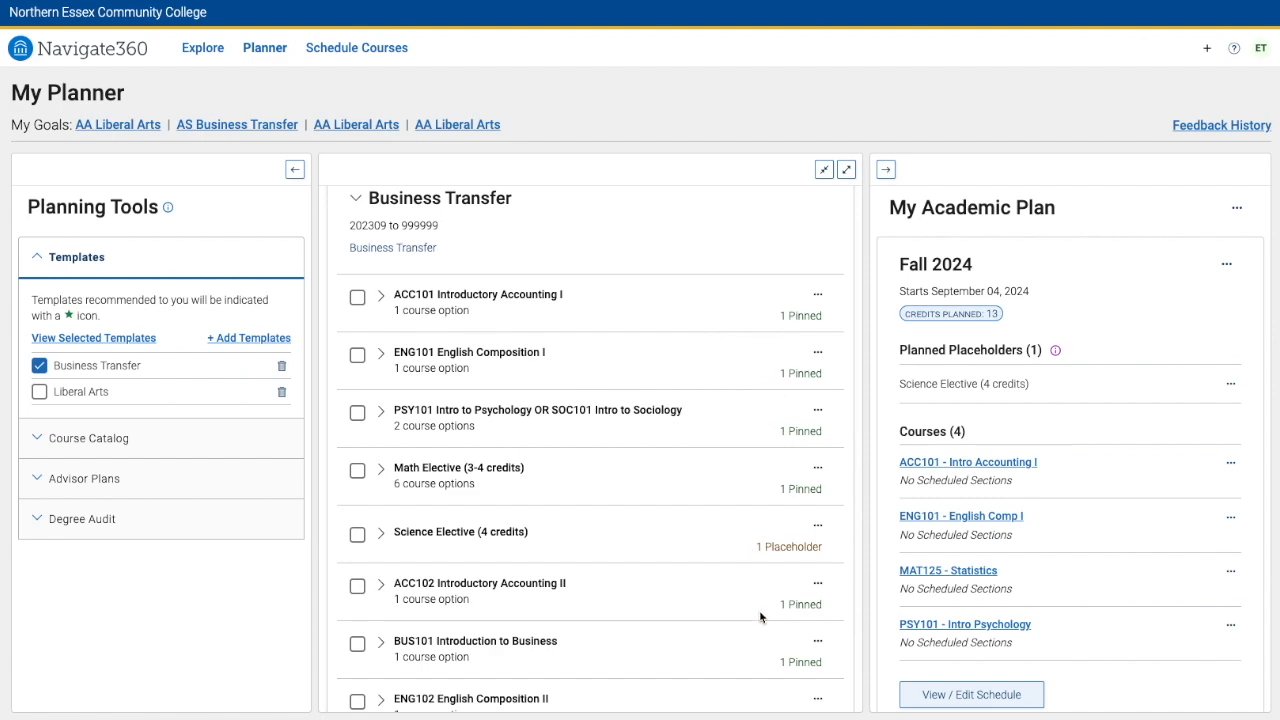
pyautogui.scroll(-5, 760, 612)
pyautogui.scroll(-4, 759, 612)
pyautogui.scroll(-3, 1106, 505)
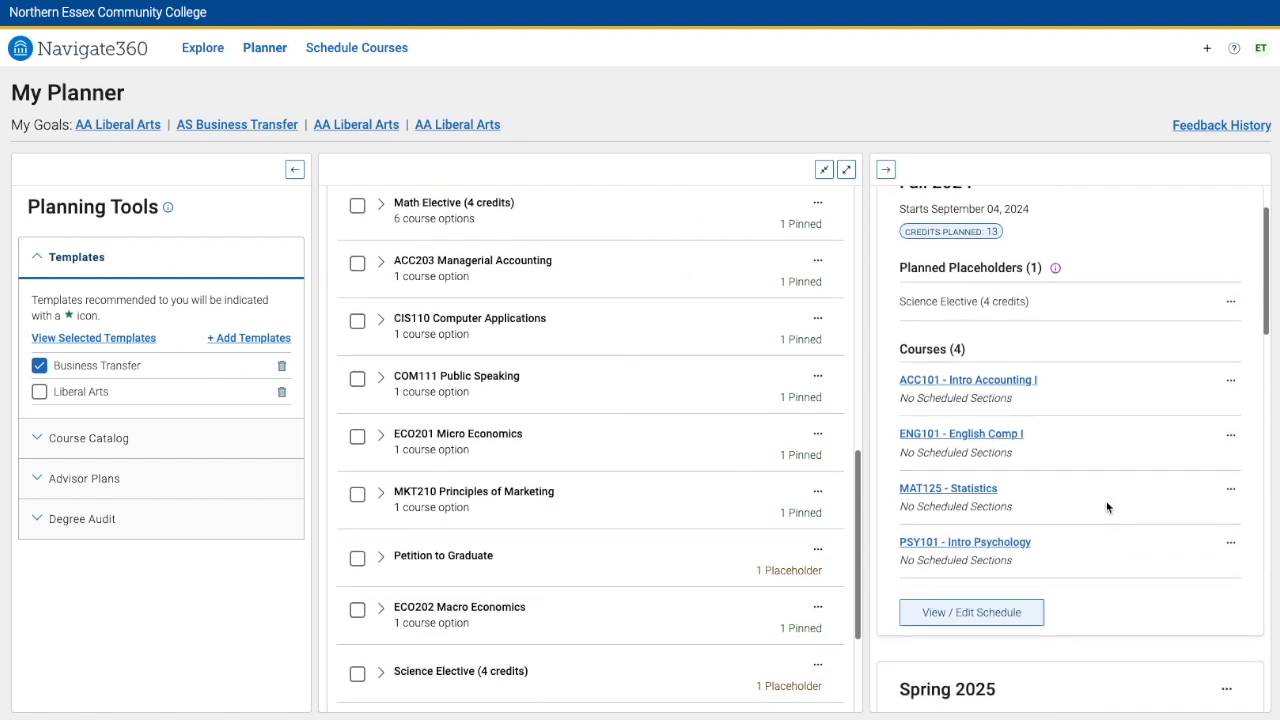
# Compare the plan's Fall 2024, Spring 2025 and later terms with the pathway's semester course lists
pyautogui.scroll(-1, 1106, 507)
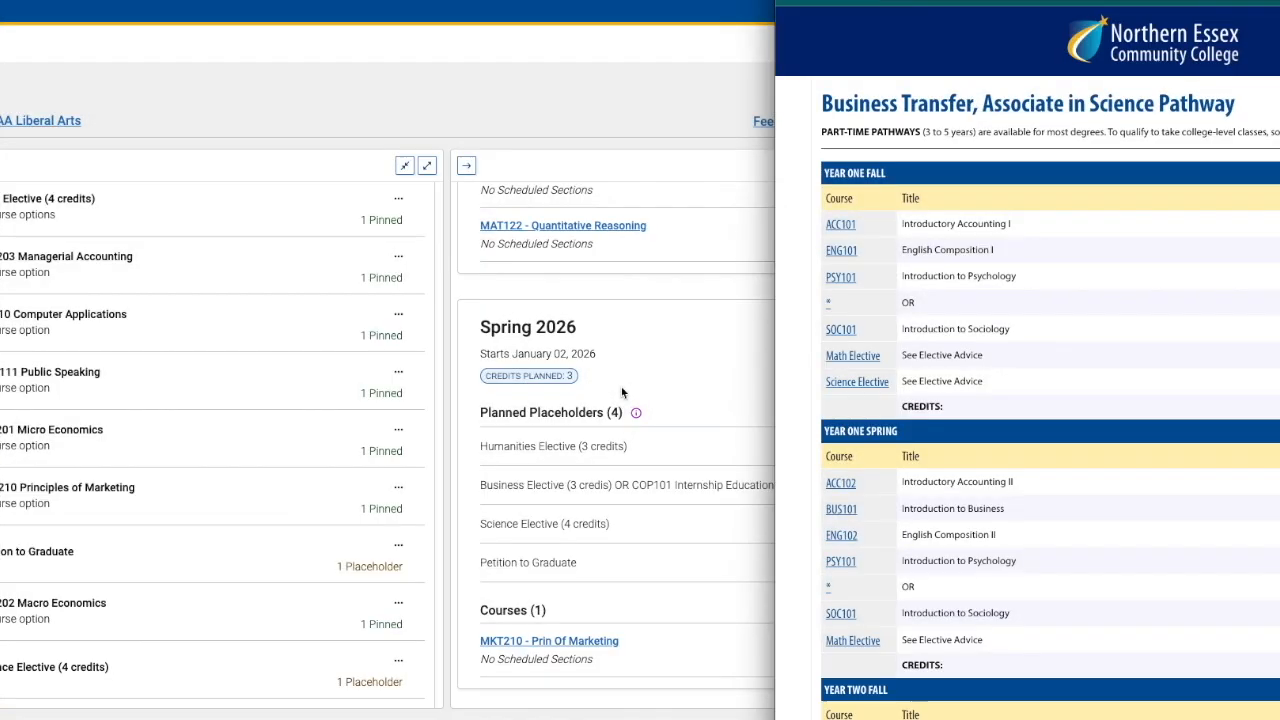
pyautogui.scroll(15, 621, 390)
pyautogui.scroll(5, 621, 392)
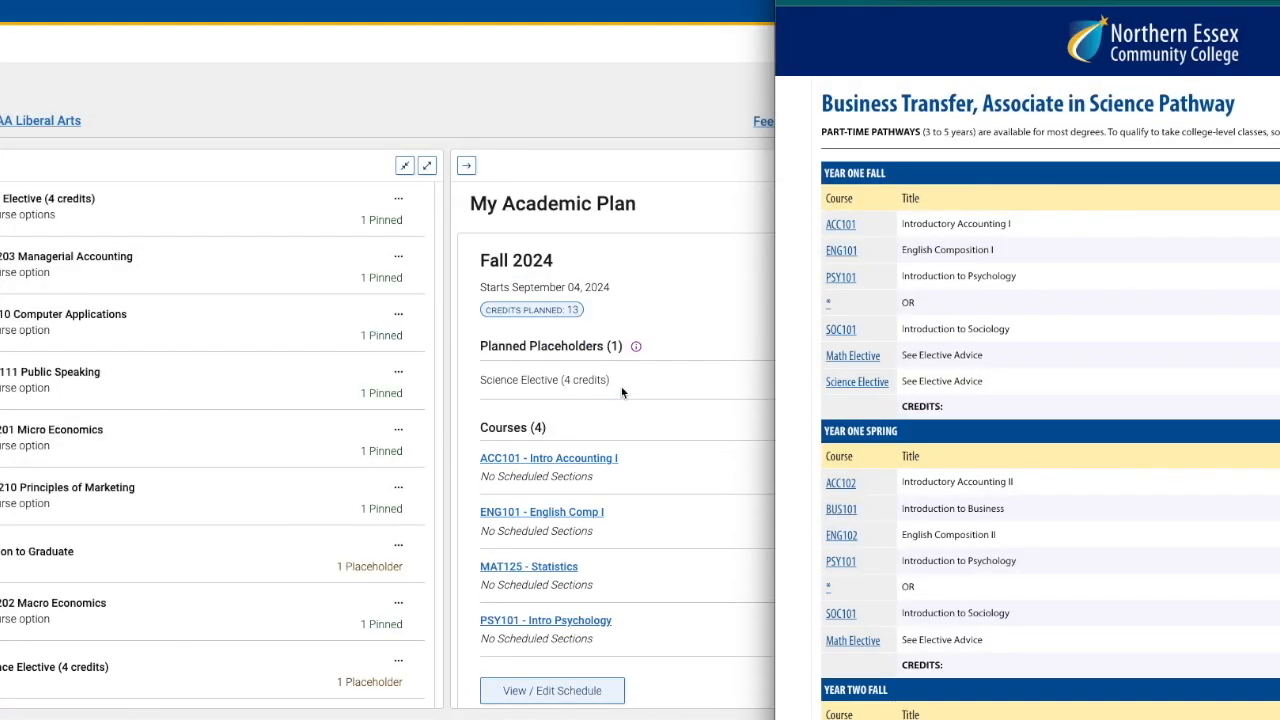
pyautogui.scroll(-1, 621, 397)
pyautogui.scroll(-2, 621, 397)
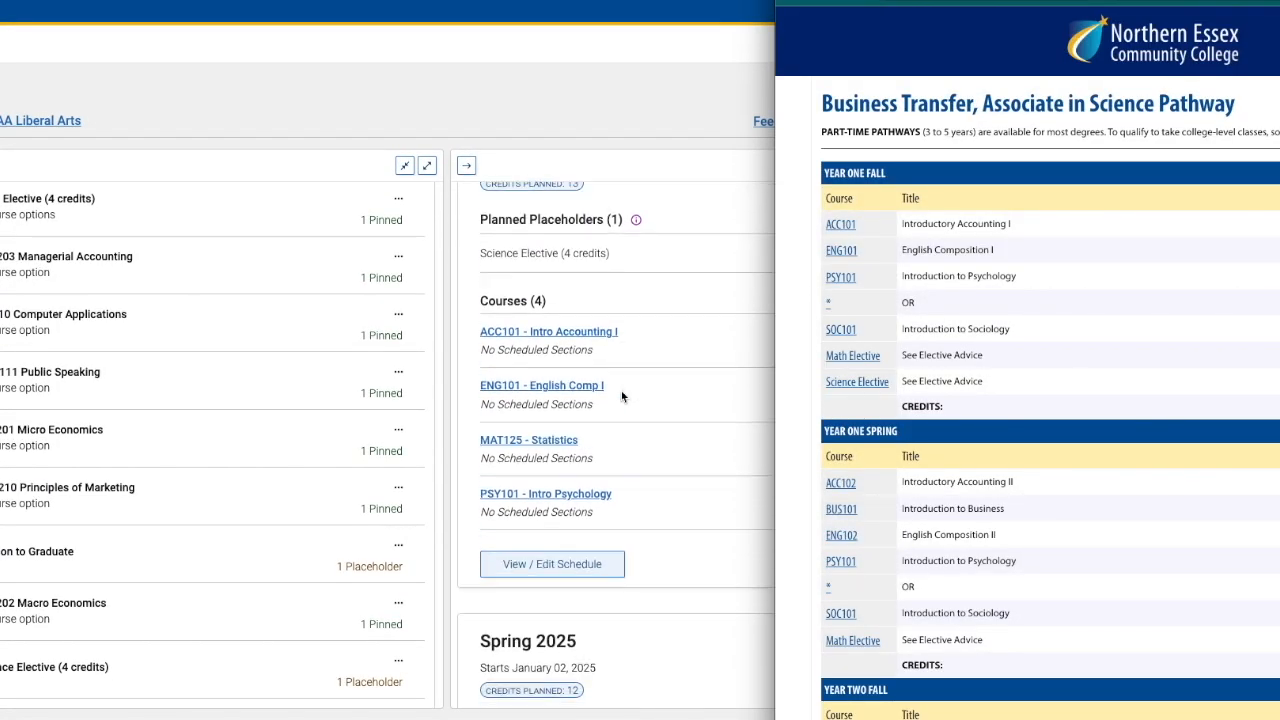
pyautogui.scroll(2, 622, 396)
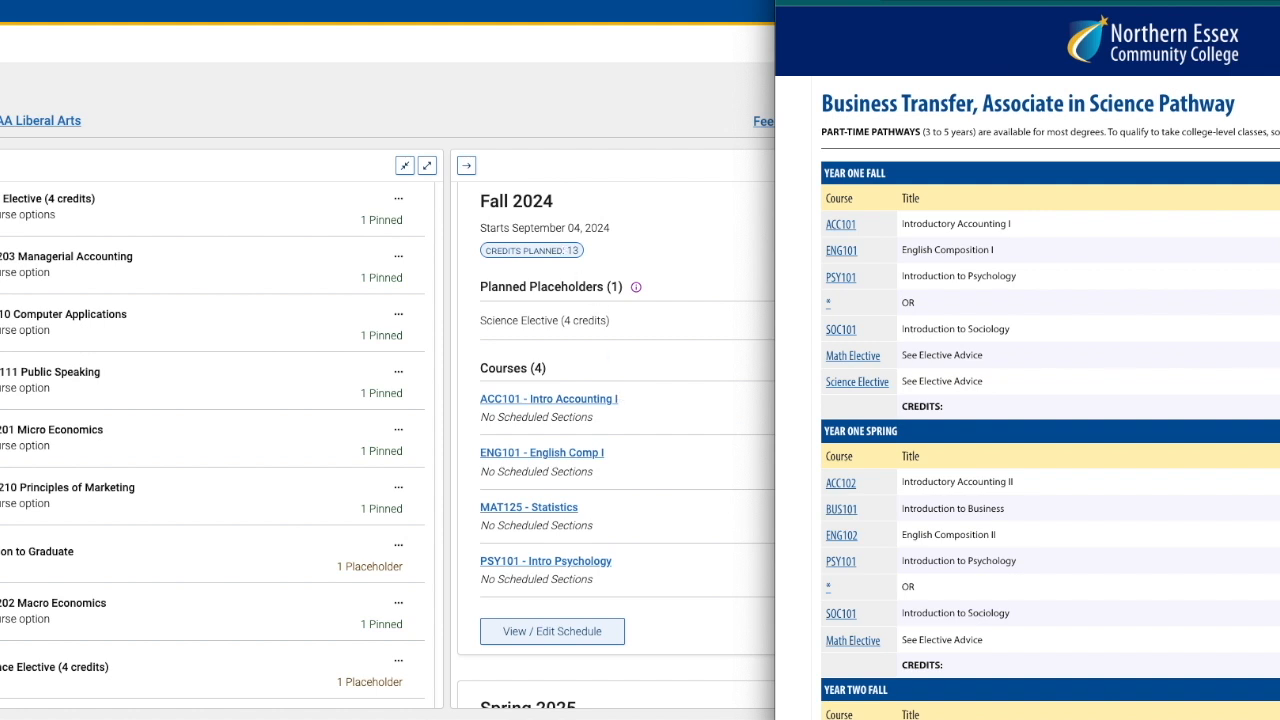
pyautogui.moveTo(1104, 0); pyautogui.dragTo(1107, 1)
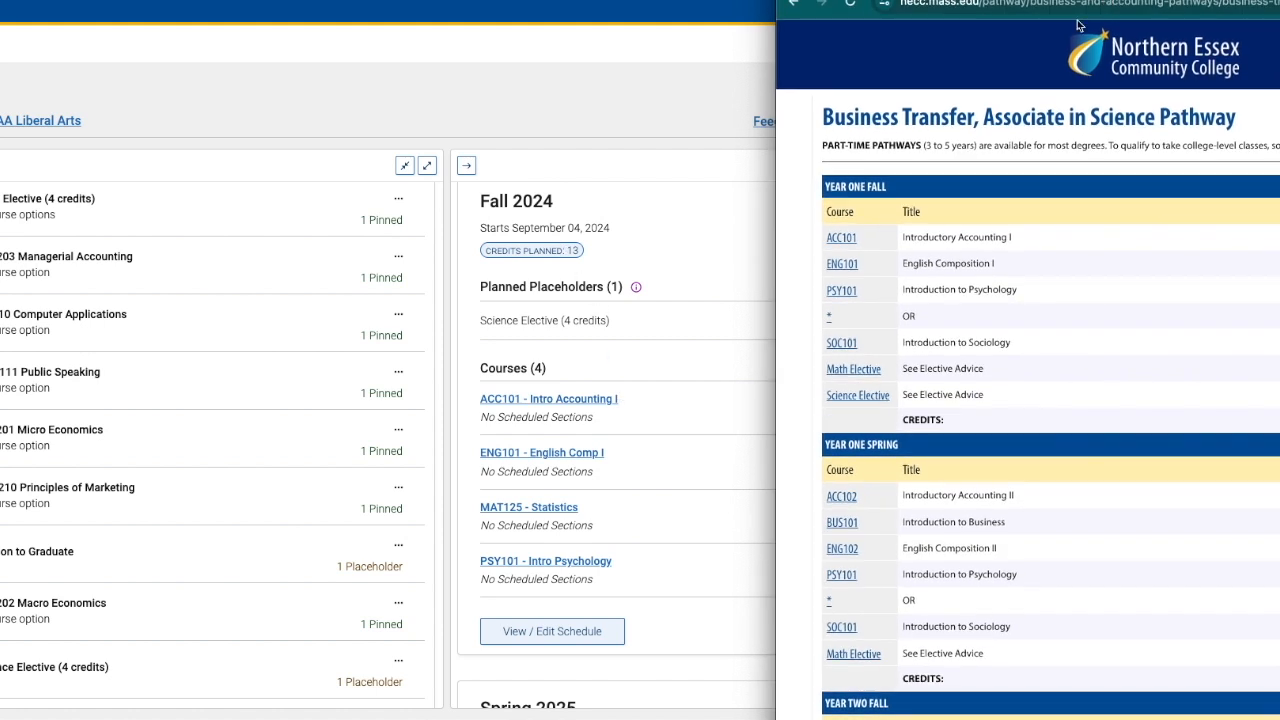
pyautogui.scroll(-3, 558, 473)
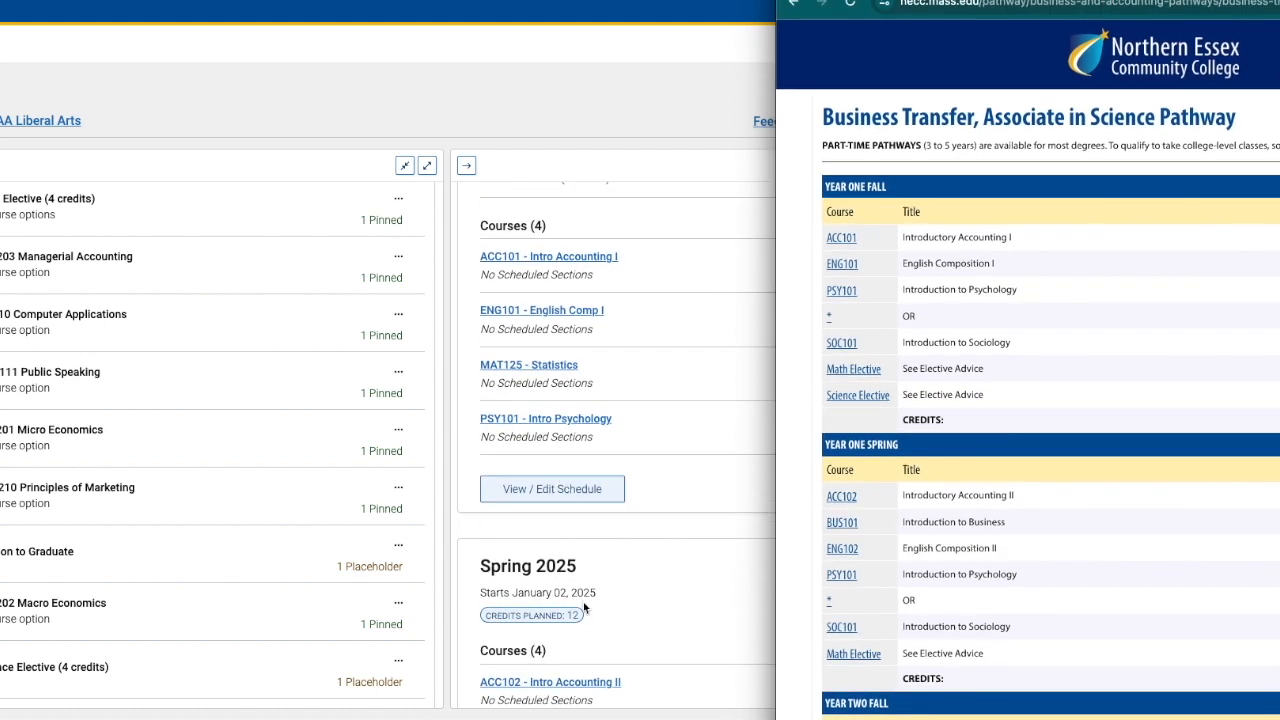
pyautogui.scroll(-5, 558, 481)
pyautogui.scroll(-2, 960, 541)
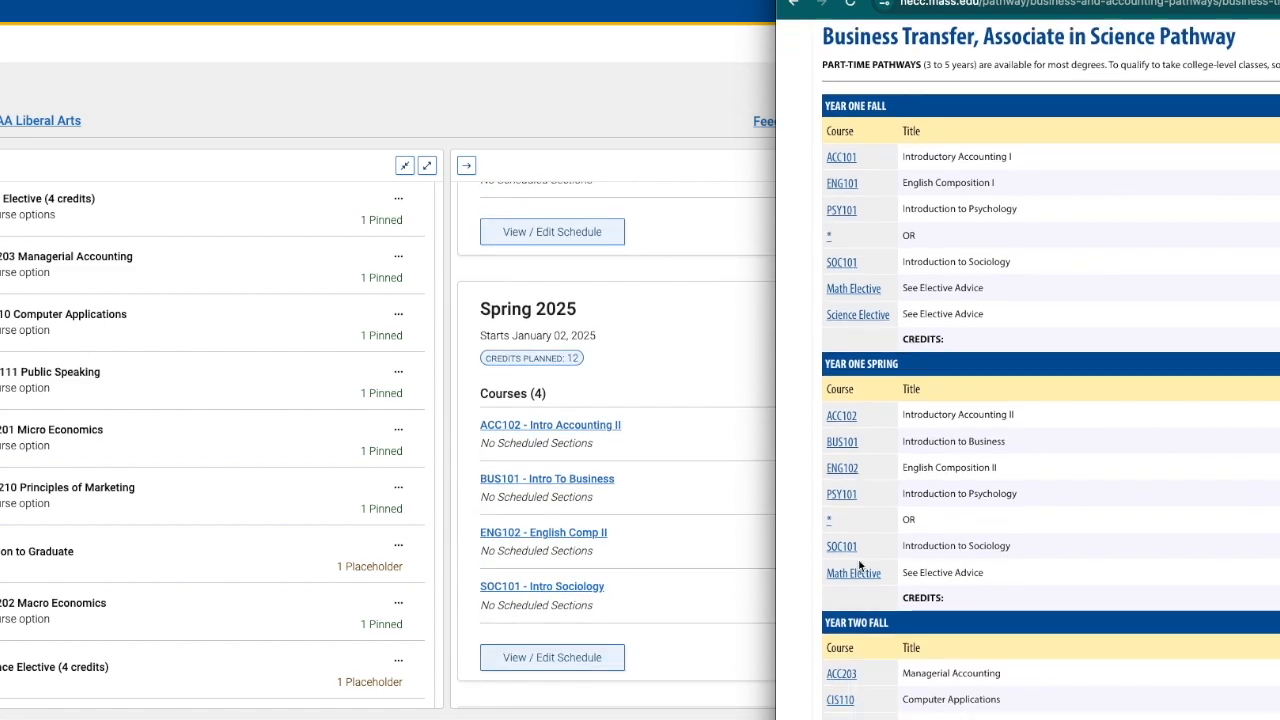
pyautogui.scroll(-9, 634, 578)
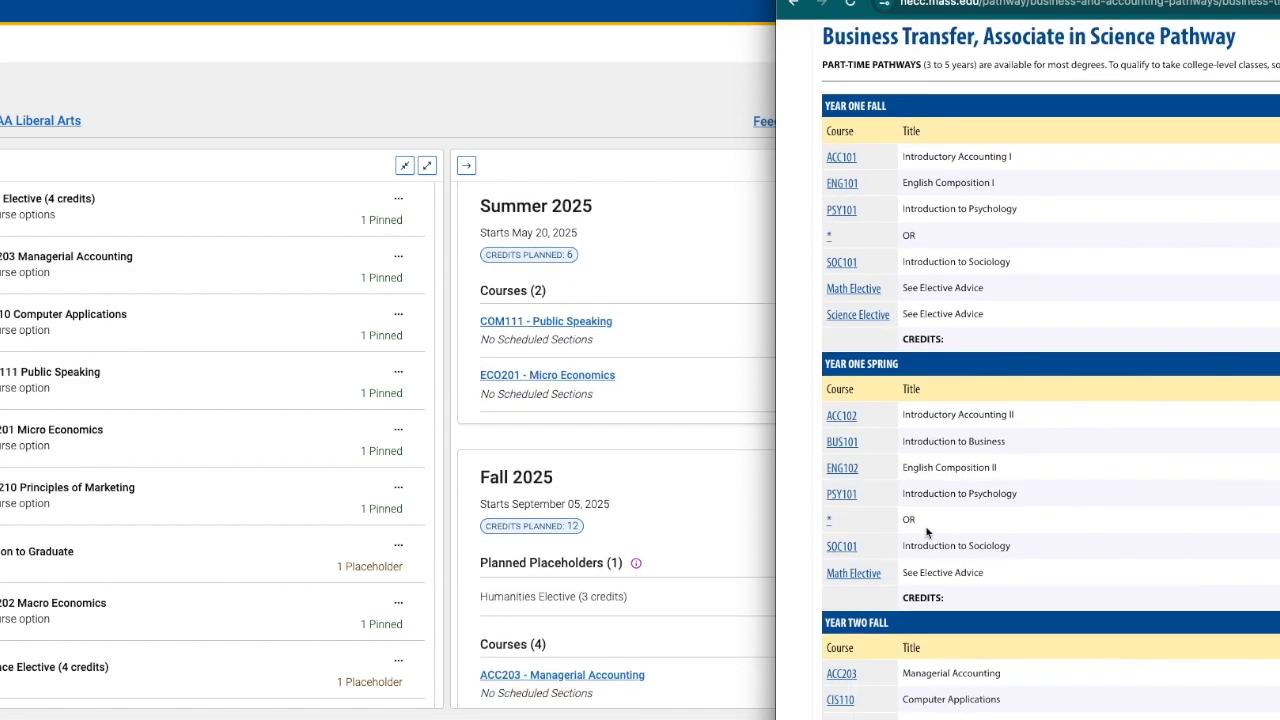
pyautogui.scroll(-5, 926, 530)
pyautogui.scroll(-2, 591, 527)
pyautogui.scroll(-4, 591, 527)
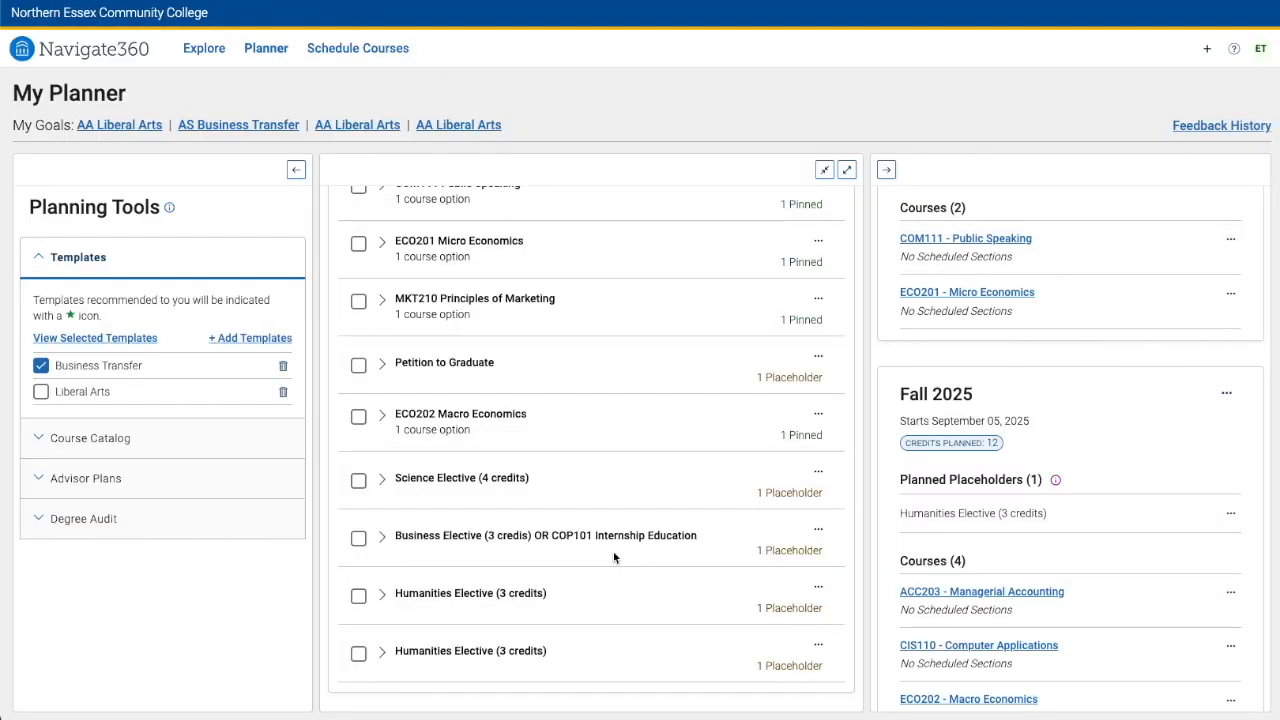
# Search courses for the Humanities Elective with the keyword ETHICS and add PHI110 : Ethics to the Fall 2025 term
pyautogui.click(383, 596)
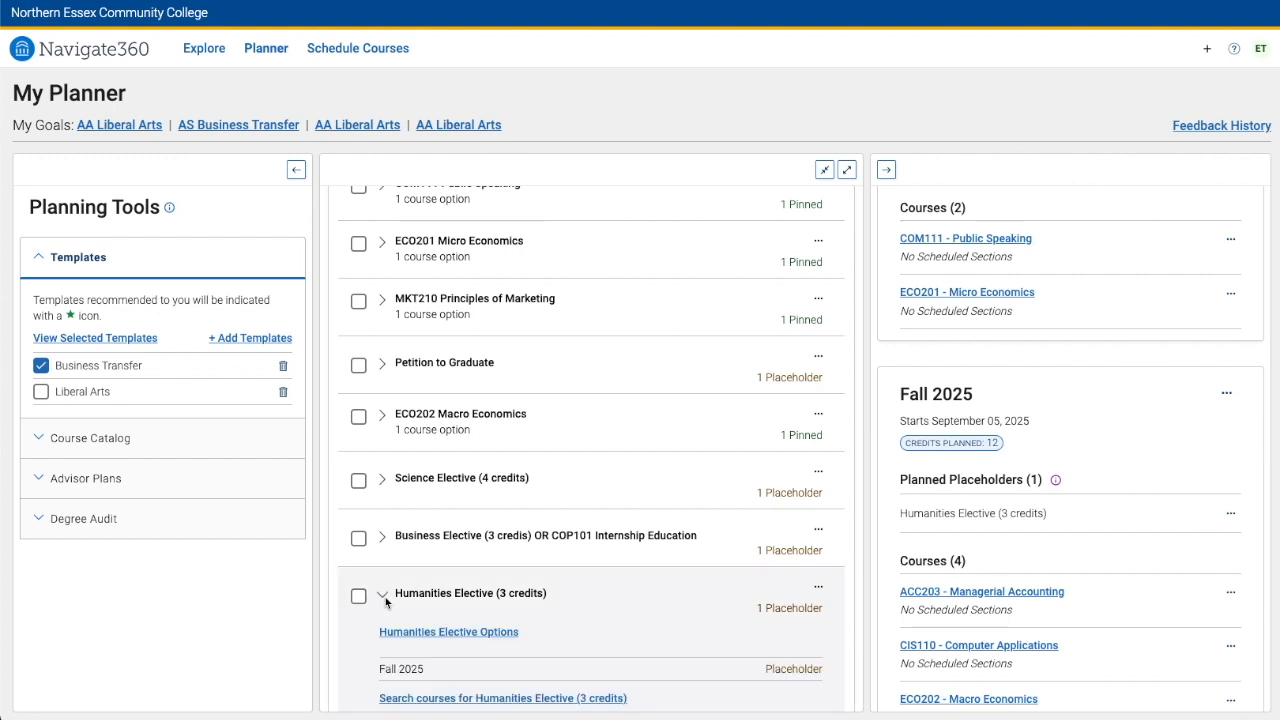
pyautogui.scroll(-1, 400, 598)
pyautogui.click(465, 599)
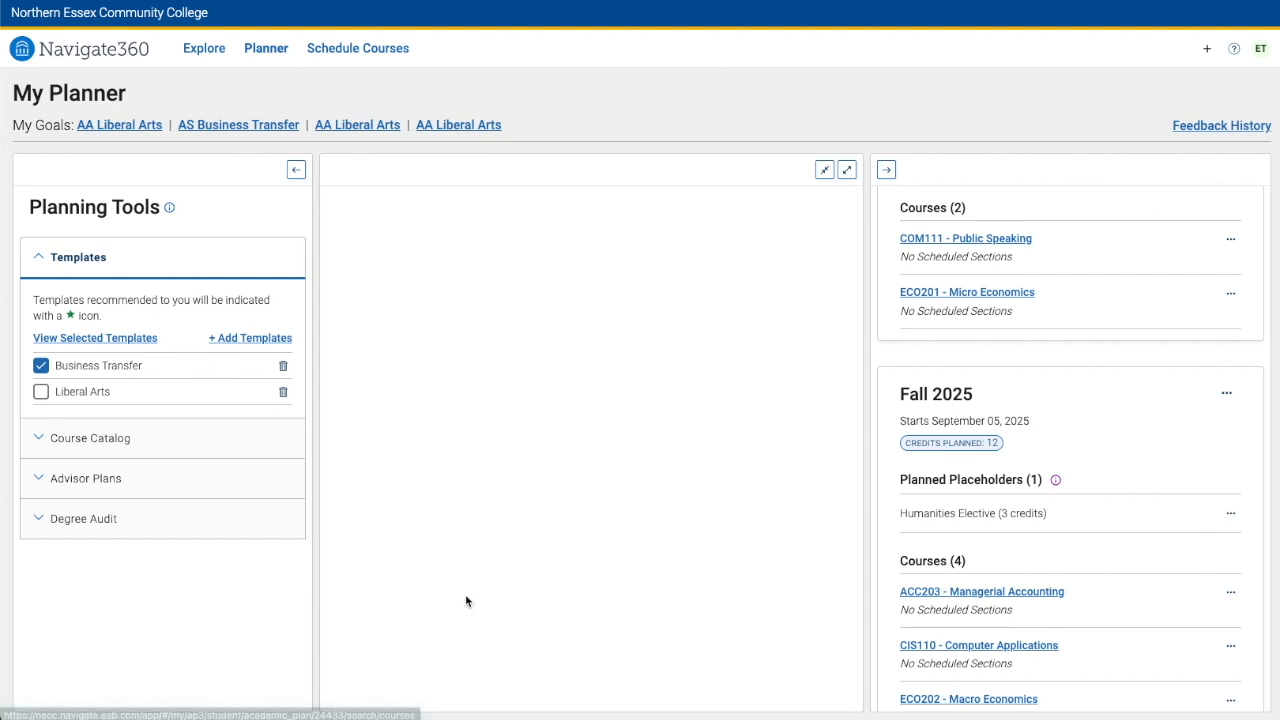
pyautogui.click(411, 357)
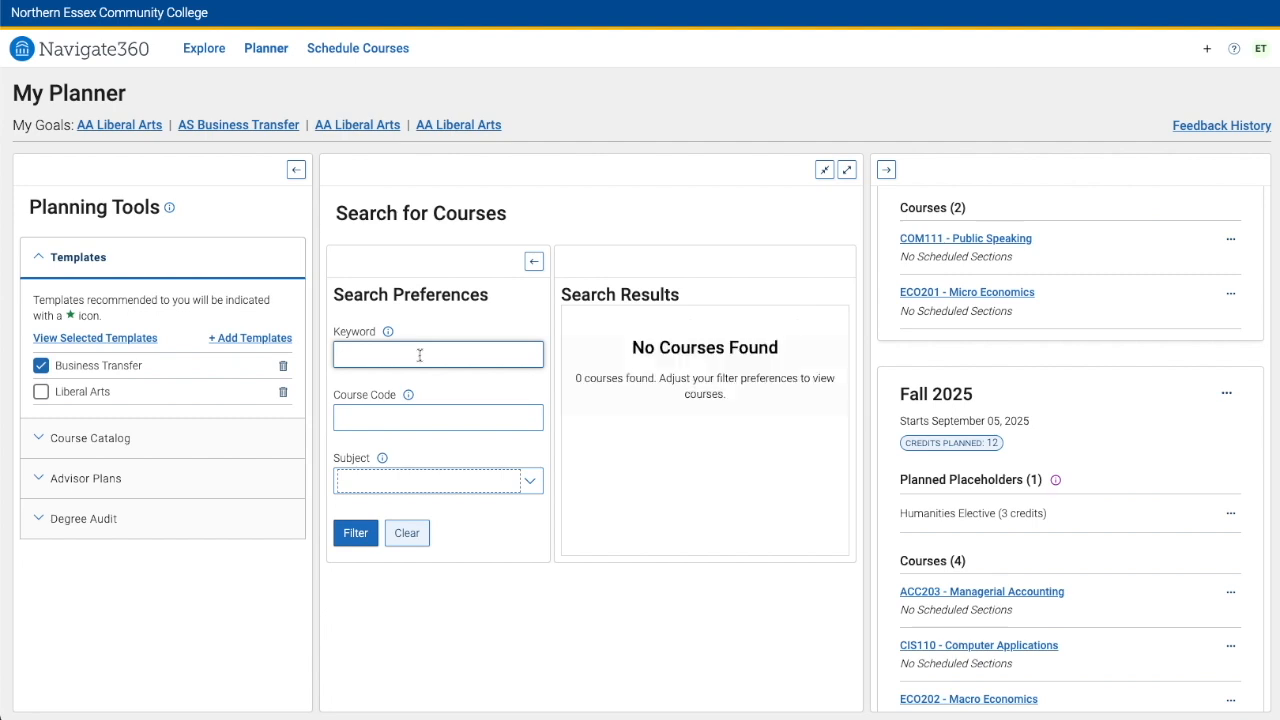
pyautogui.write('ETHICS')
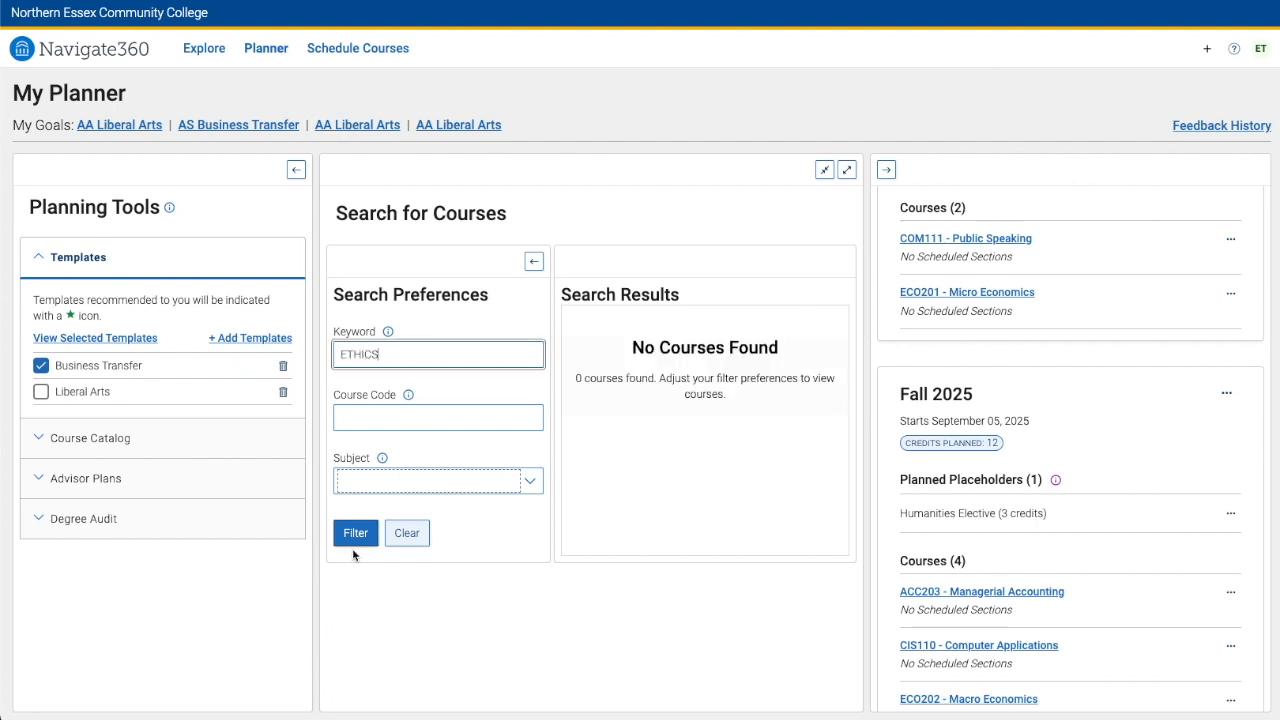
pyautogui.click(354, 532)
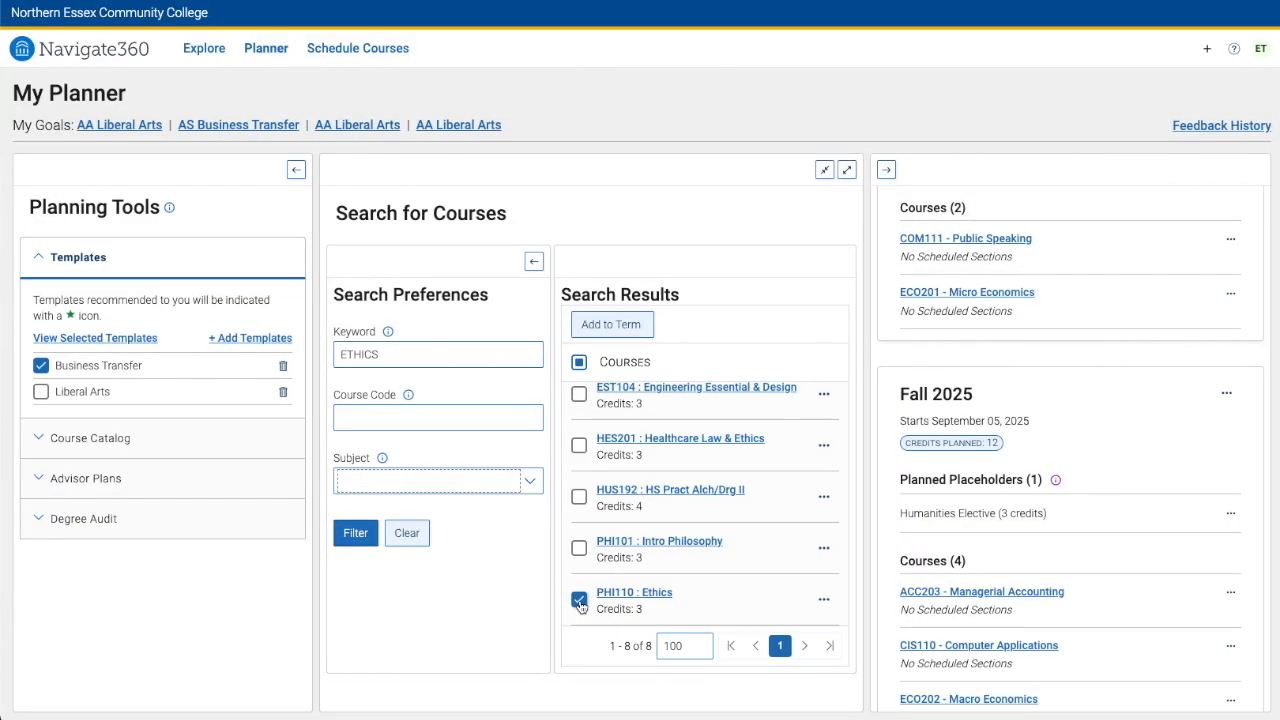
pyautogui.click(824, 599)
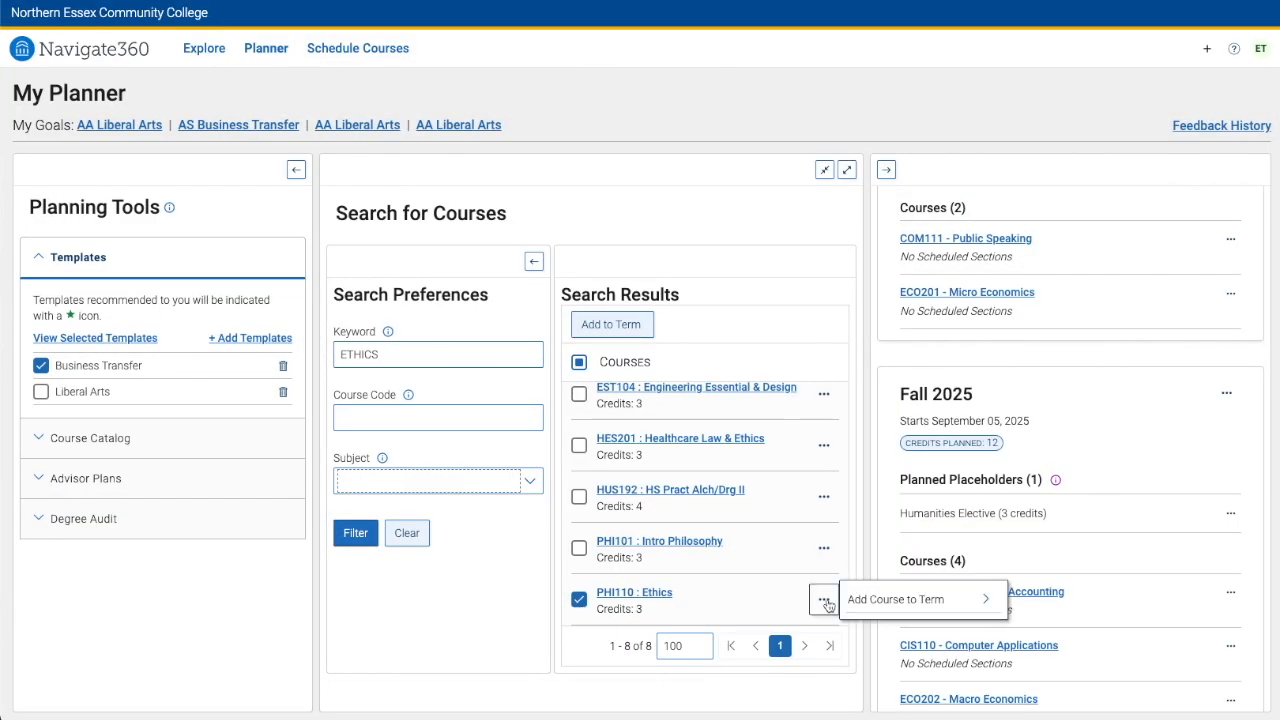
pyautogui.moveTo(885, 598)
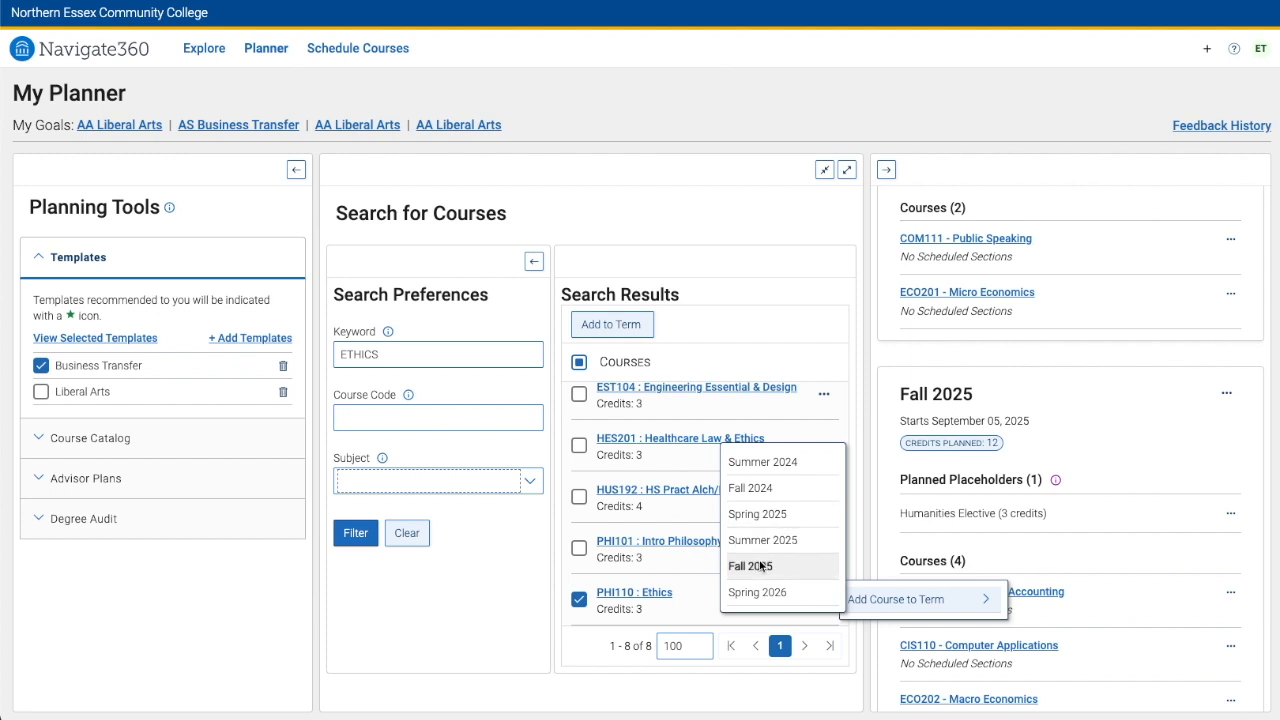
pyautogui.click(758, 566)
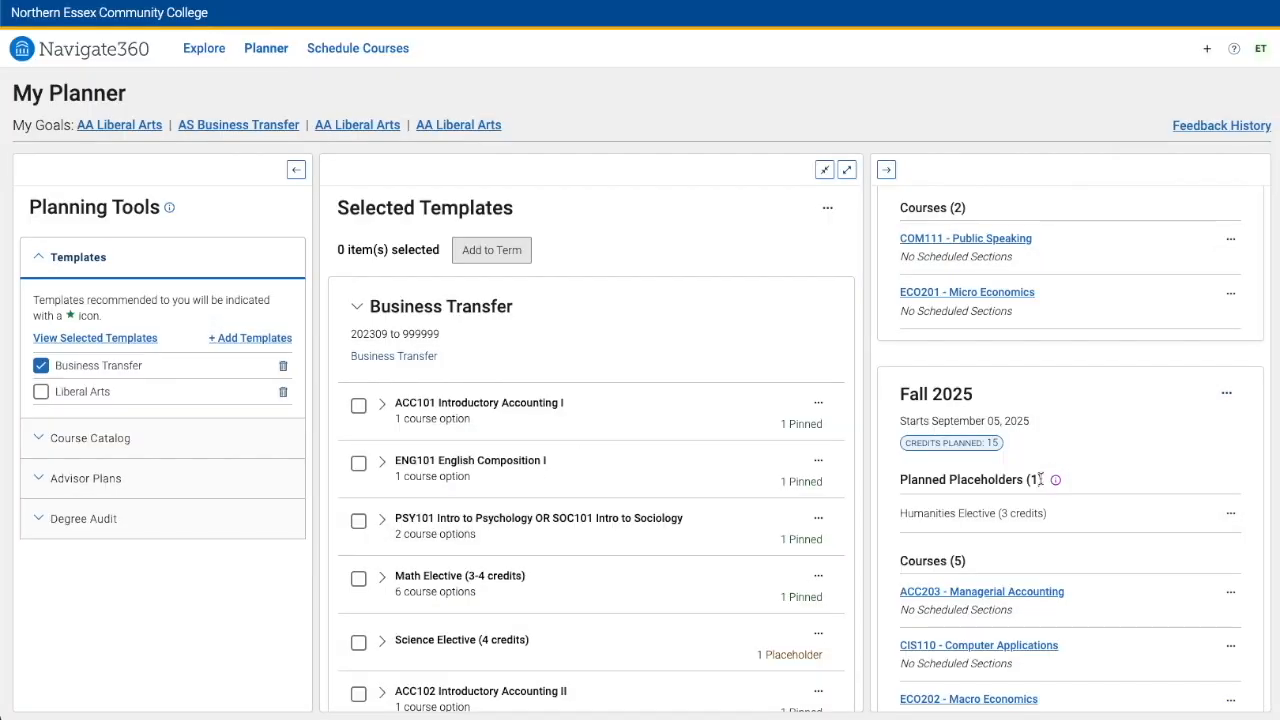
# Open the advisor's plan under Advisor Plans and review the Fall 2024 term's courses
pyautogui.scroll(10, 1041, 484)
pyautogui.scroll(5, 1041, 484)
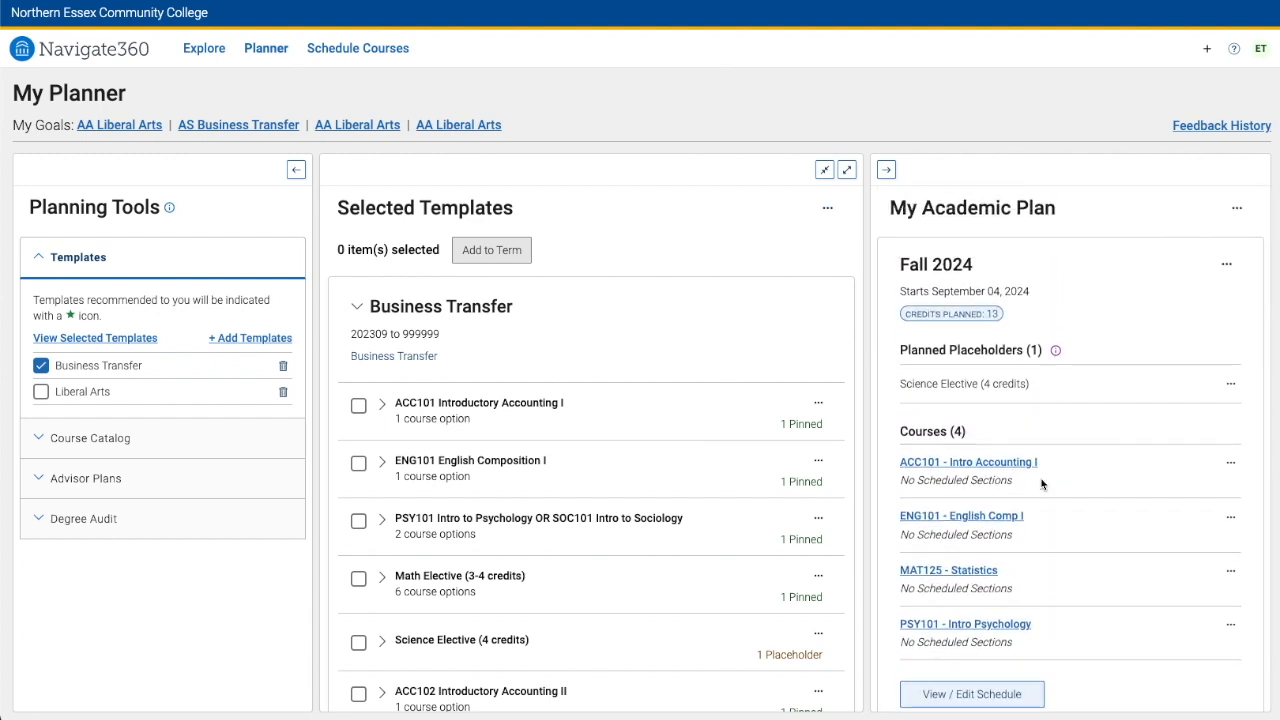
pyautogui.click(40, 480)
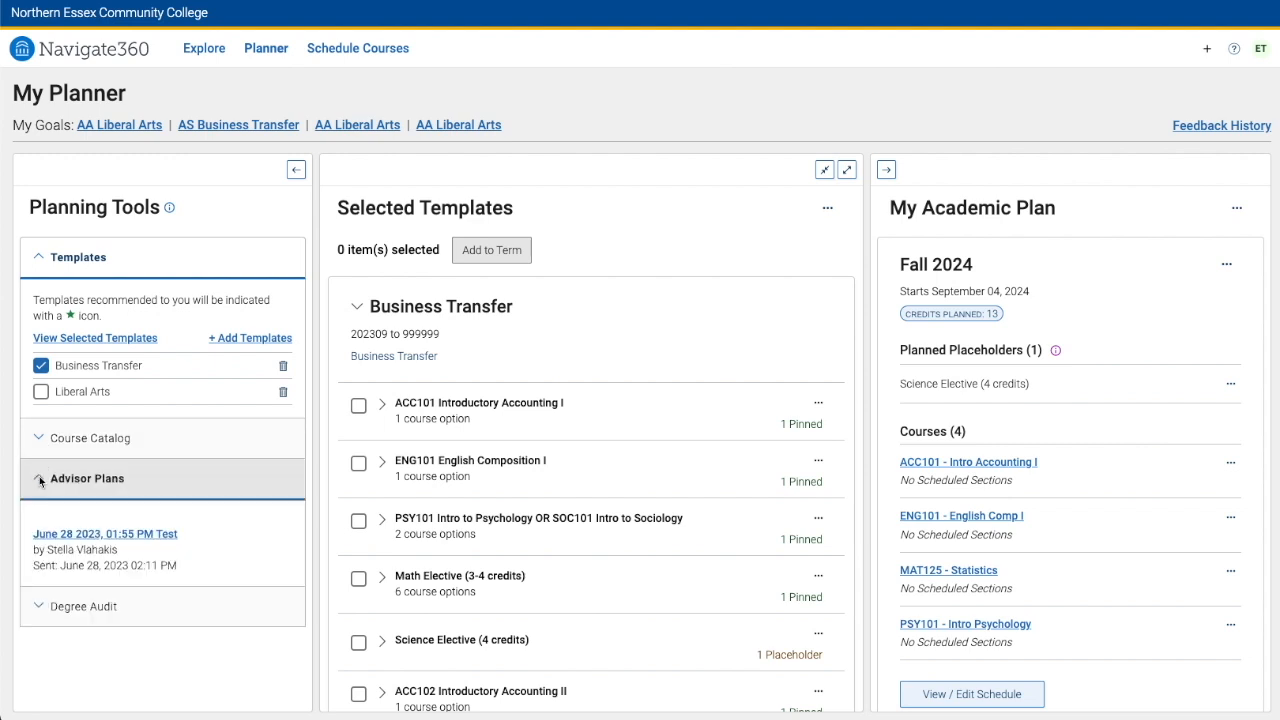
pyautogui.click(131, 534)
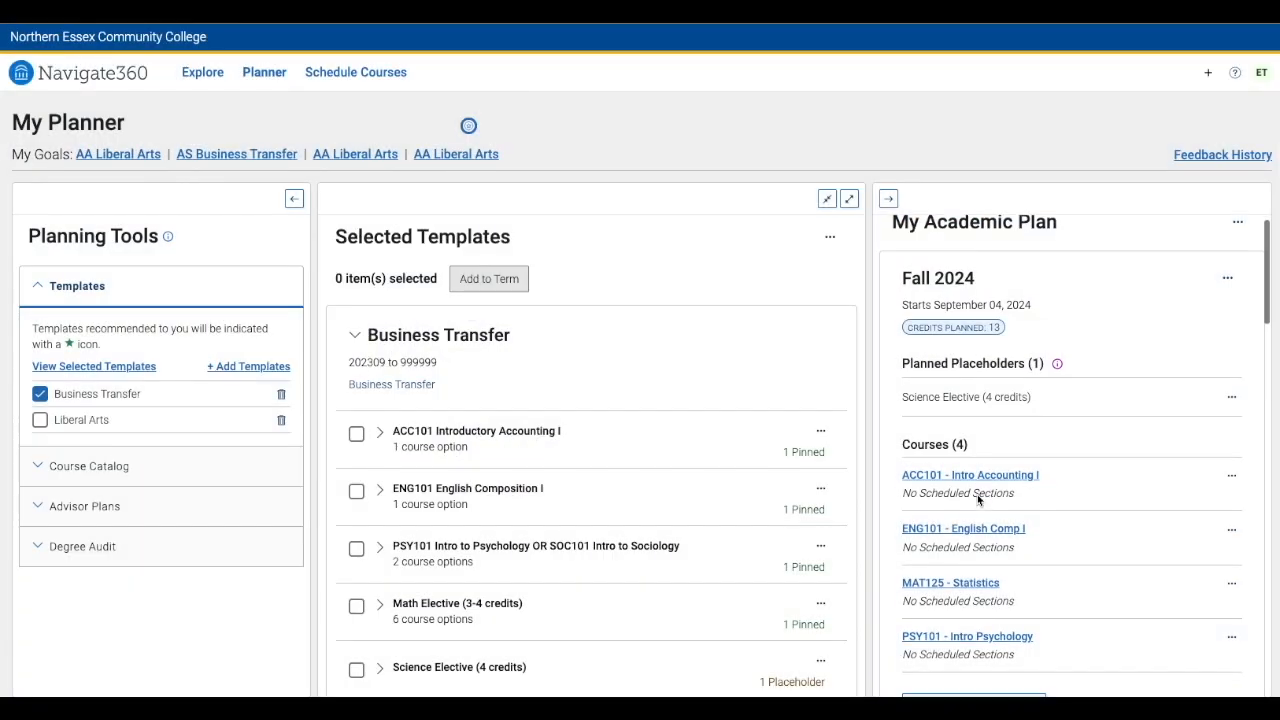
pyautogui.scroll(-3, 977, 494)
pyautogui.scroll(-2, 977, 494)
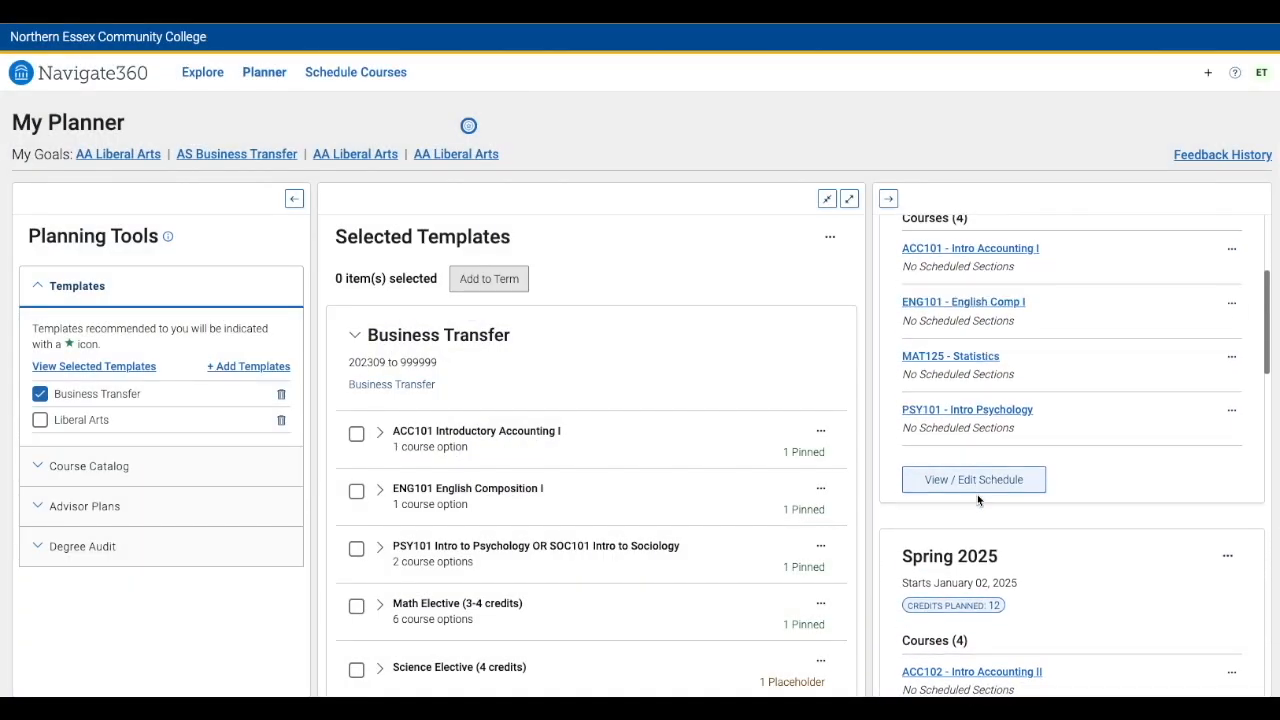
pyautogui.scroll(5, 979, 500)
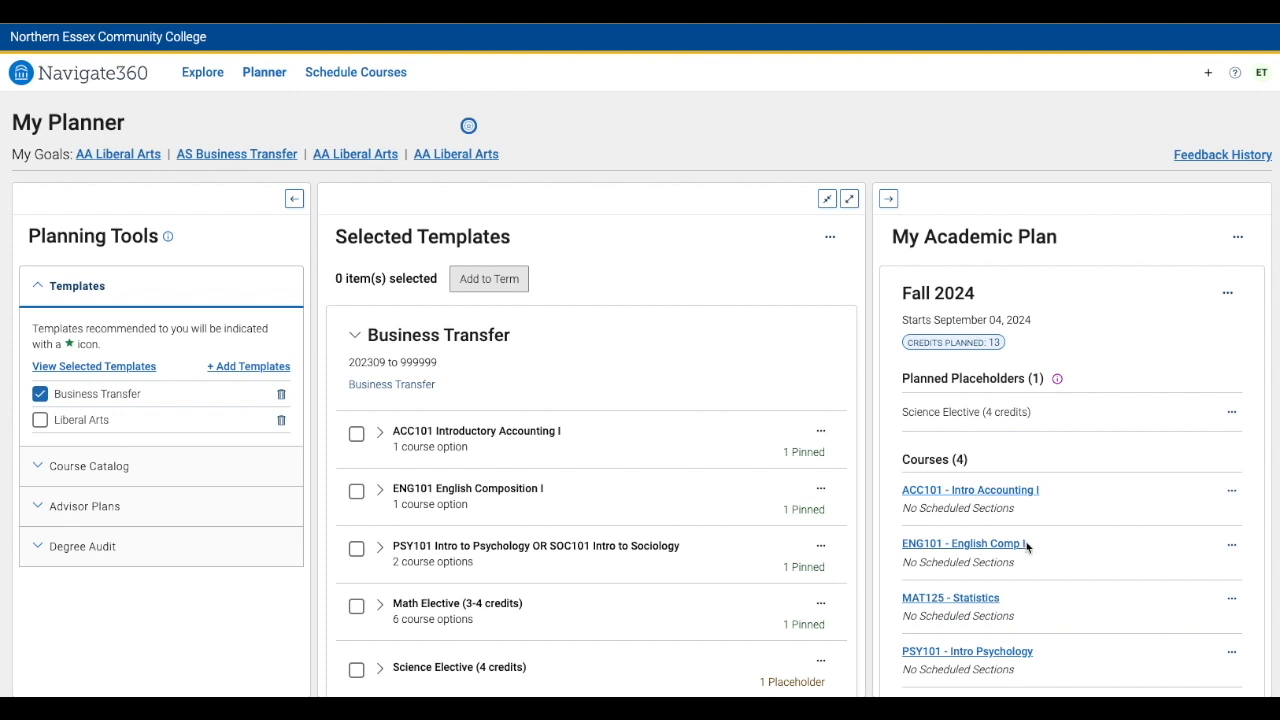
pyautogui.scroll(-3, 1026, 548)
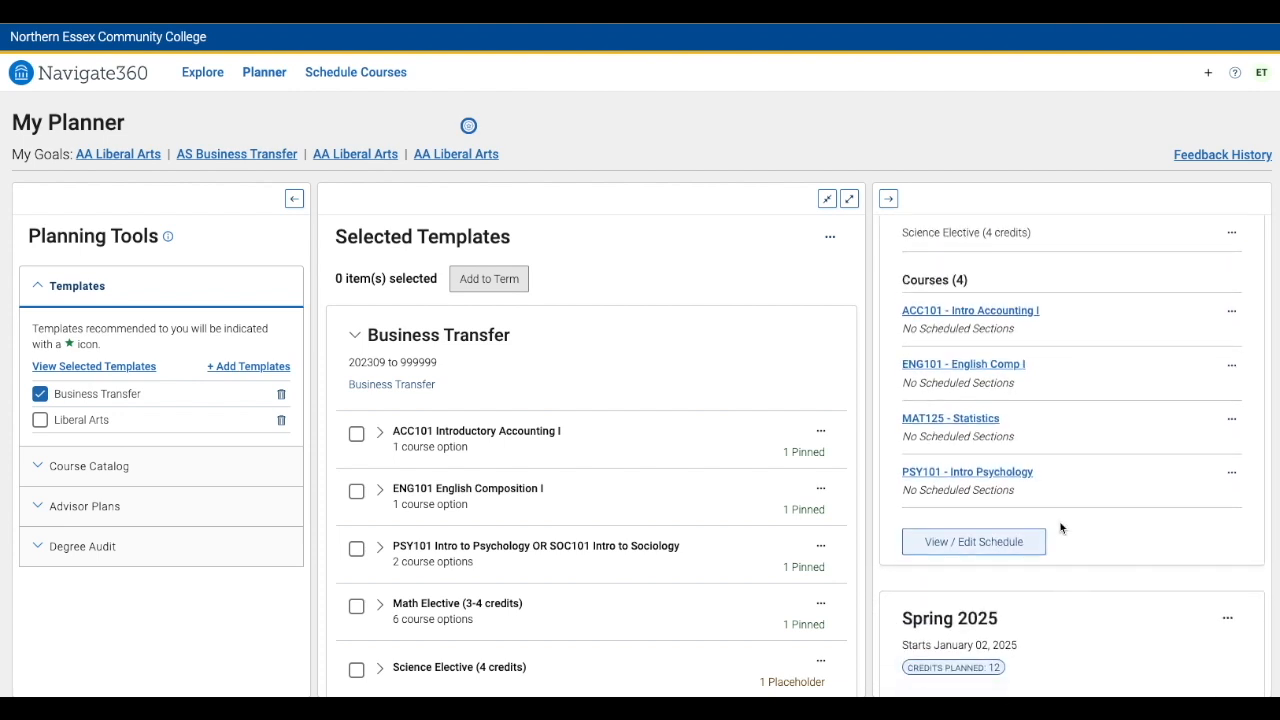
# Open the Fall 2024 schedule and block busy times on Tuesday and Thursday mornings and Wednesday evening
pyautogui.click(995, 543)
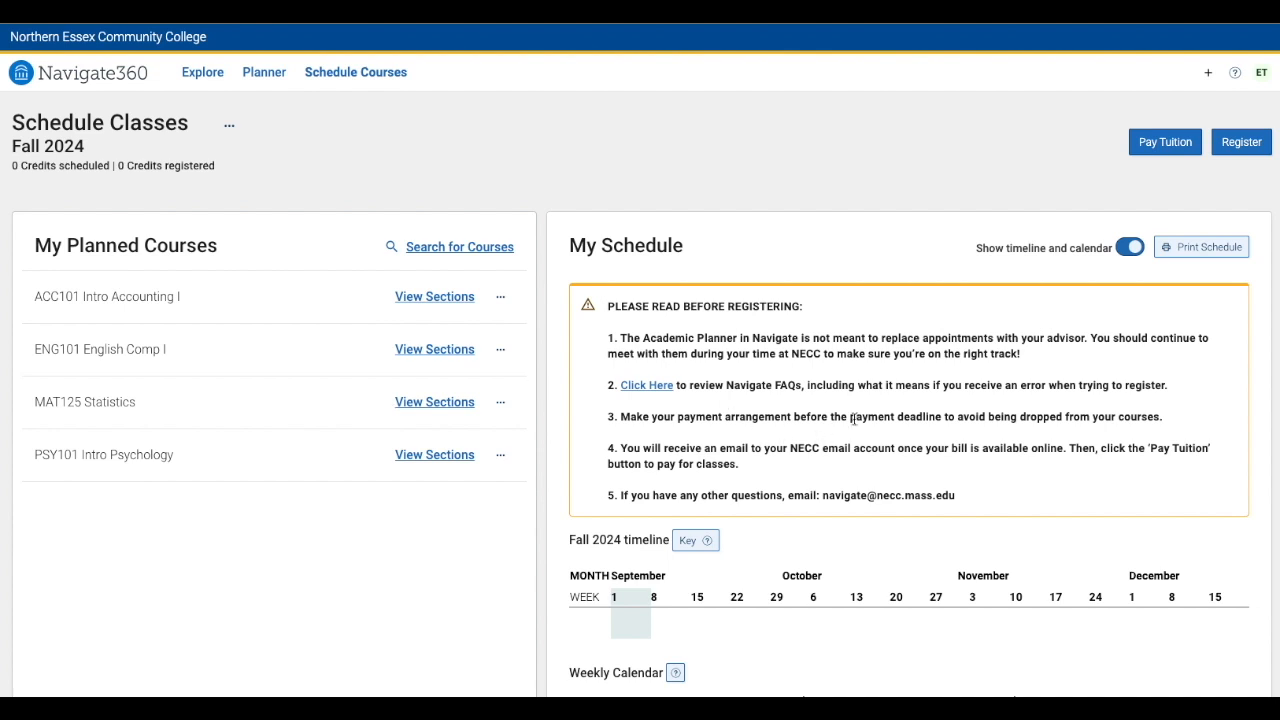
pyautogui.scroll(-3, 852, 420)
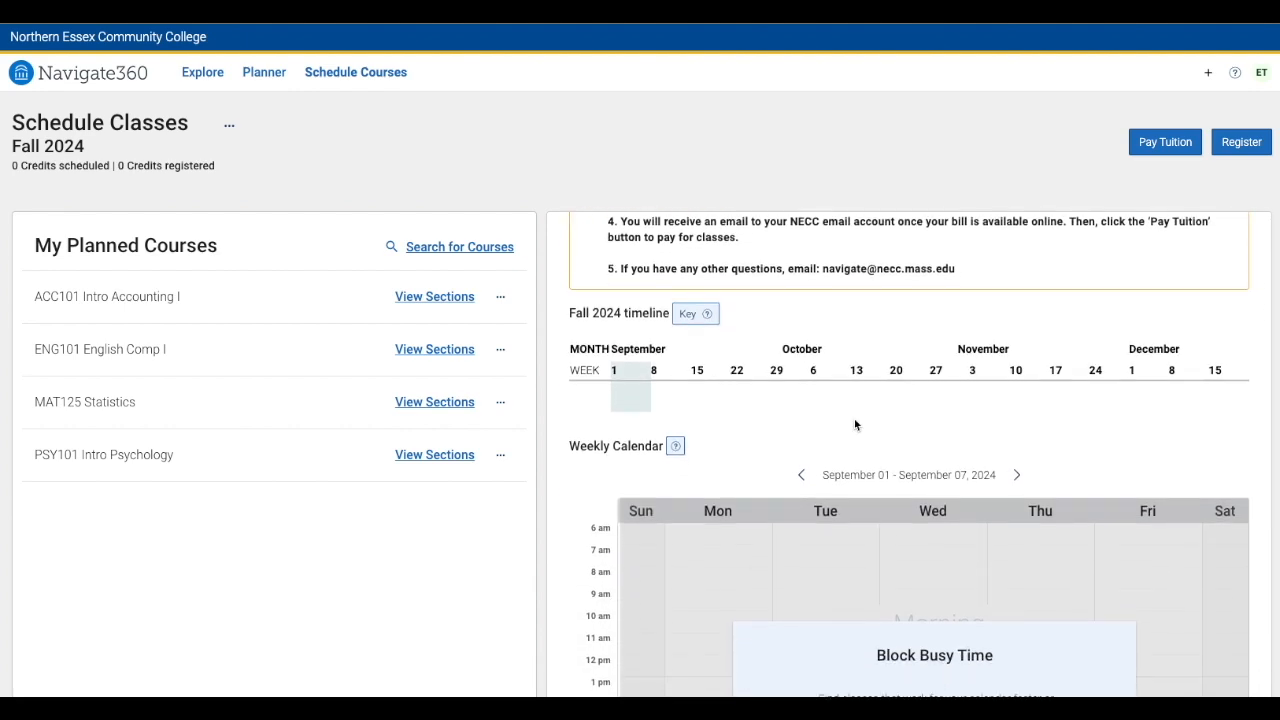
pyautogui.scroll(-3, 855, 425)
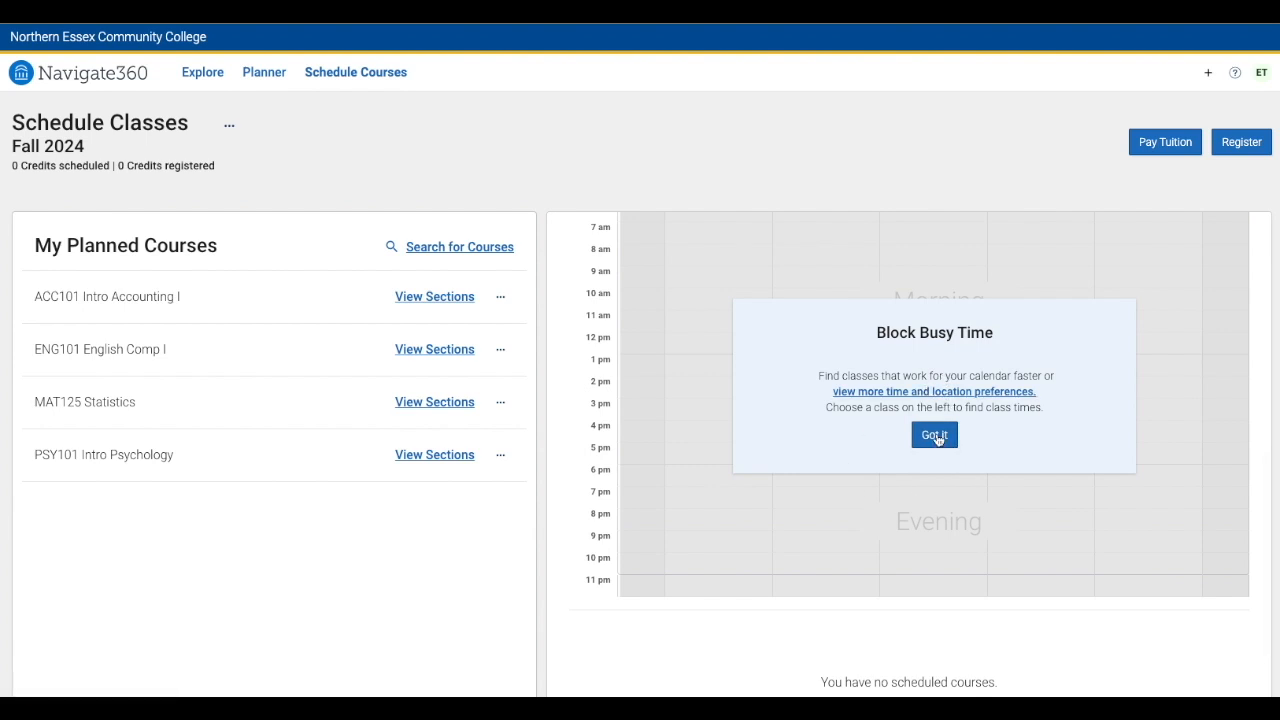
pyautogui.click(934, 434)
pyautogui.scroll(2, 848, 384)
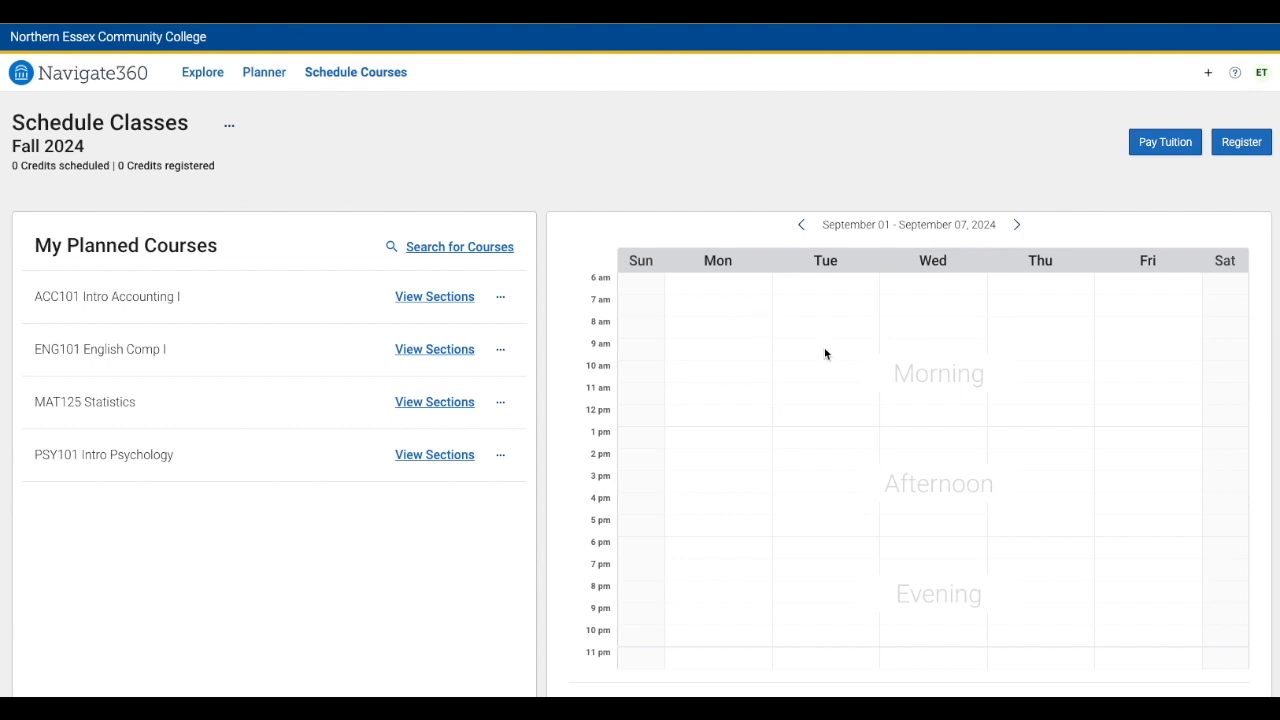
pyautogui.moveTo(826, 336); pyautogui.dragTo(826, 392)
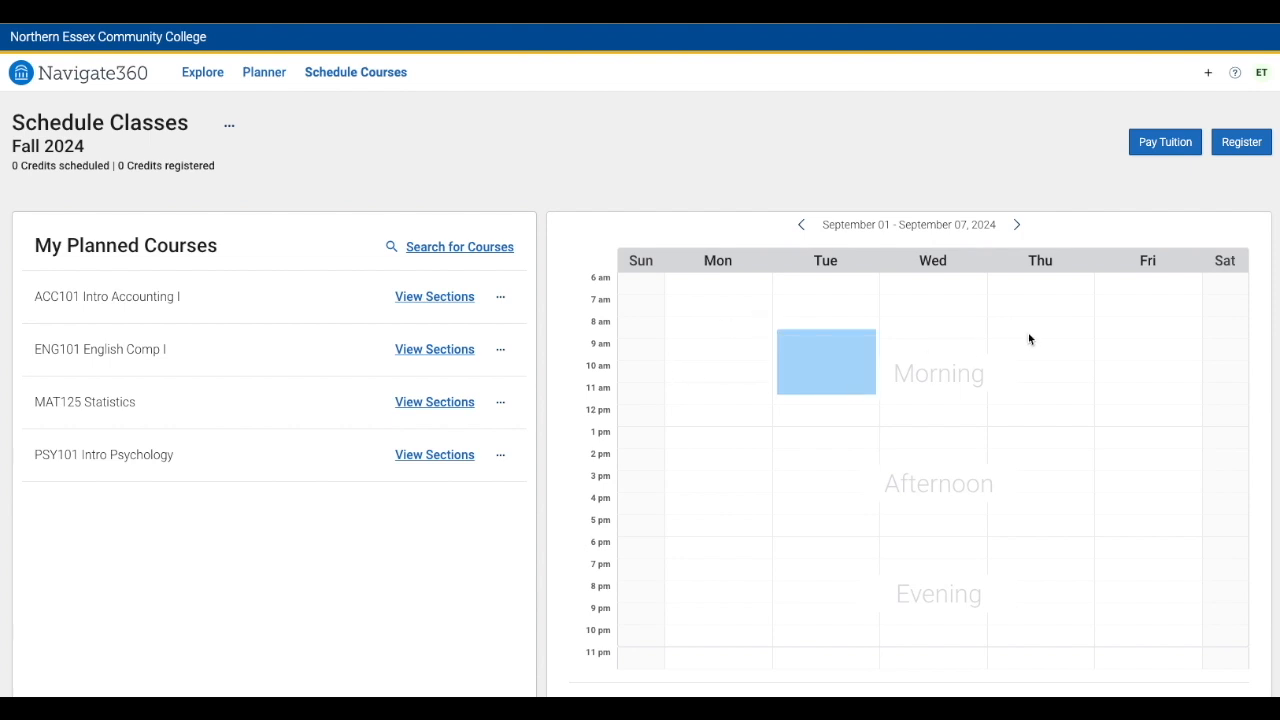
pyautogui.moveTo(1029, 337); pyautogui.dragTo(1031, 396)
pyautogui.moveTo(934, 540); pyautogui.dragTo(938, 612)
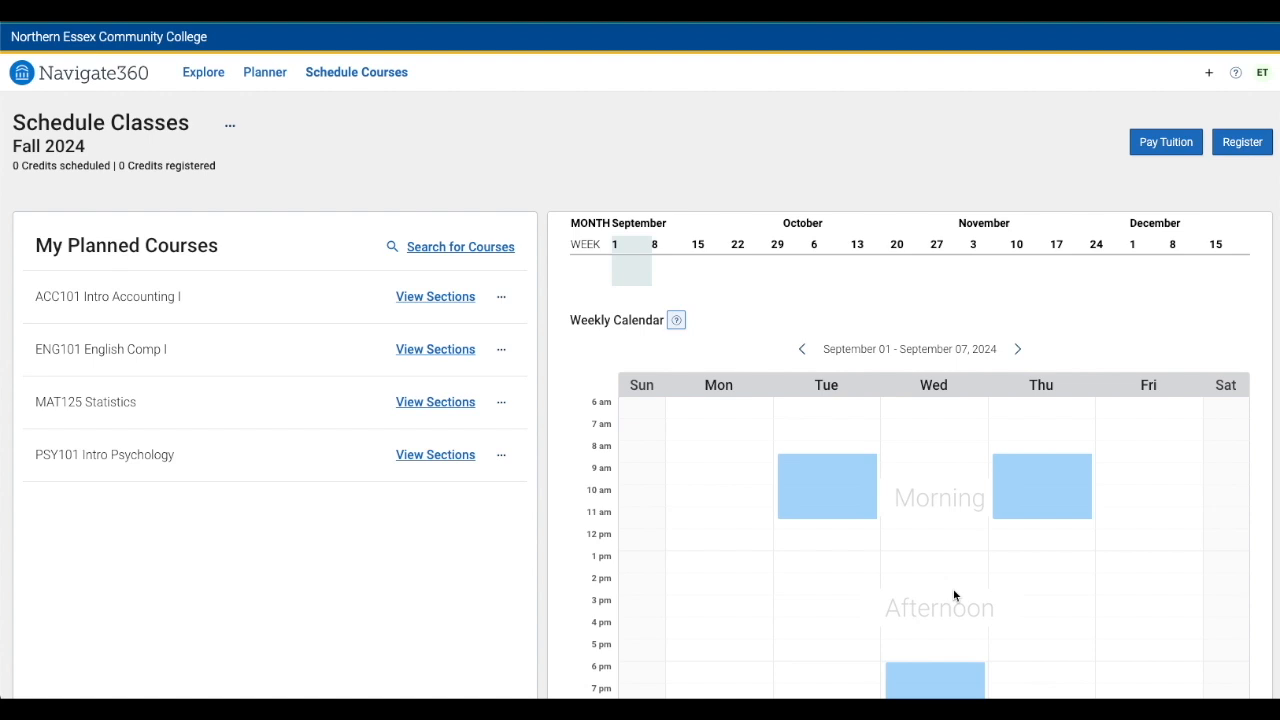
# Browse PSY101 Intro Psychology's available, conflicting and full sections across Haverhill, Lawrence and online campuses
pyautogui.click(428, 464)
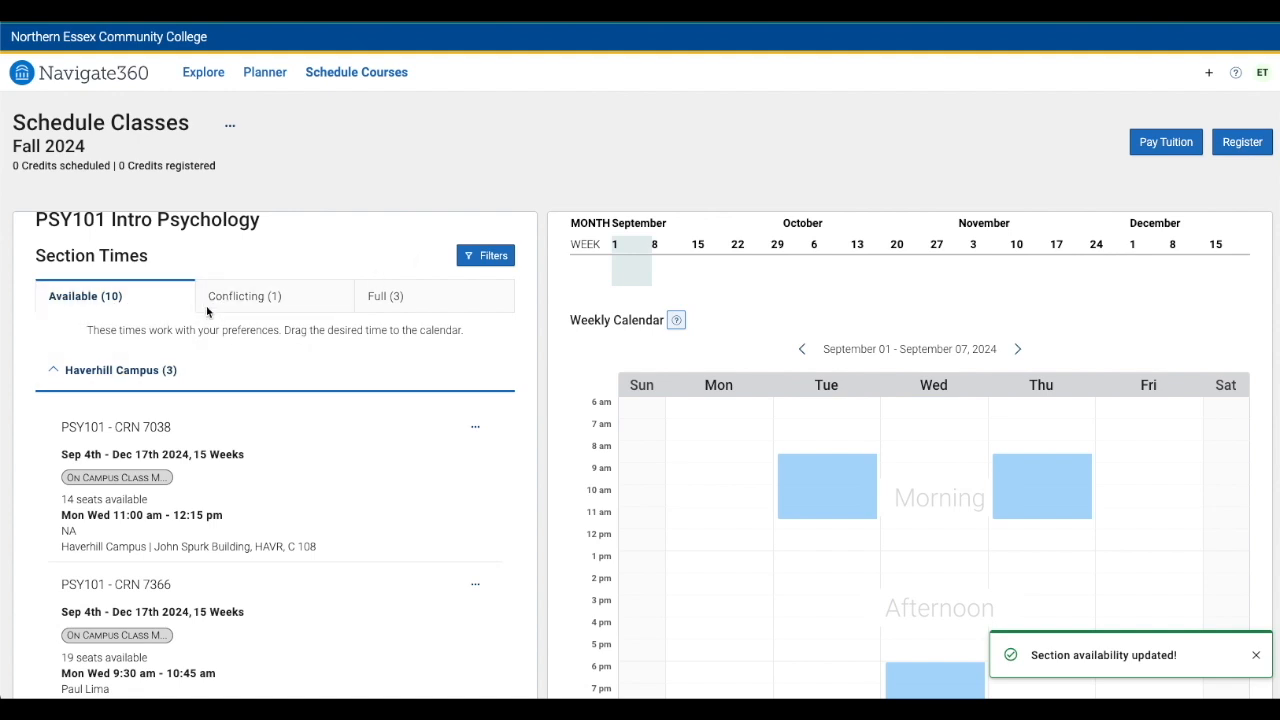
pyautogui.click(232, 298)
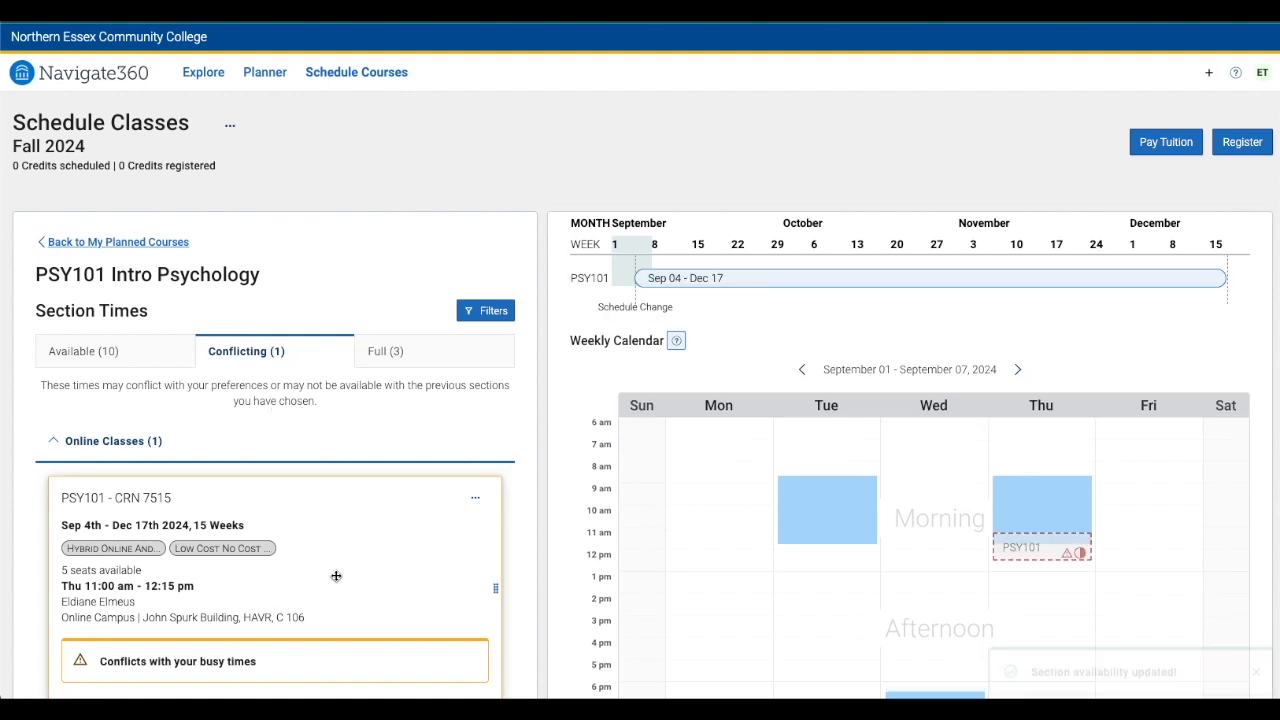
pyautogui.click(393, 357)
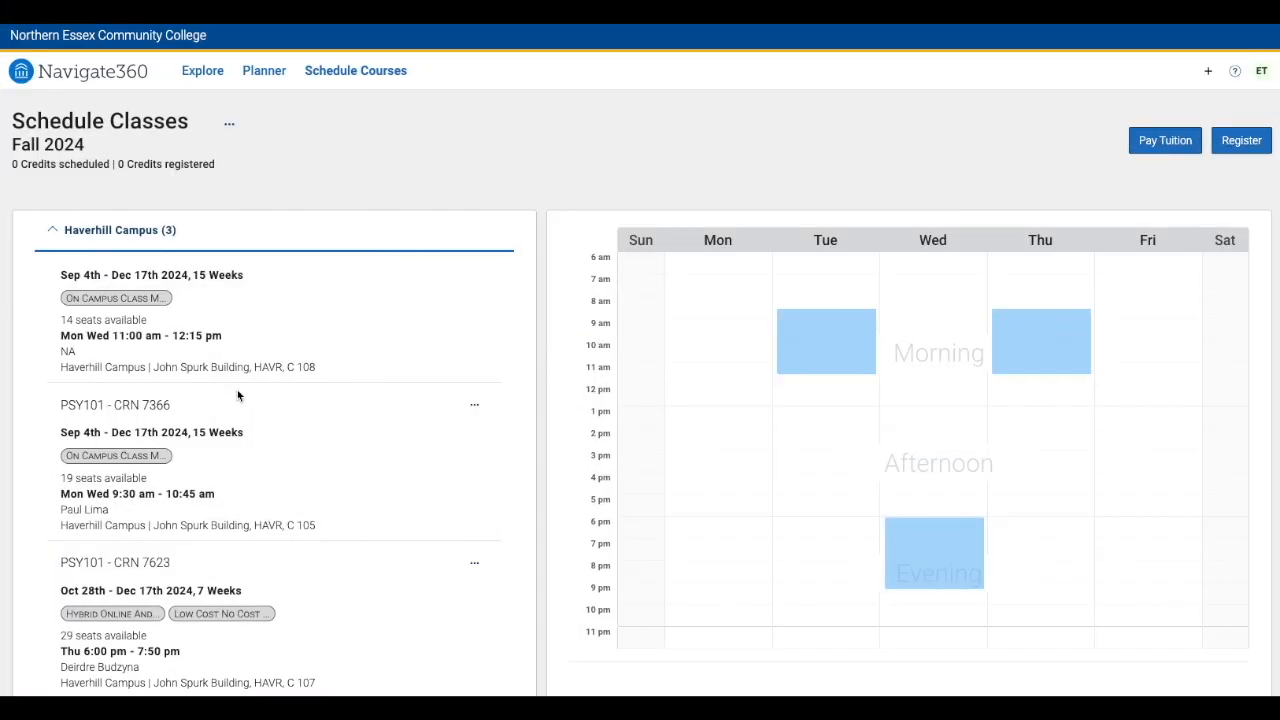
pyautogui.moveTo(237, 400)
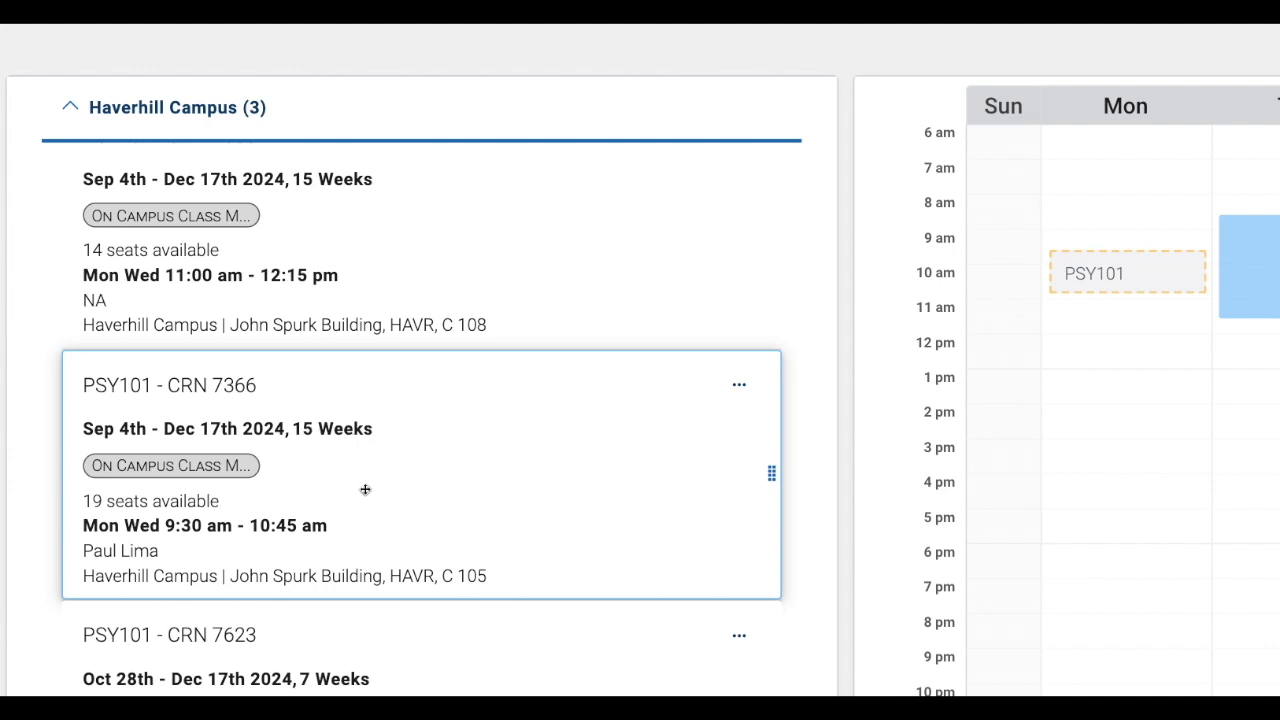
pyautogui.scroll(-2, 365, 489)
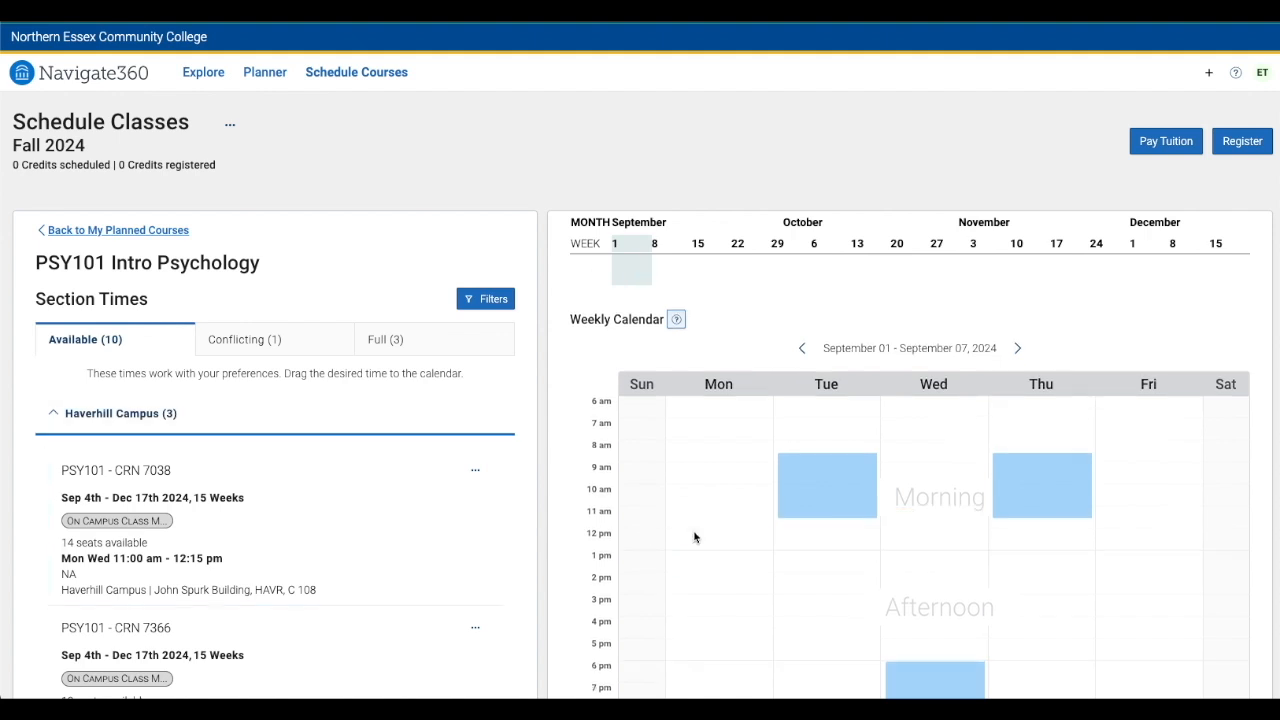
pyautogui.scroll(-1, 449, 554)
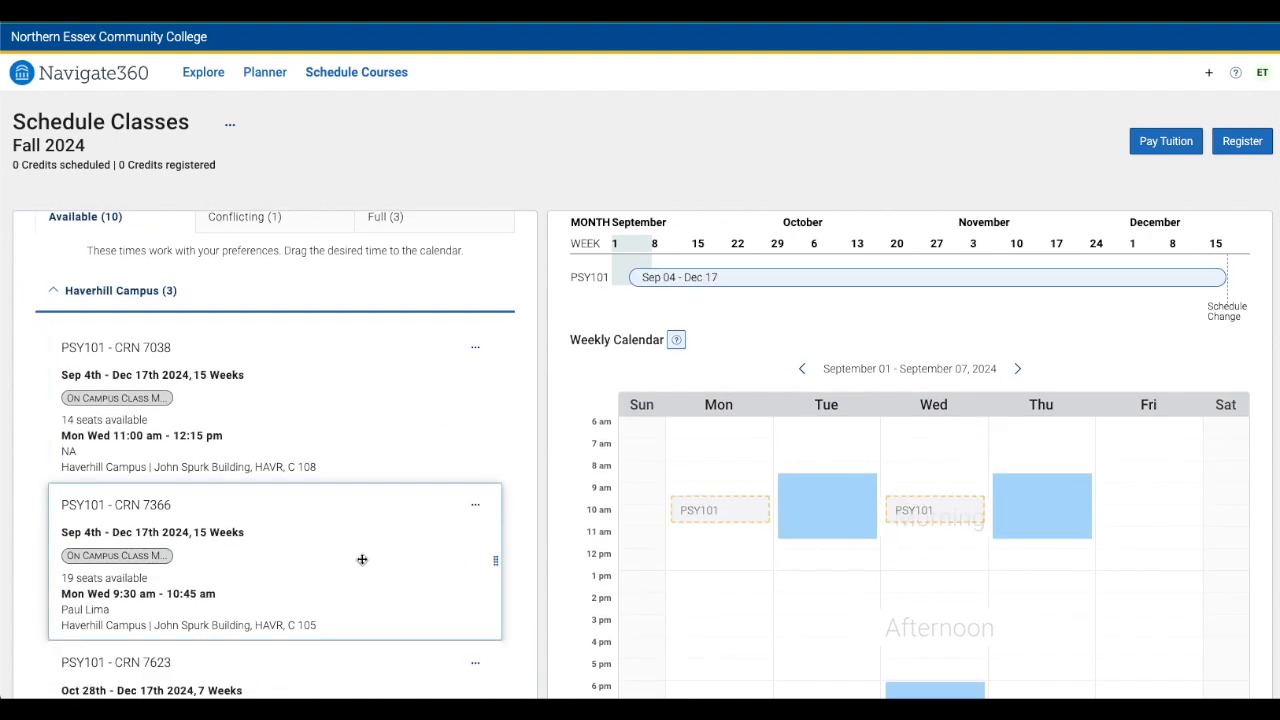
pyautogui.scroll(-2, 331, 549)
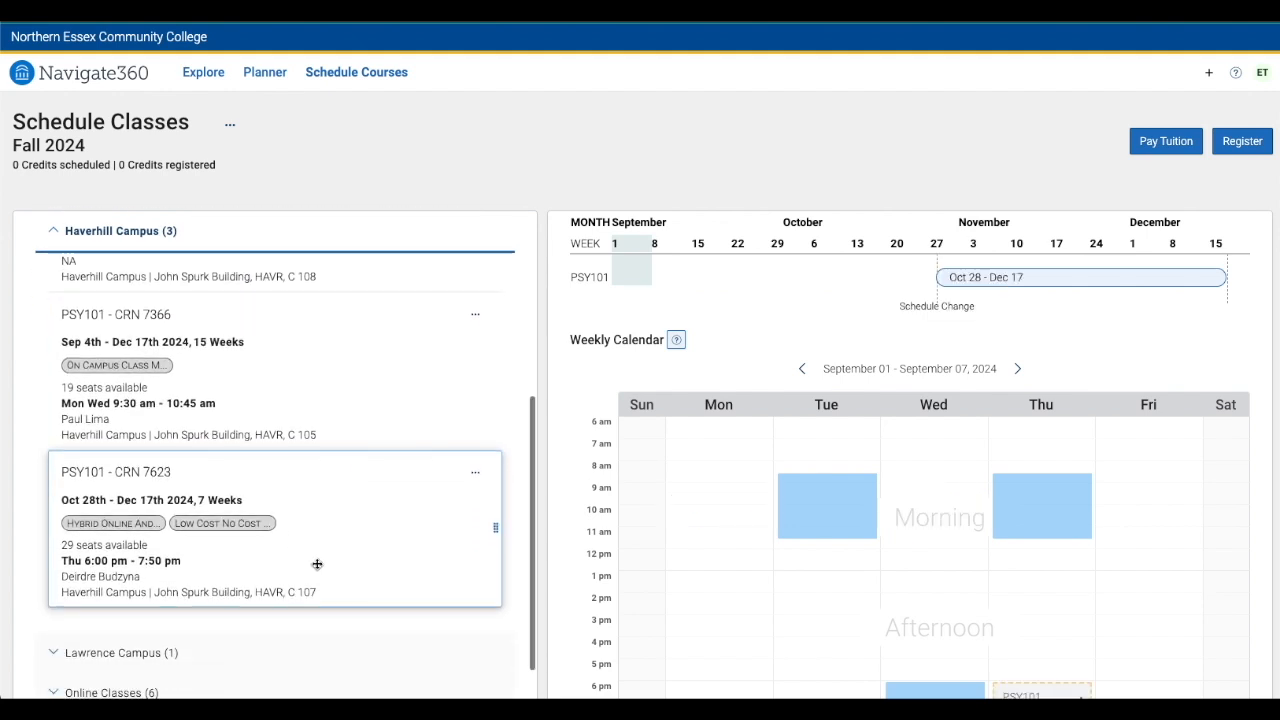
pyautogui.scroll(-1, 691, 543)
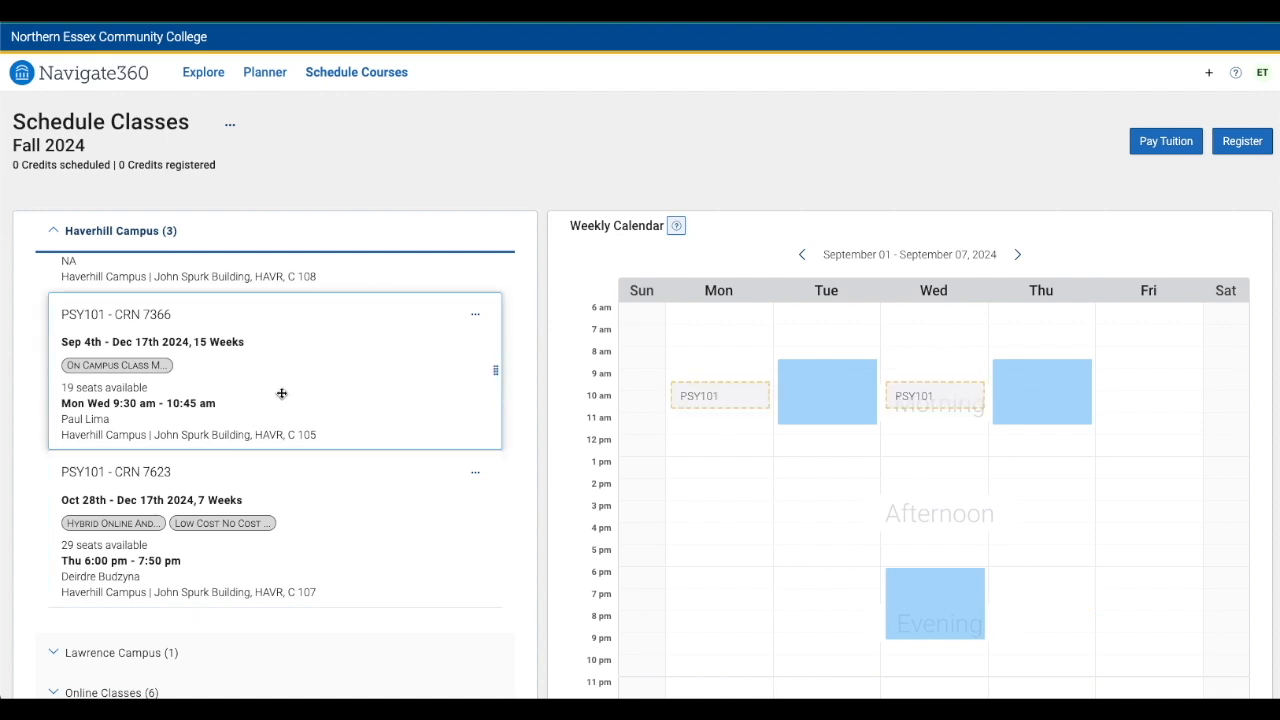
pyautogui.scroll(1, 281, 394)
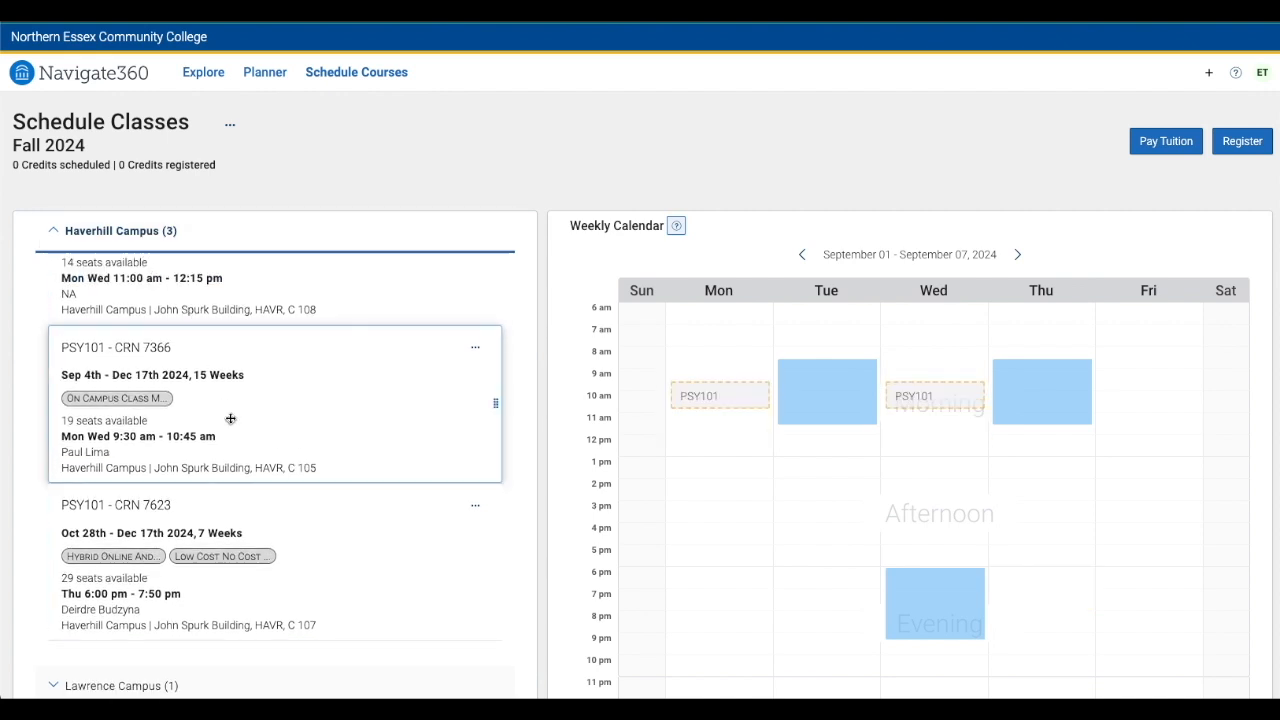
pyautogui.scroll(-3, 230, 418)
pyautogui.click(69, 601)
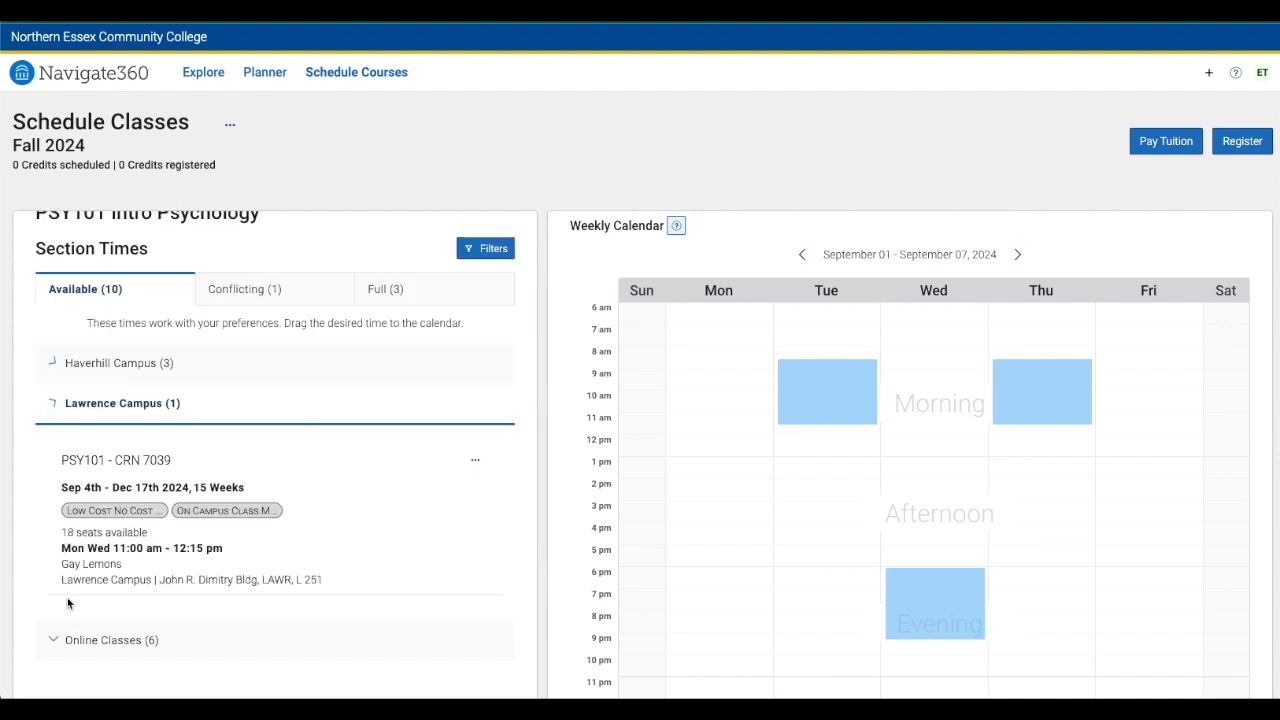
pyautogui.click(52, 640)
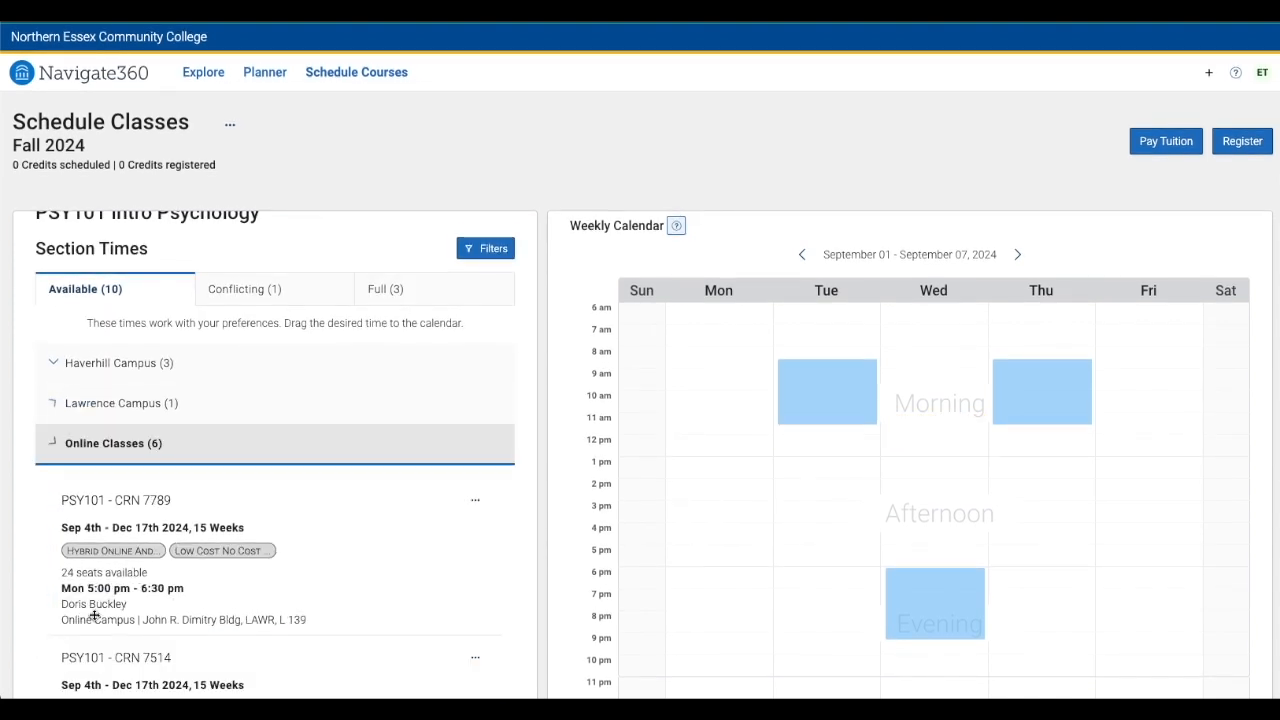
pyautogui.scroll(-5, 200, 584)
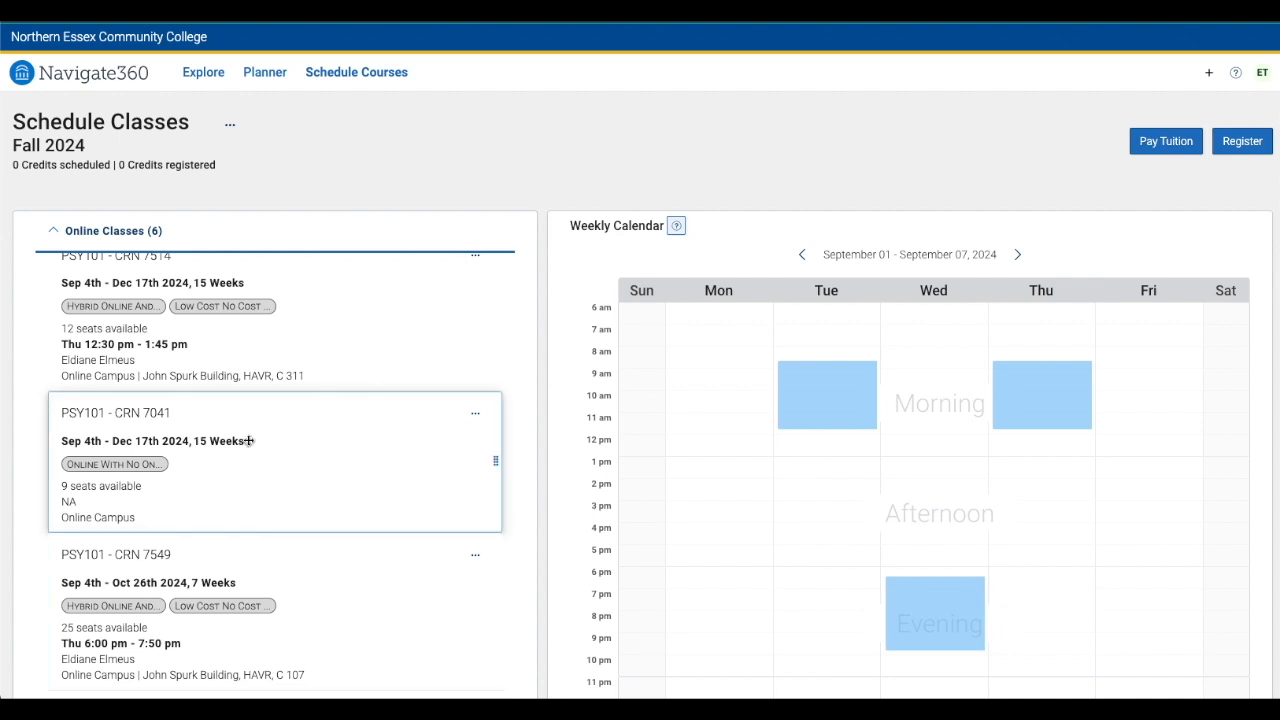
pyautogui.scroll(4, 249, 440)
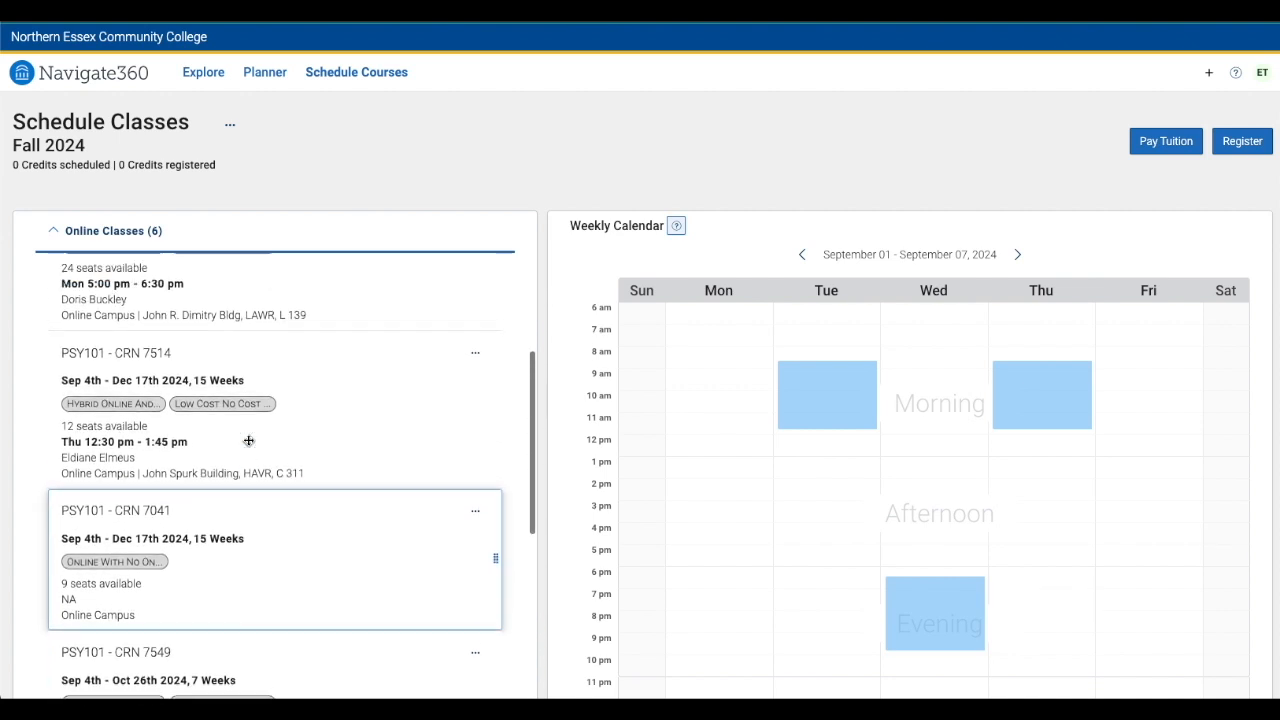
pyautogui.scroll(1, 249, 440)
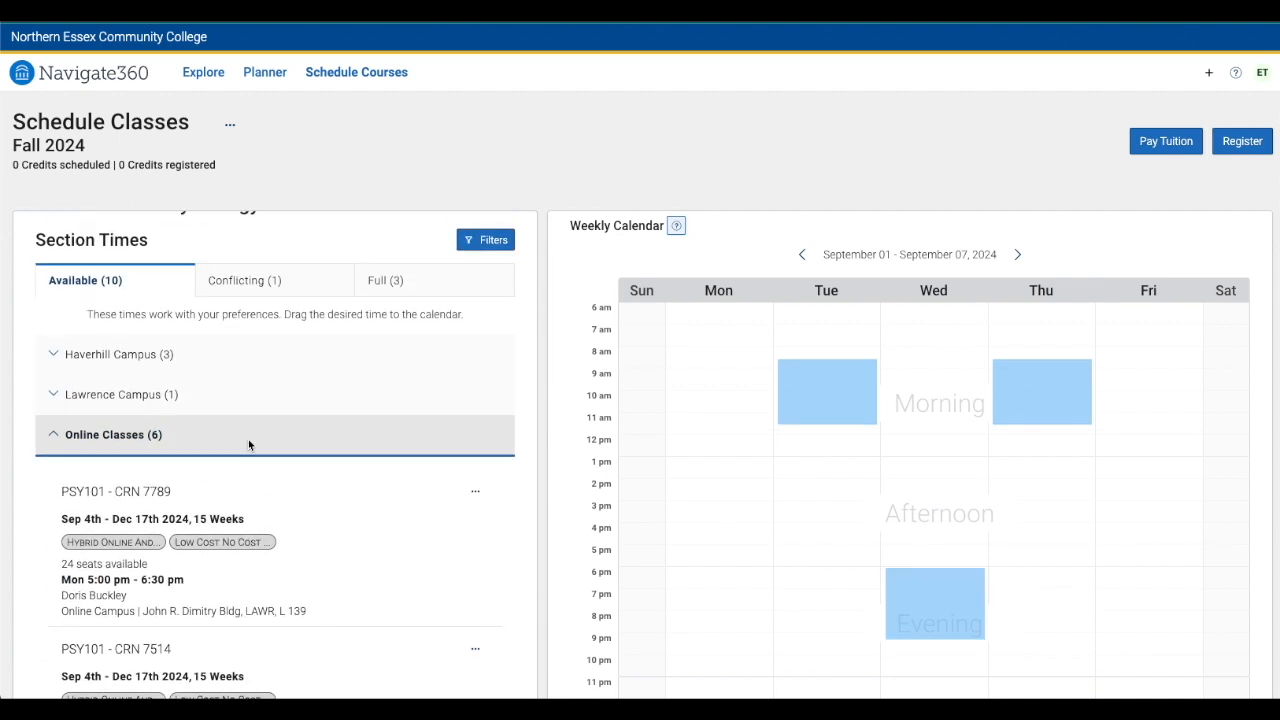
# Schedule the PSY101 section CRN 7038, Monday and Wednesday 11:00 am, onto the weekly calendar
pyautogui.click(55, 358)
pyautogui.scroll(-1, 294, 396)
pyautogui.moveTo(363, 384)
pyautogui.moveTo(618, 391); pyautogui.dragTo(908, 468)
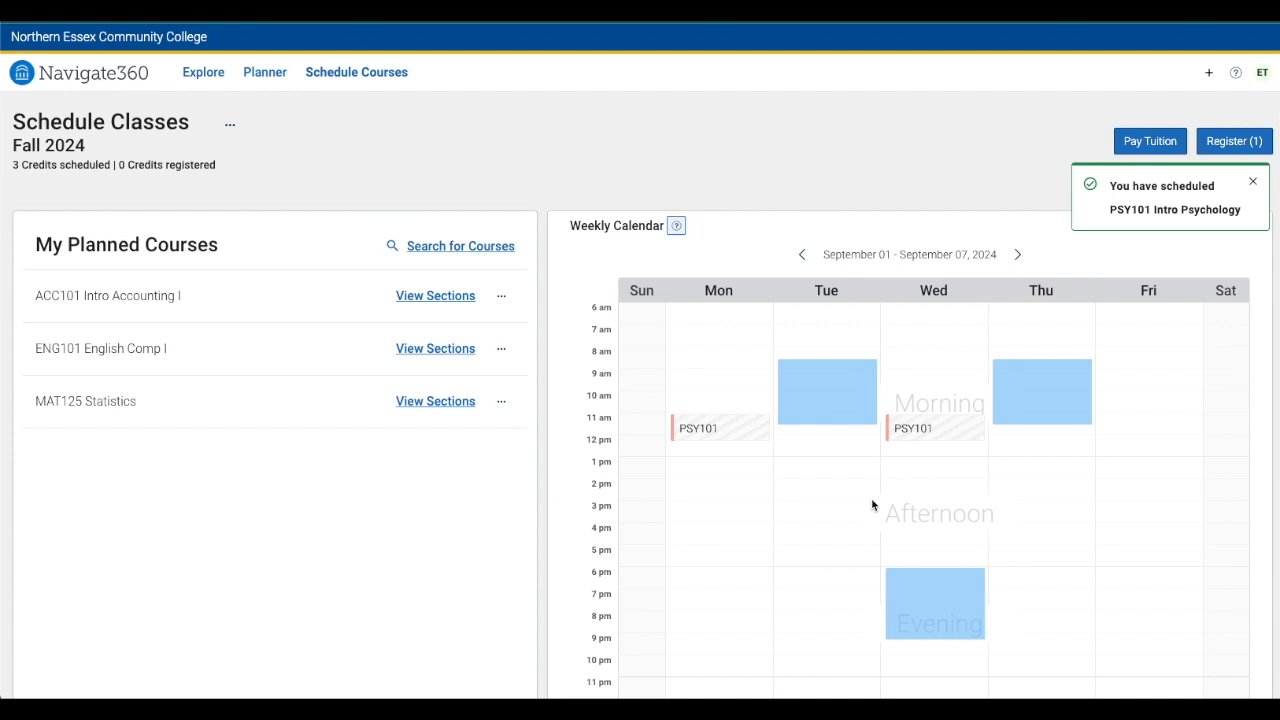
# Add the online ACC101 Intro Accounting I section CRN 7211, Tuesday 6:30 pm, to the Fall 2024 schedule
pyautogui.click(447, 298)
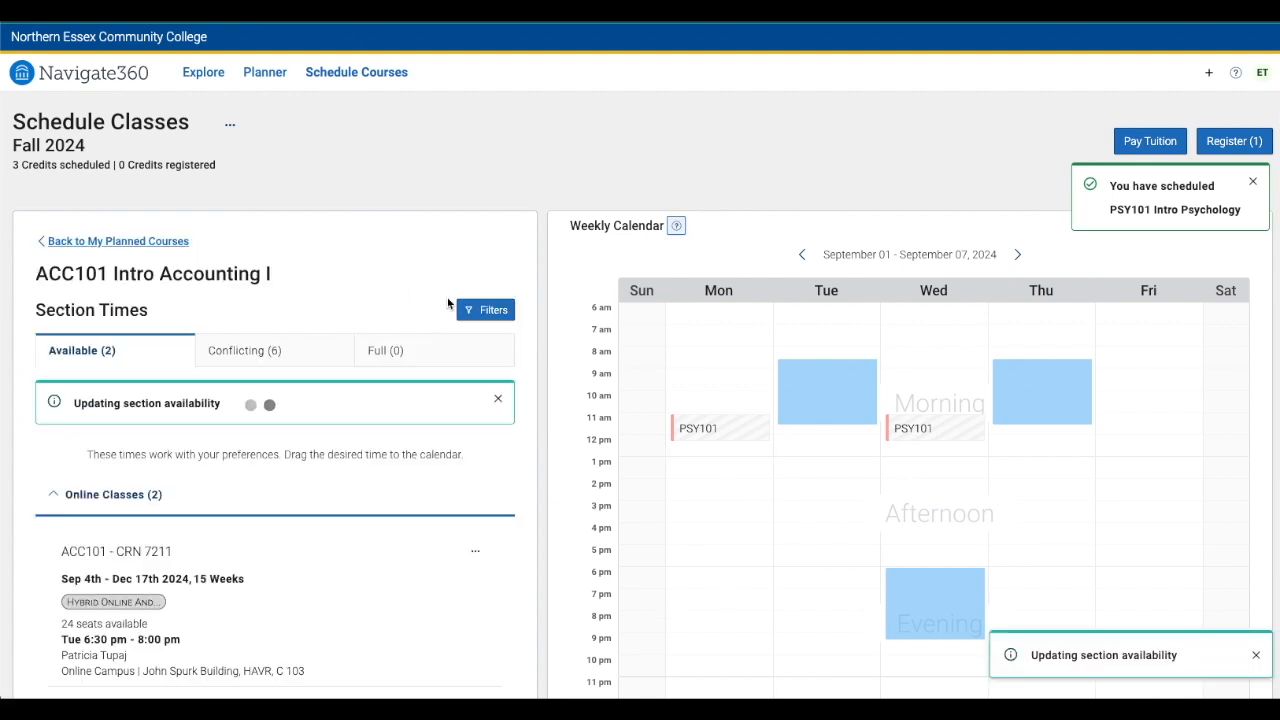
pyautogui.moveTo(238, 570)
pyautogui.scroll(-2, 238, 570)
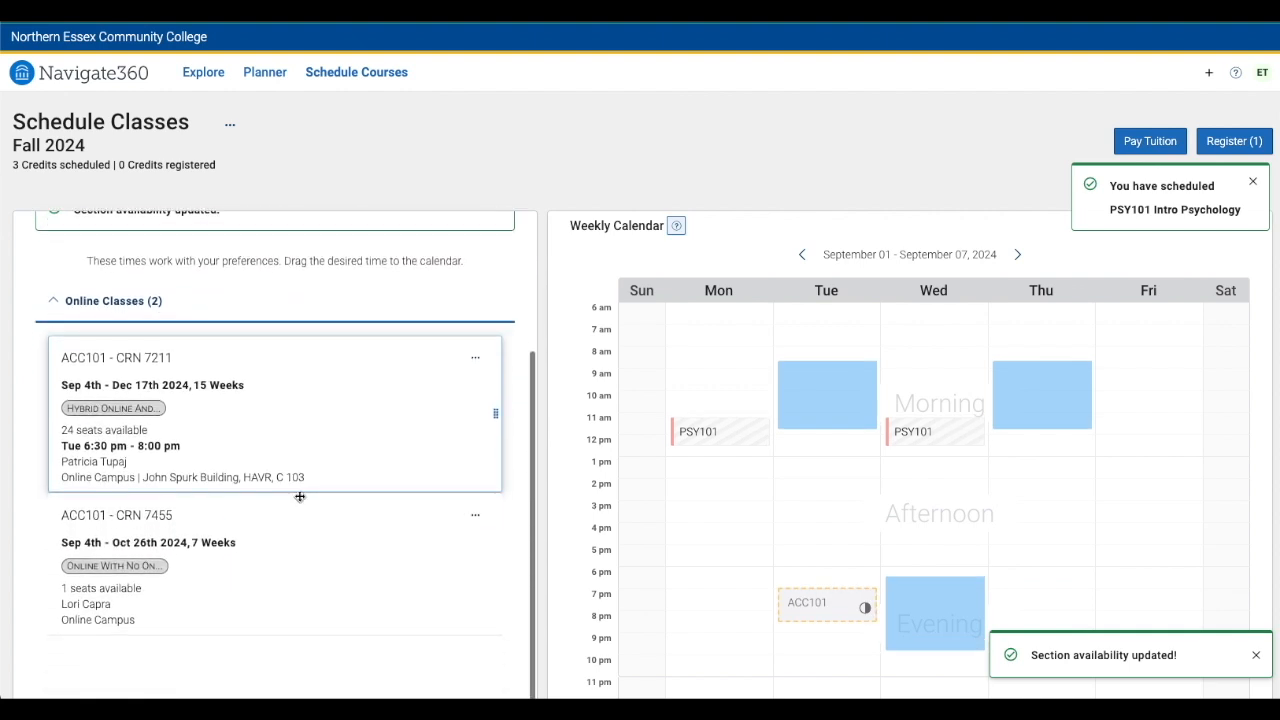
pyautogui.click(477, 359)
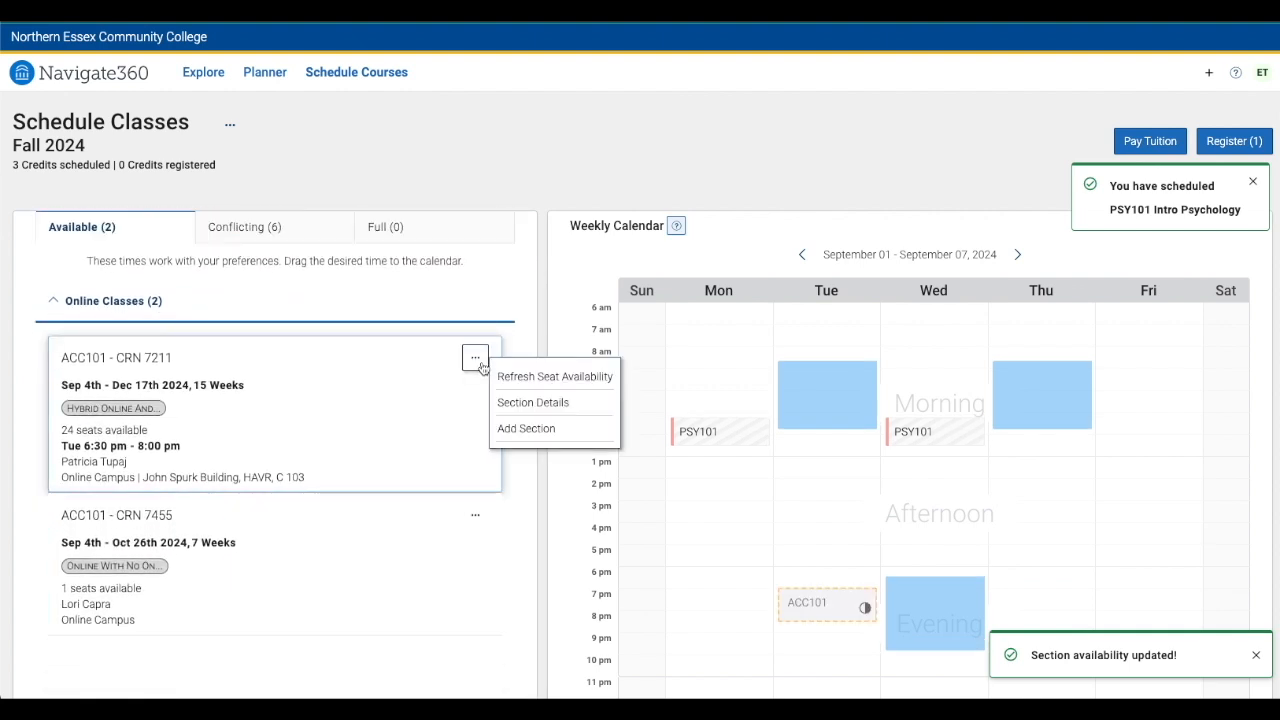
pyautogui.click(530, 429)
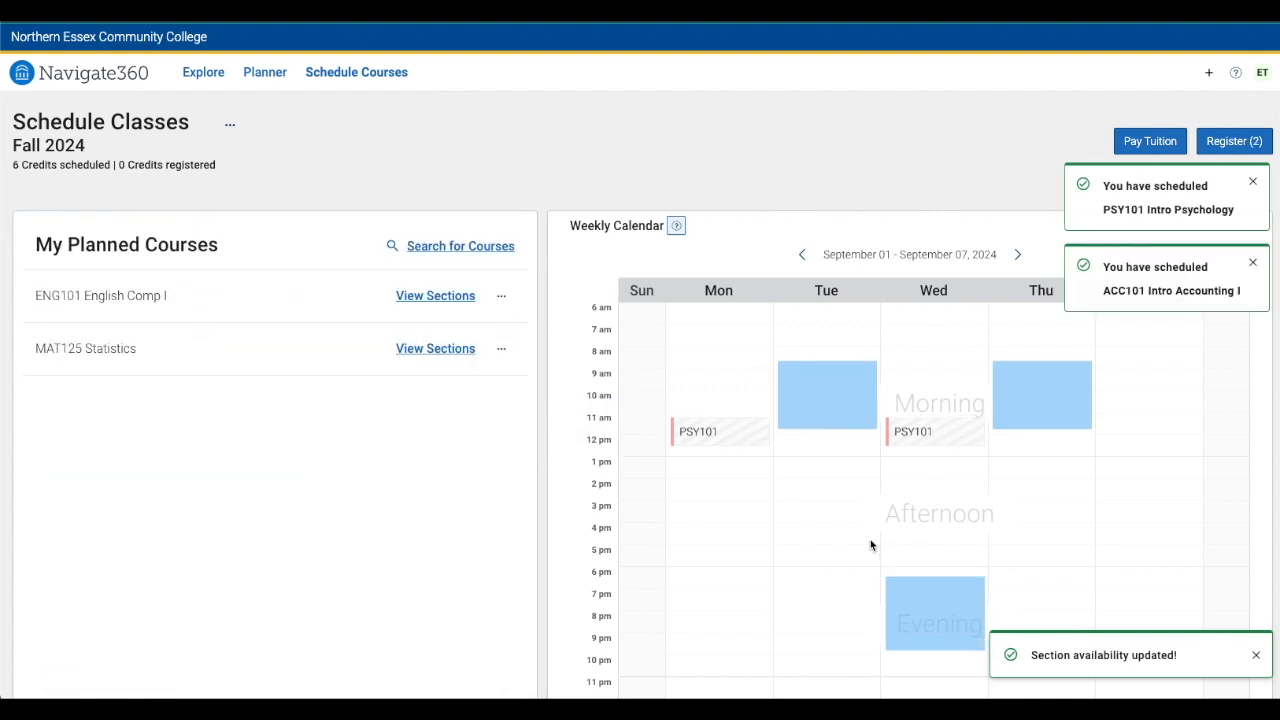
# Open the registration list and unschedule the ENG101 English Comp I section CRN 7287
pyautogui.scroll(-1, 870, 539)
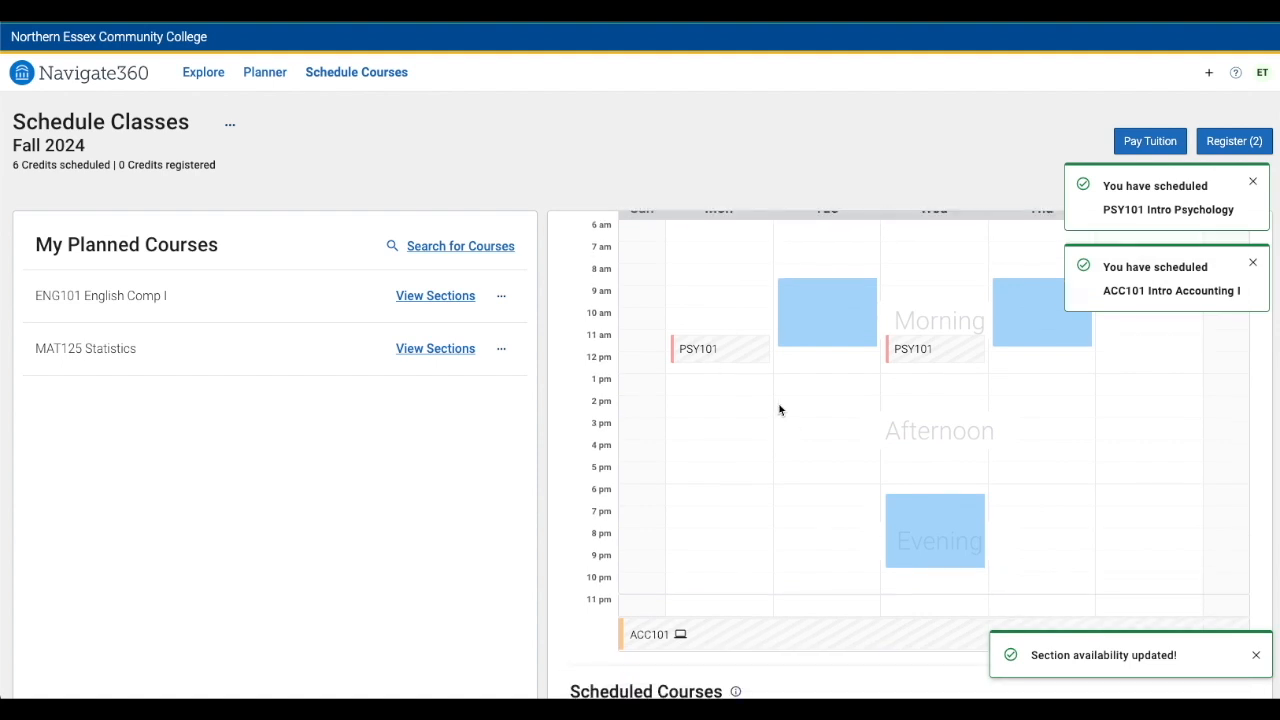
pyautogui.scroll(1, 784, 440)
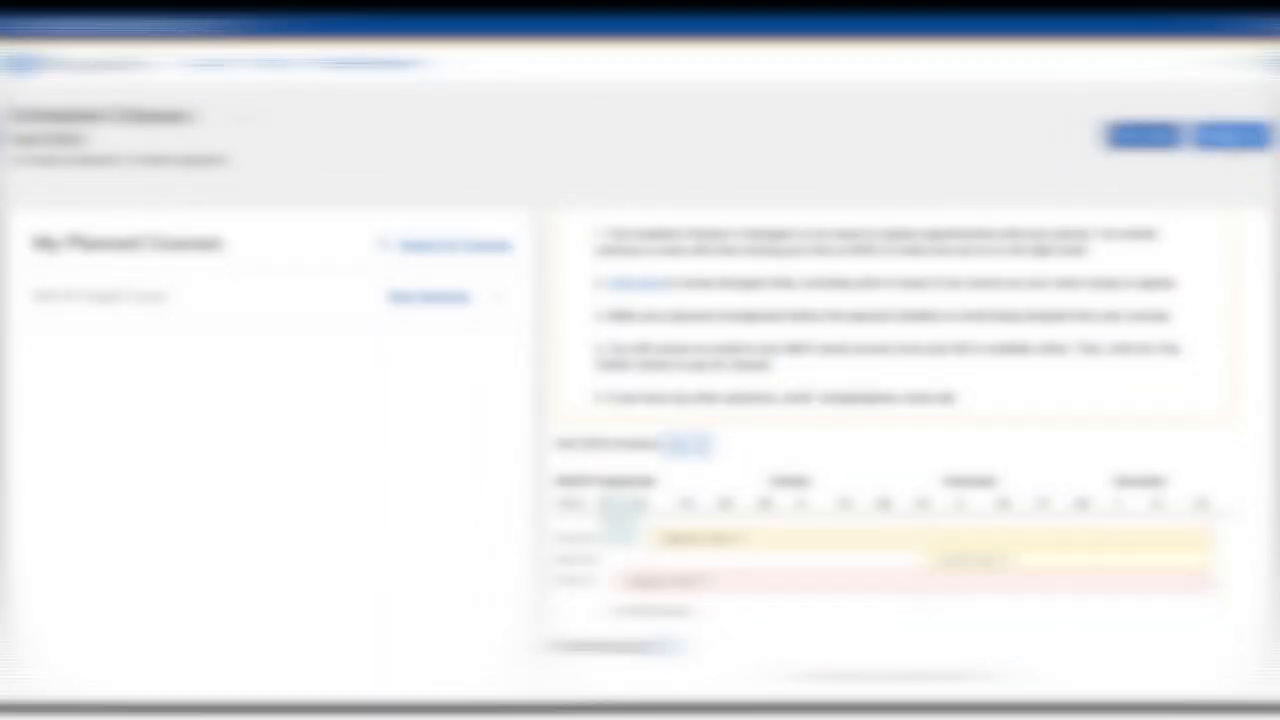
pyautogui.click(1234, 146)
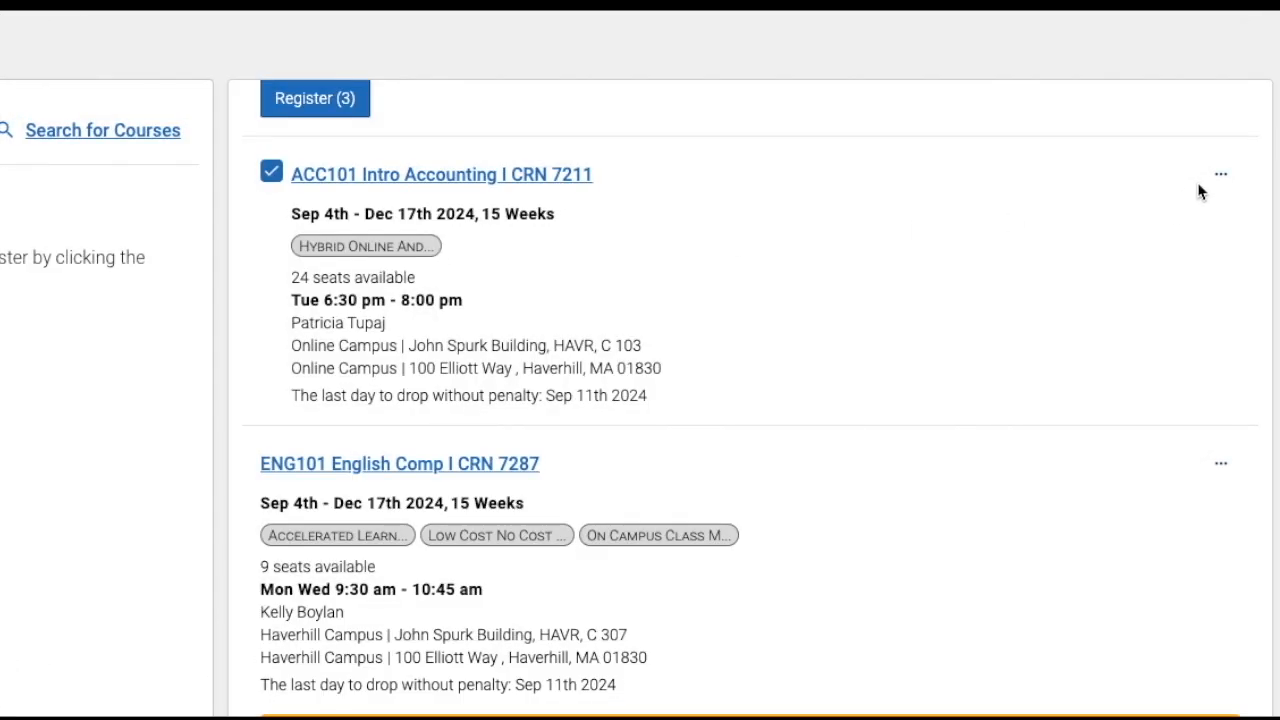
pyautogui.scroll(-1, 1227, 182)
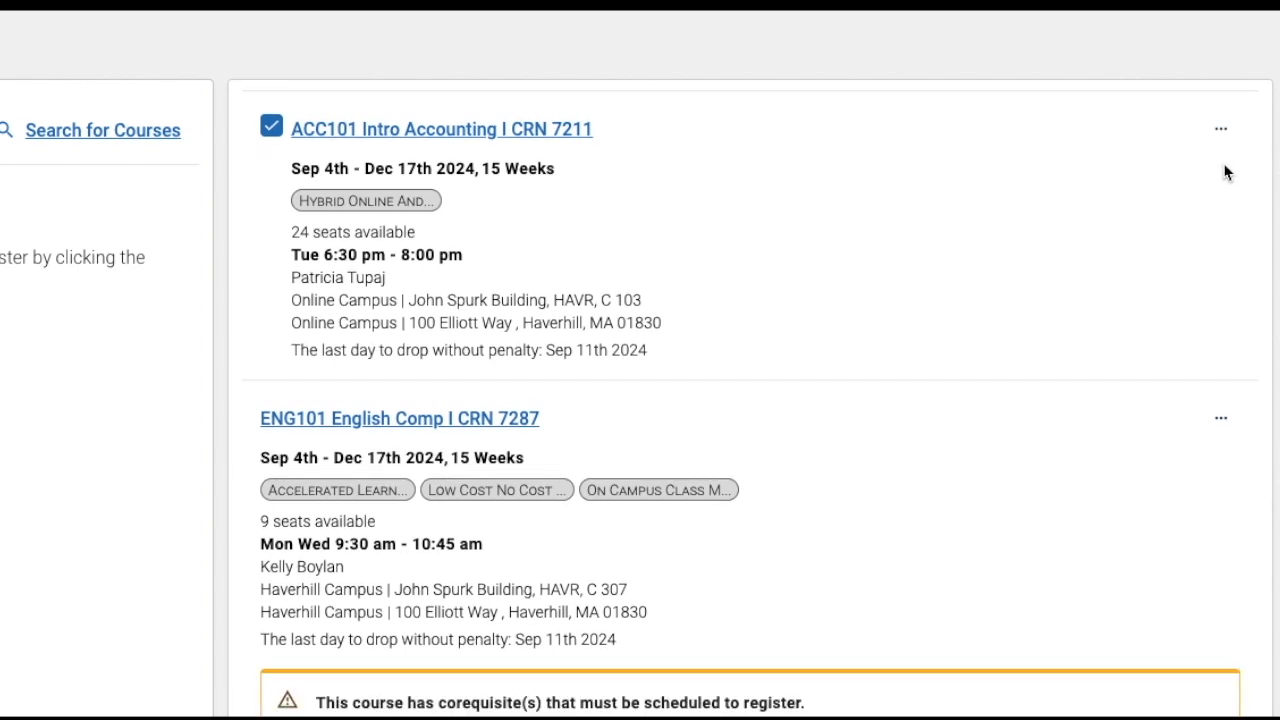
pyautogui.scroll(-3, 1227, 176)
pyautogui.click(1222, 282)
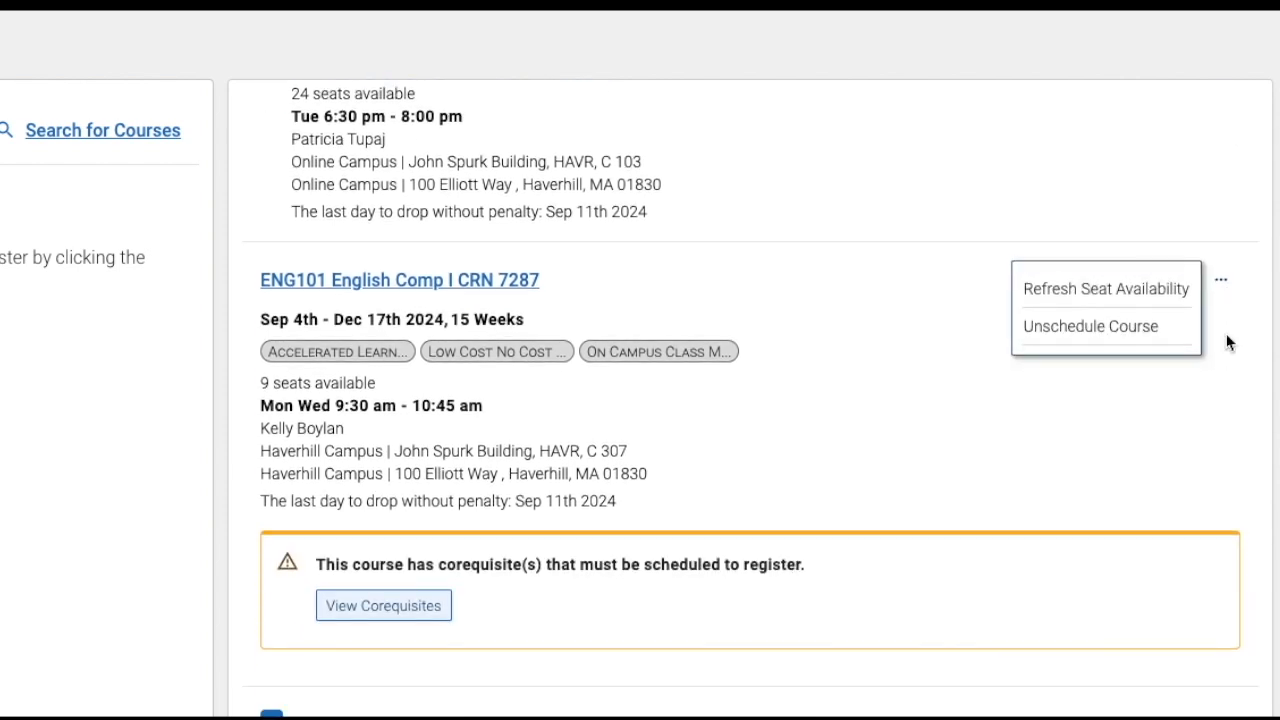
pyautogui.click(1115, 338)
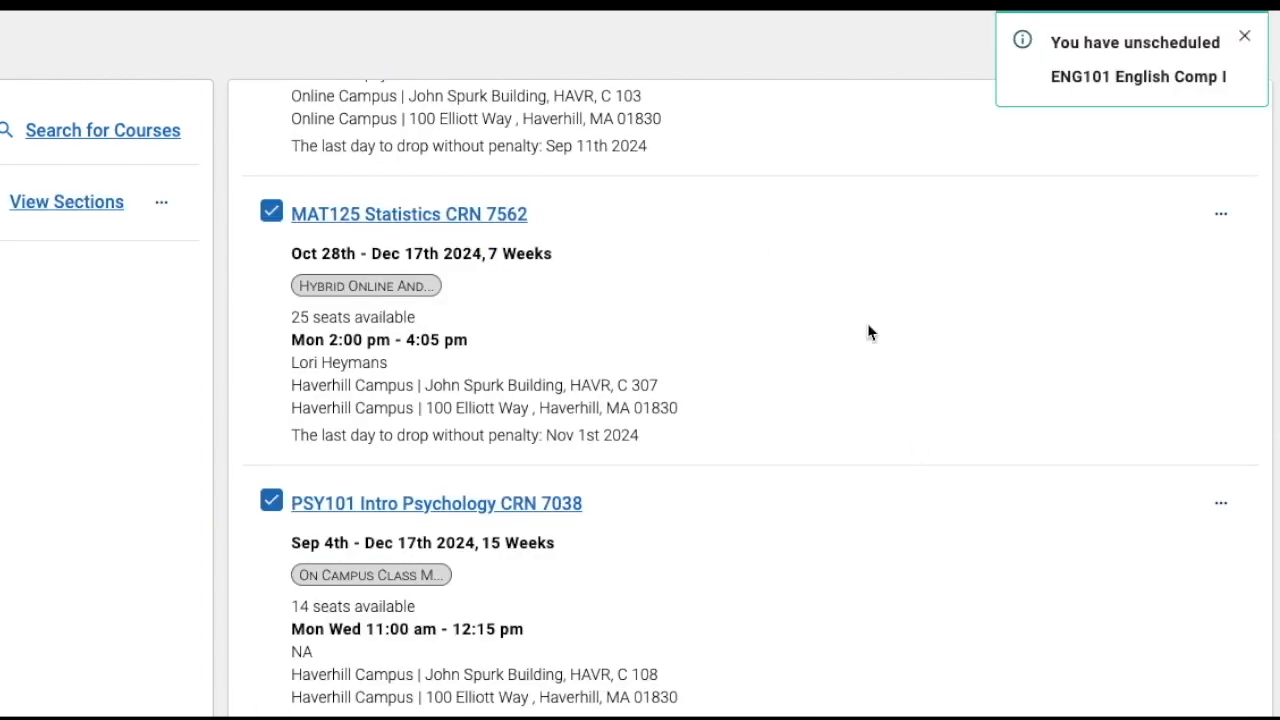
# Review the ACC101 section's last day to drop without penalty
pyautogui.scroll(2, 783, 408)
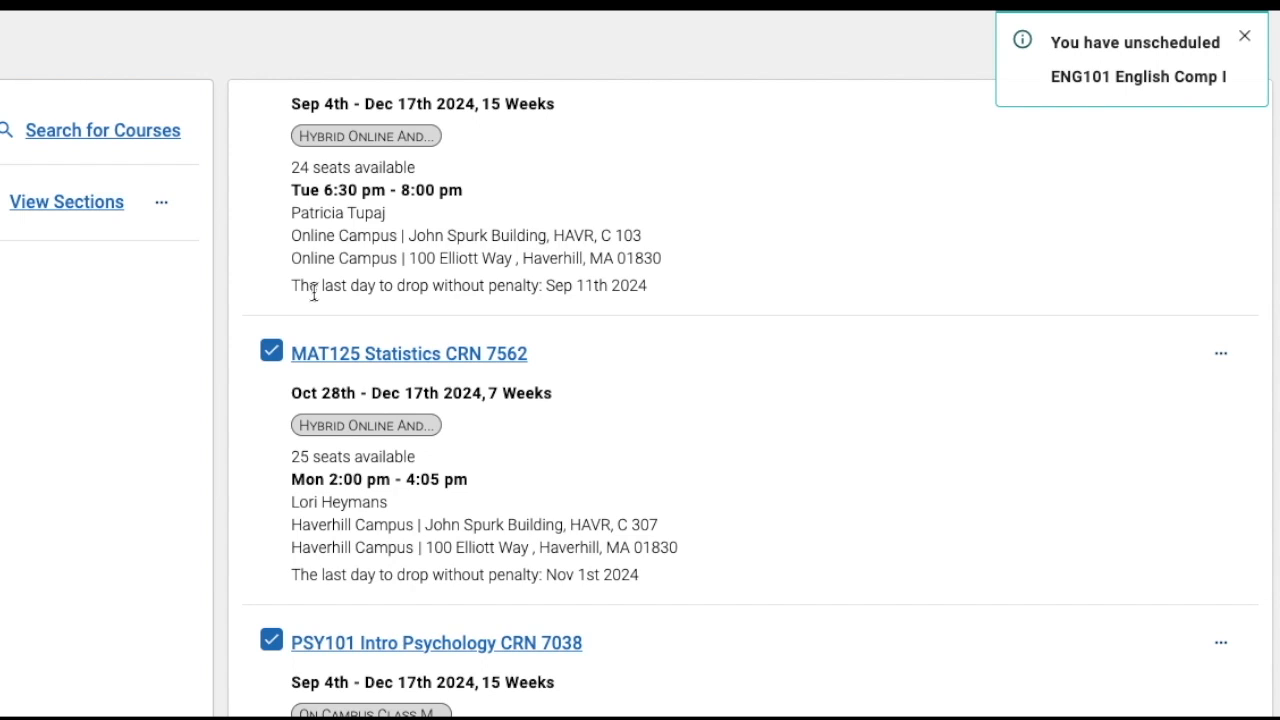
pyautogui.moveTo(300, 289); pyautogui.dragTo(425, 305)
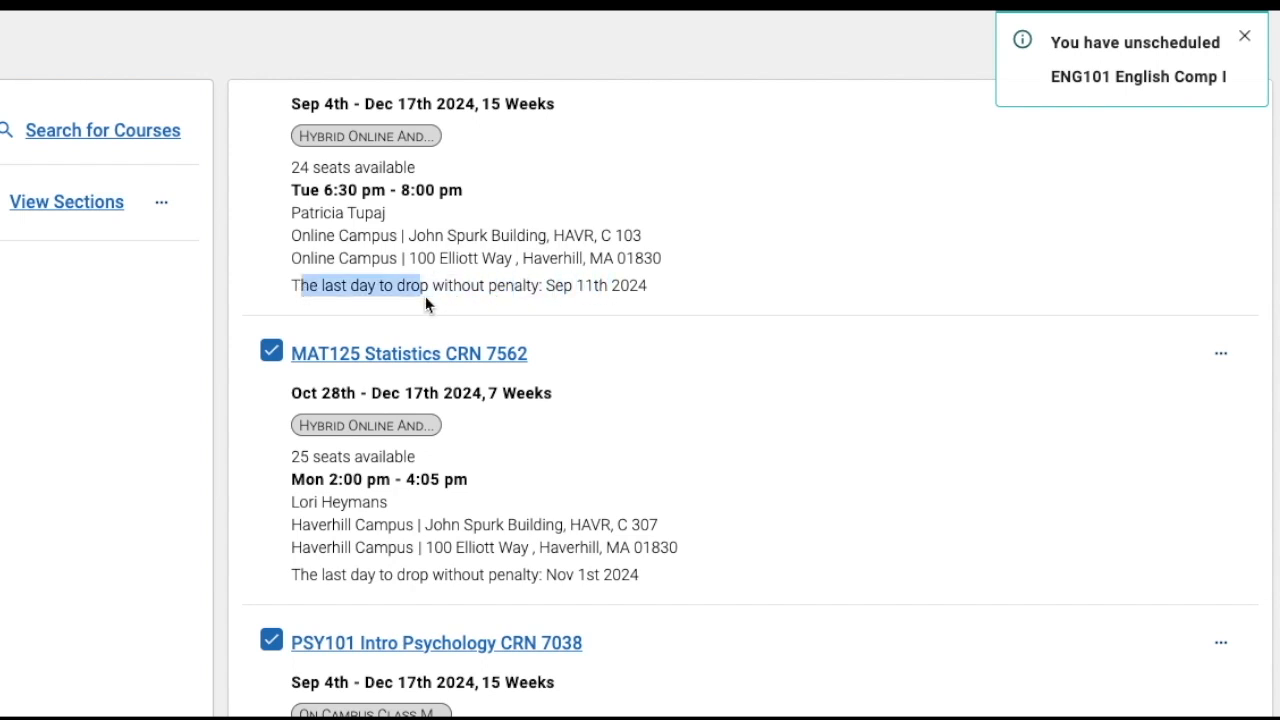
pyautogui.click(286, 296)
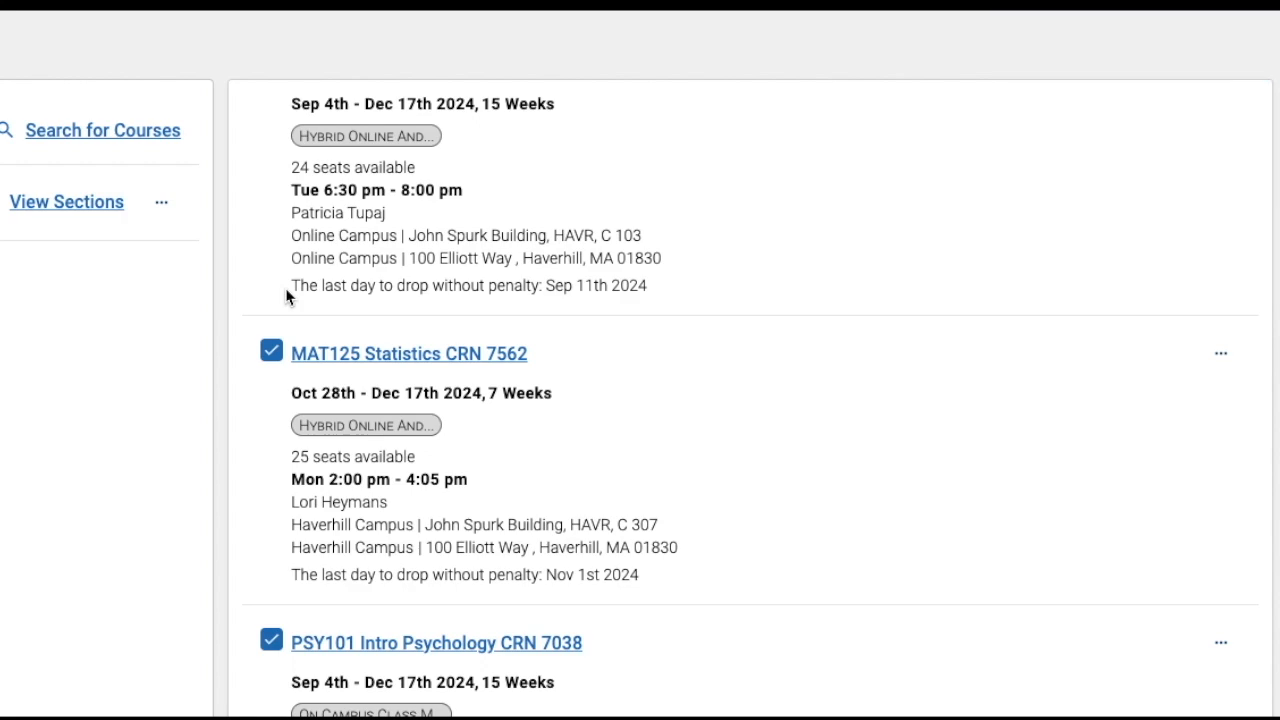